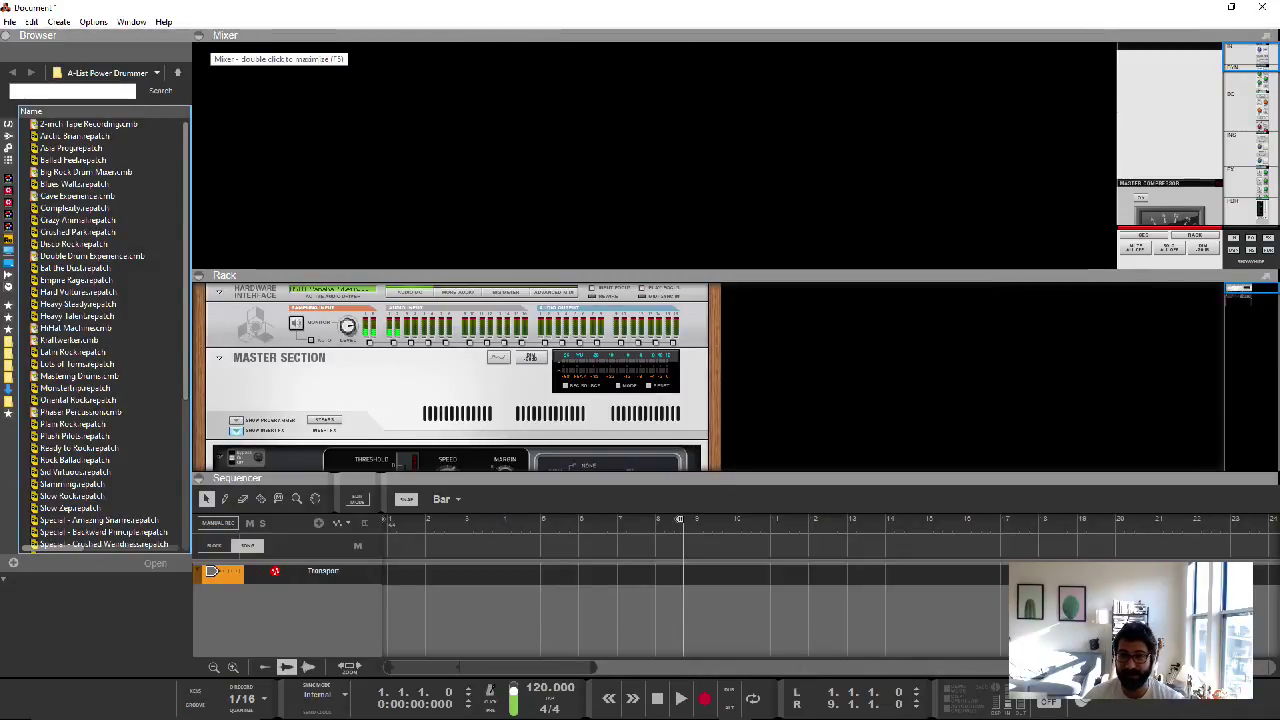
- Resize the mixer and rack areas by moving the divider between them
scroll(1169, 134, down, 3)
scroll(1169, 134, down, 1)
scroll(1169, 134, down, 3)
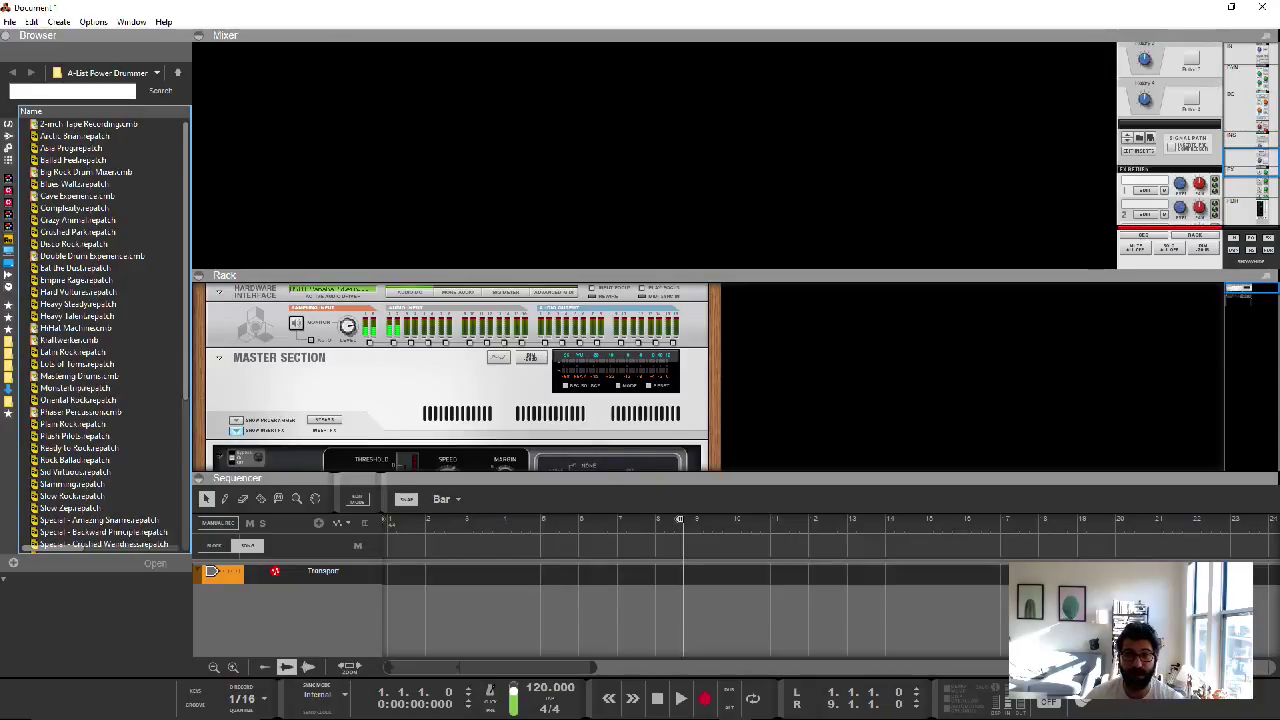
scroll(457, 376, down, 4)
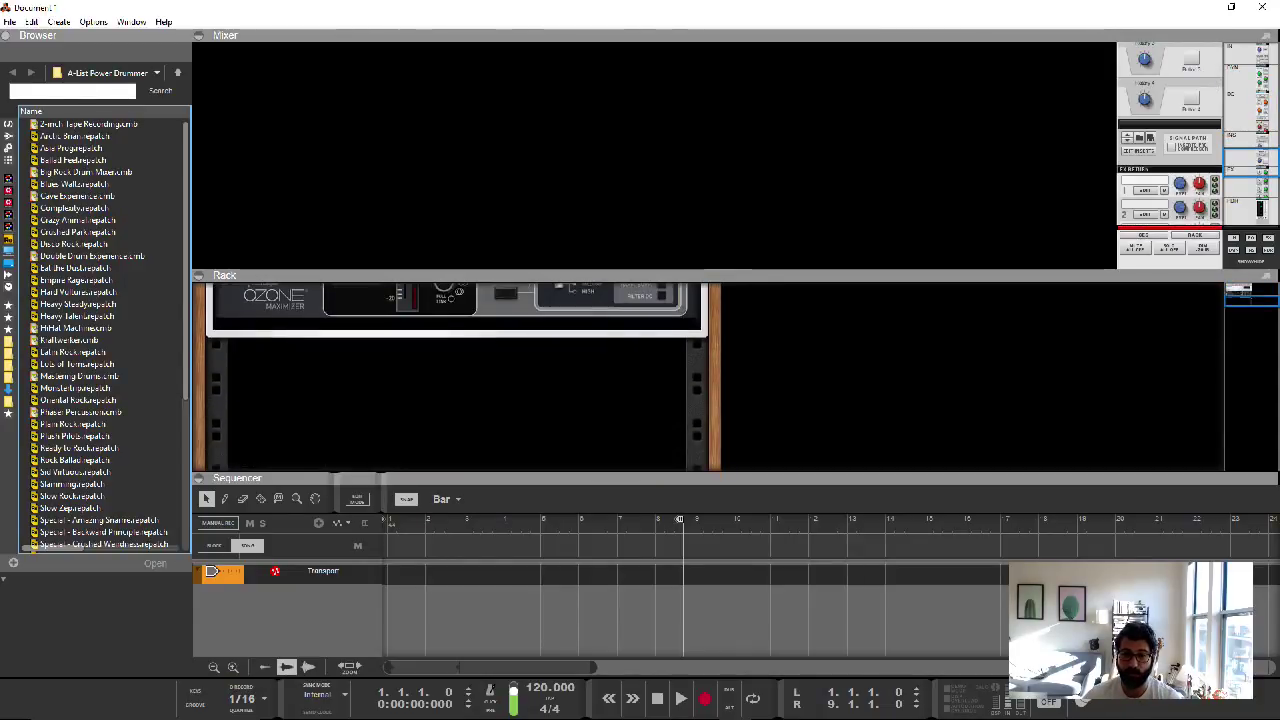
scroll(457, 376, up, 4)
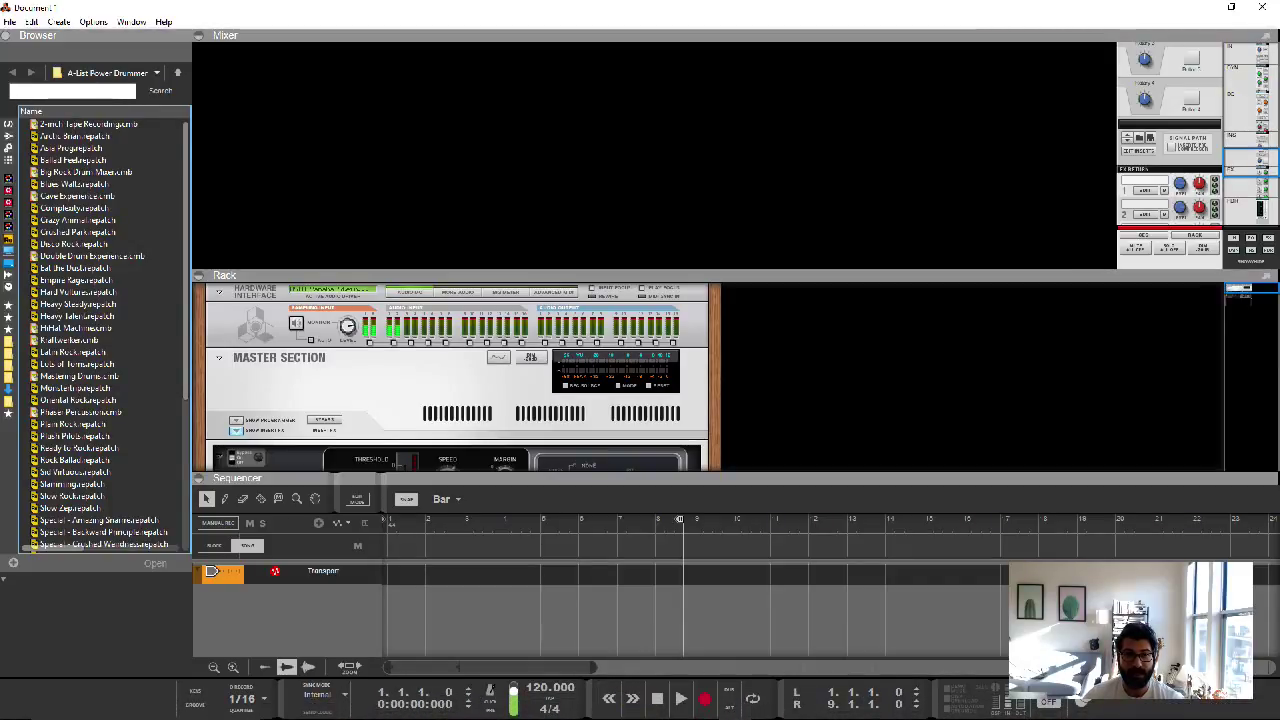
mouse_move(640, 276)
mouse_down()
mouse_move(640, 397)
mouse_move(640, 104)
mouse_move(640, 657)
mouse_move(640, 211)
mouse_move(640, 284)
mouse_up()
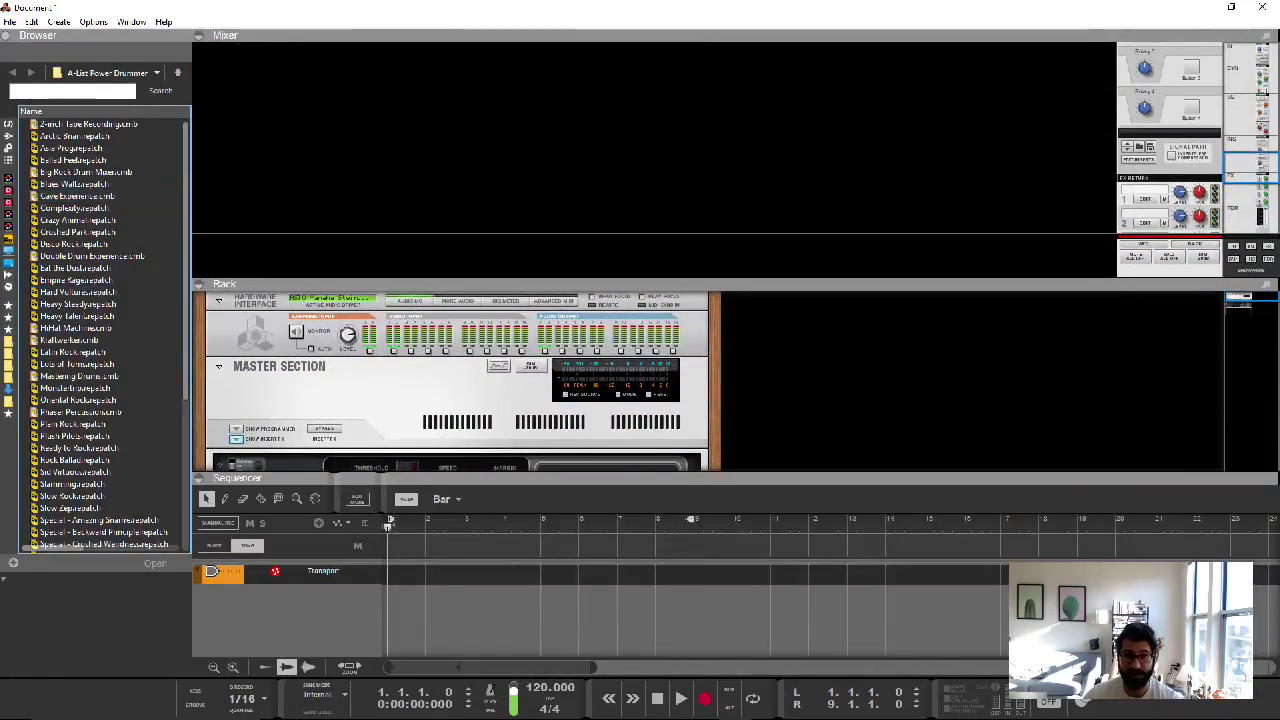
- Show the rack at full size and then the mixer at full size, and view its master inserts and FX returns
key(F6)
key(F5)
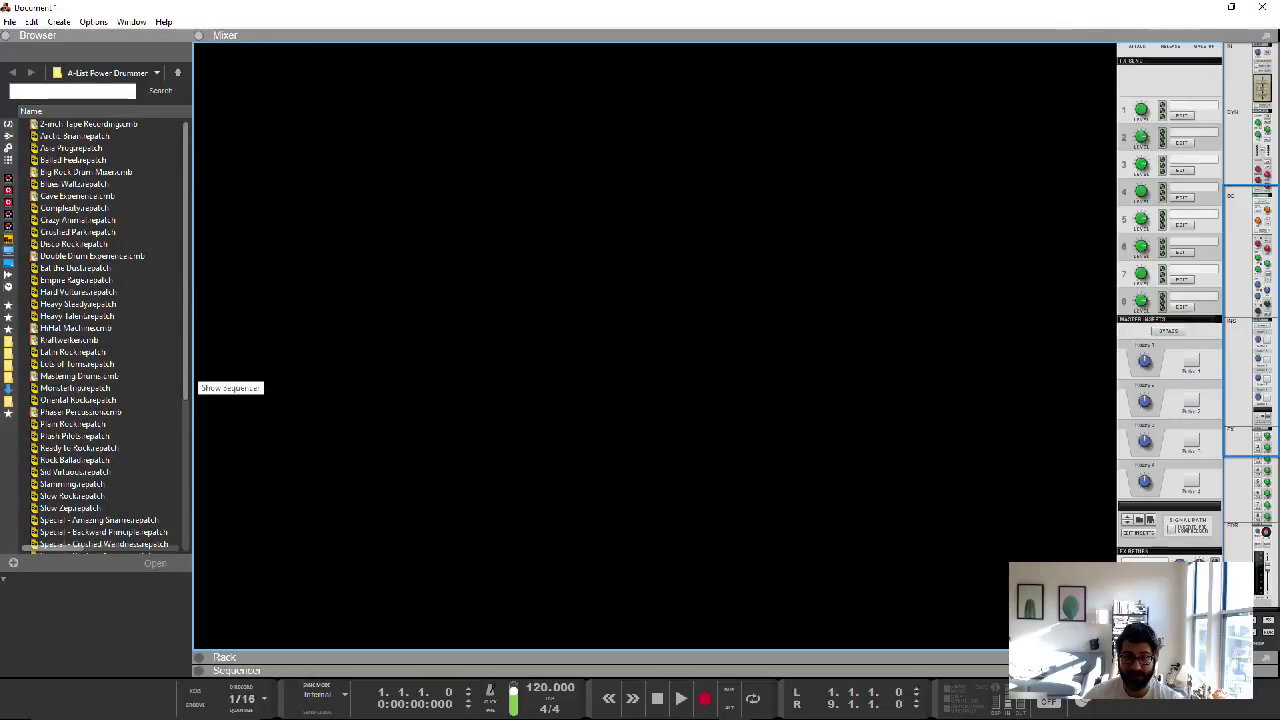
scroll(1168, 350, down, 4)
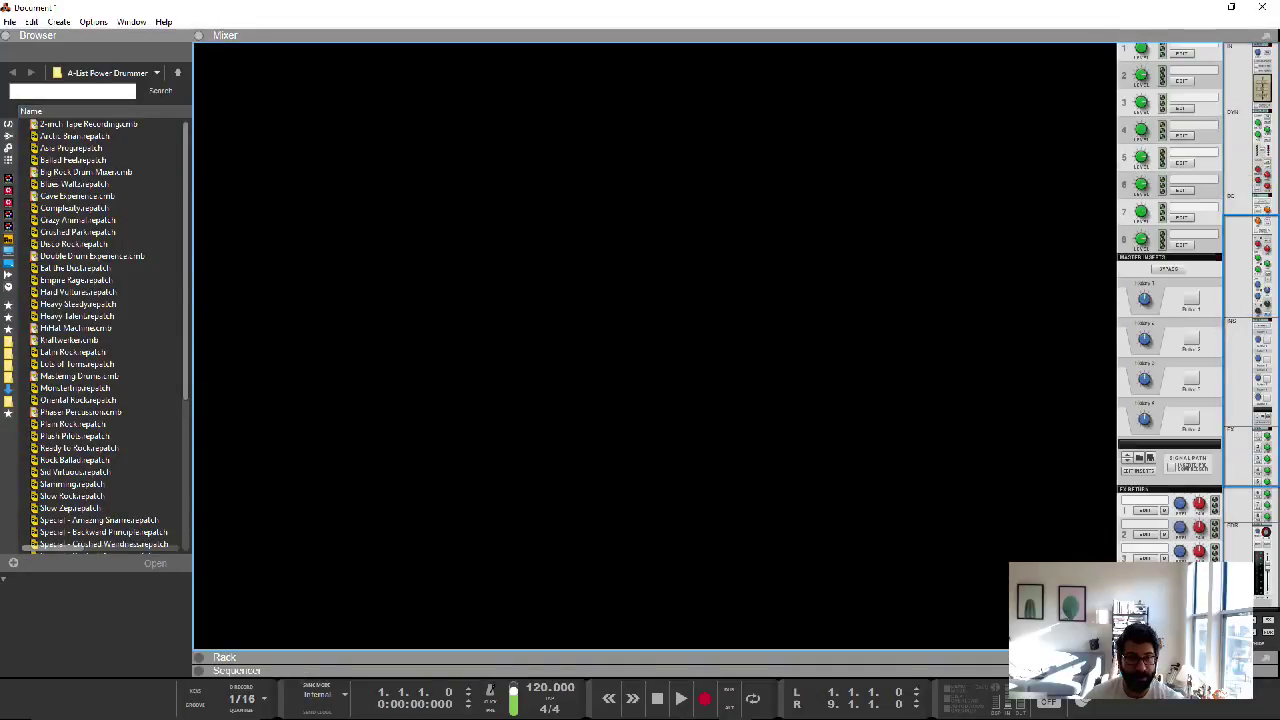
- Widen the browser, then hide it and show it again
drag(192, 350, 205, 350)
key(F3)
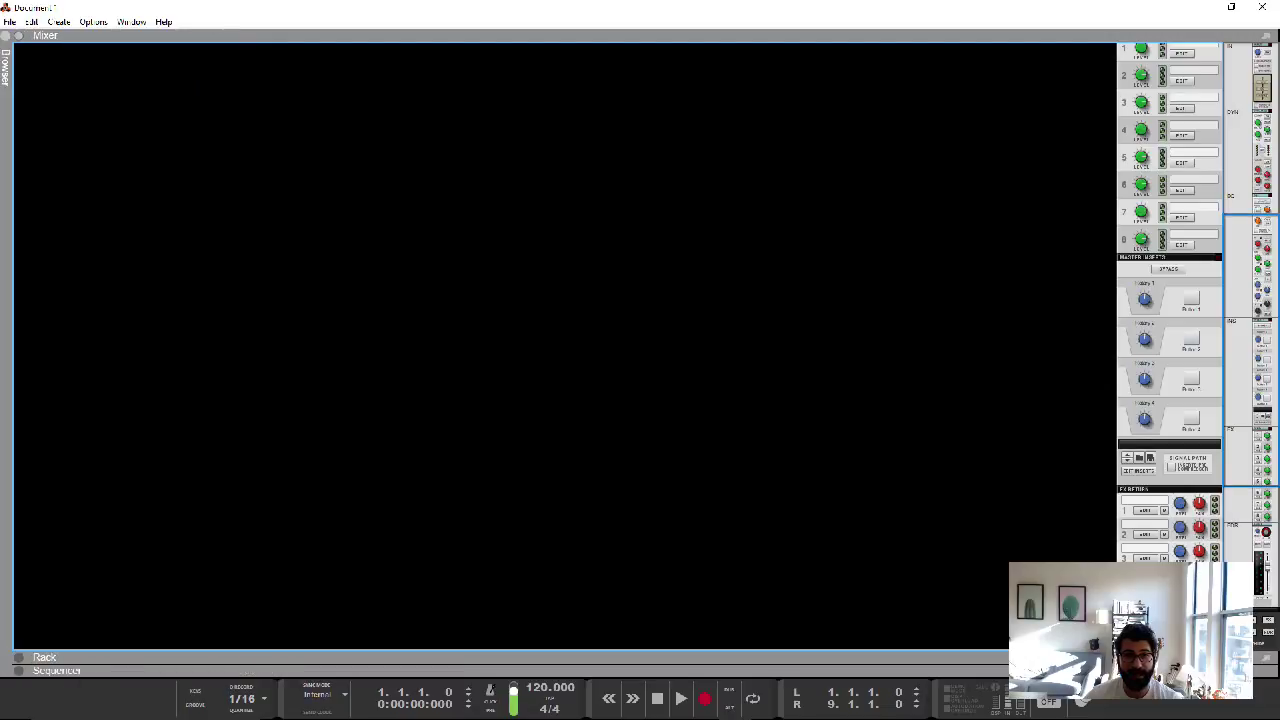
key(F3)
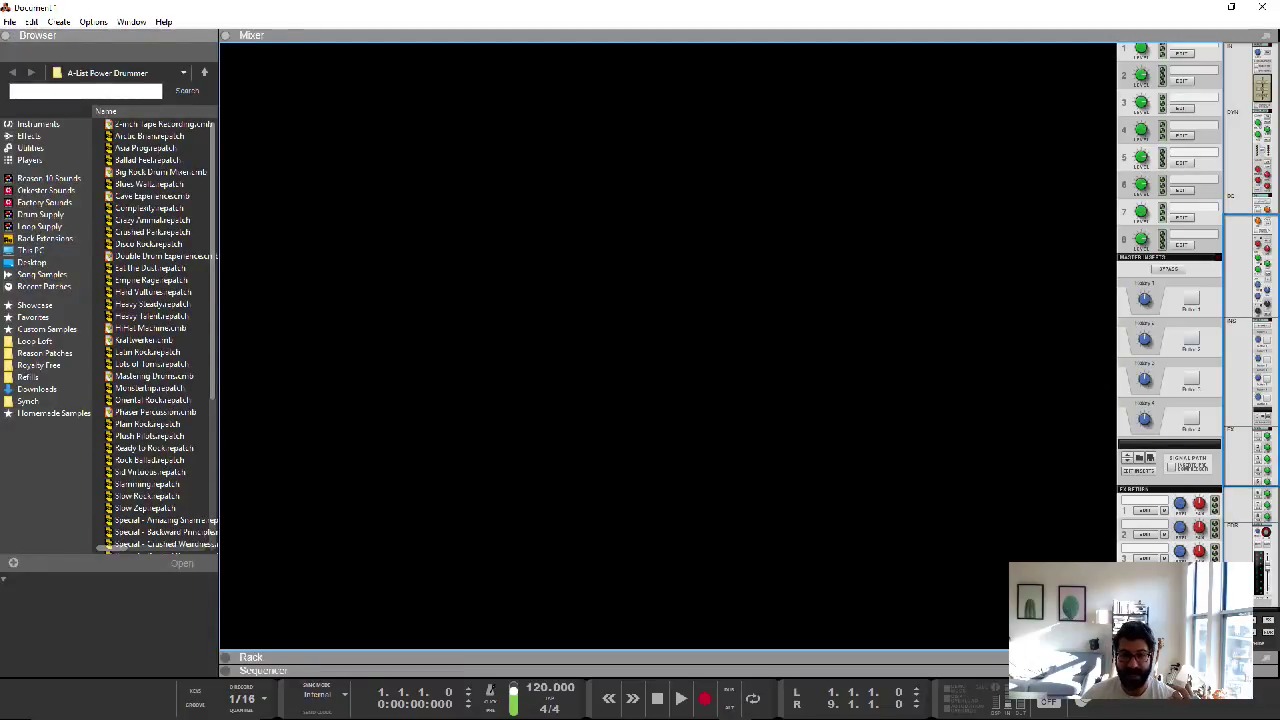
- Show the rack and the sequencer together with the mixer in the main window
click(225, 657)
click(225, 670)
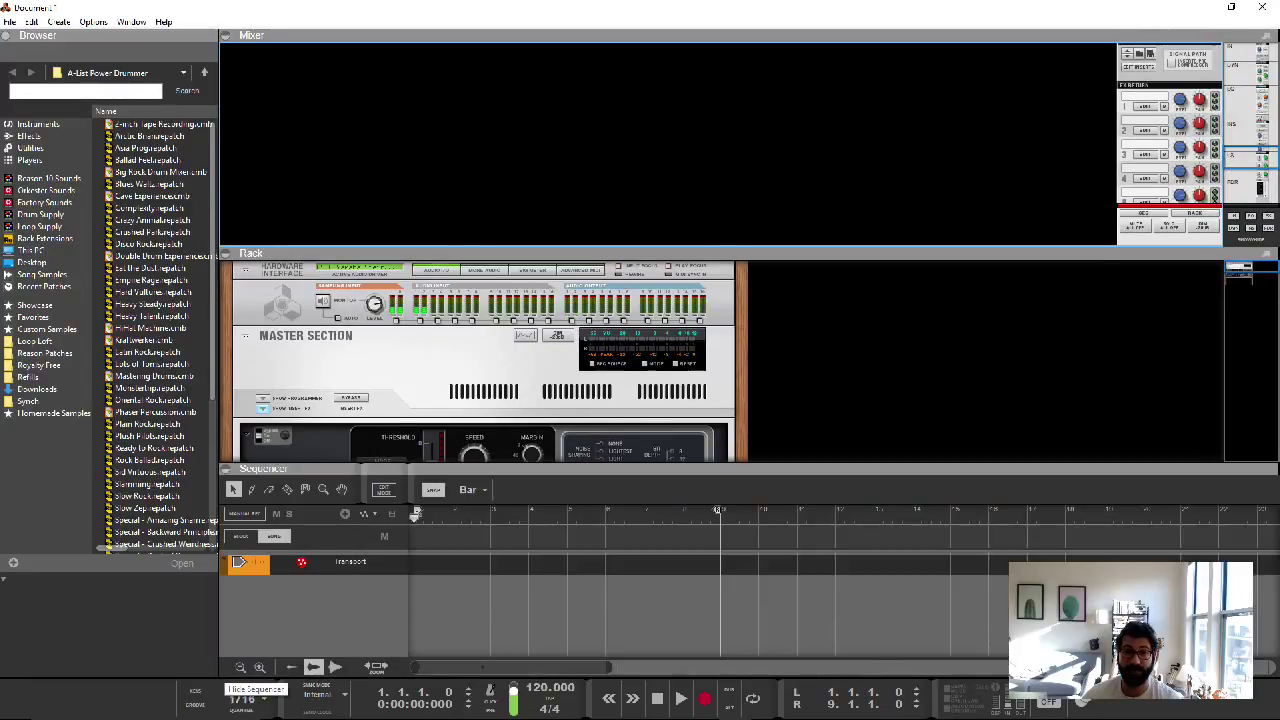
- Detach the main mixer and the rack into their own separate windows
click(131, 21)
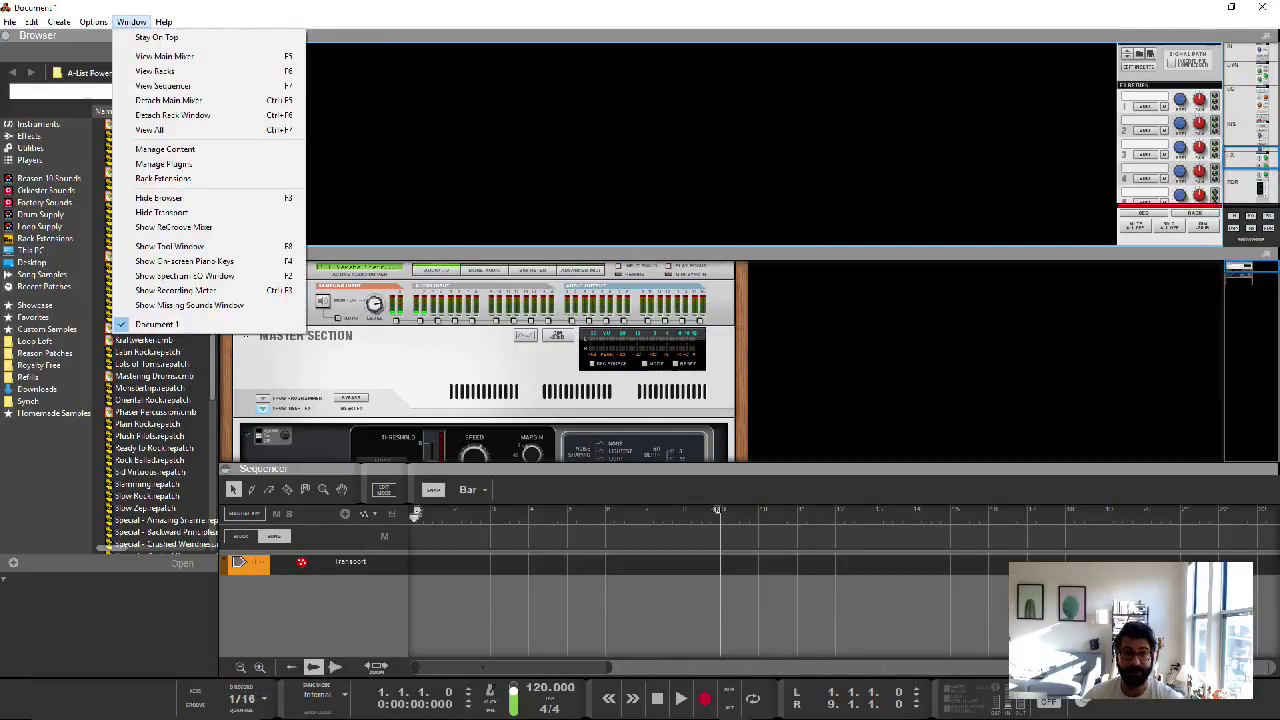
click(168, 100)
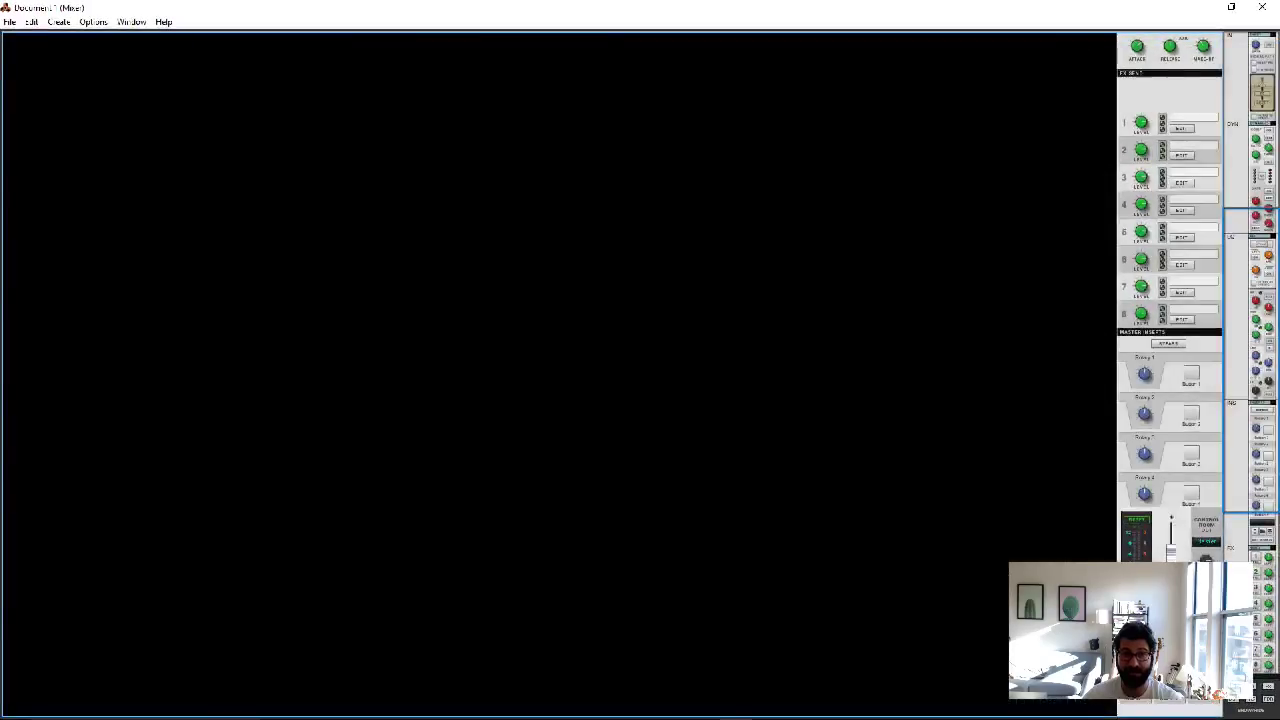
click(131, 21)
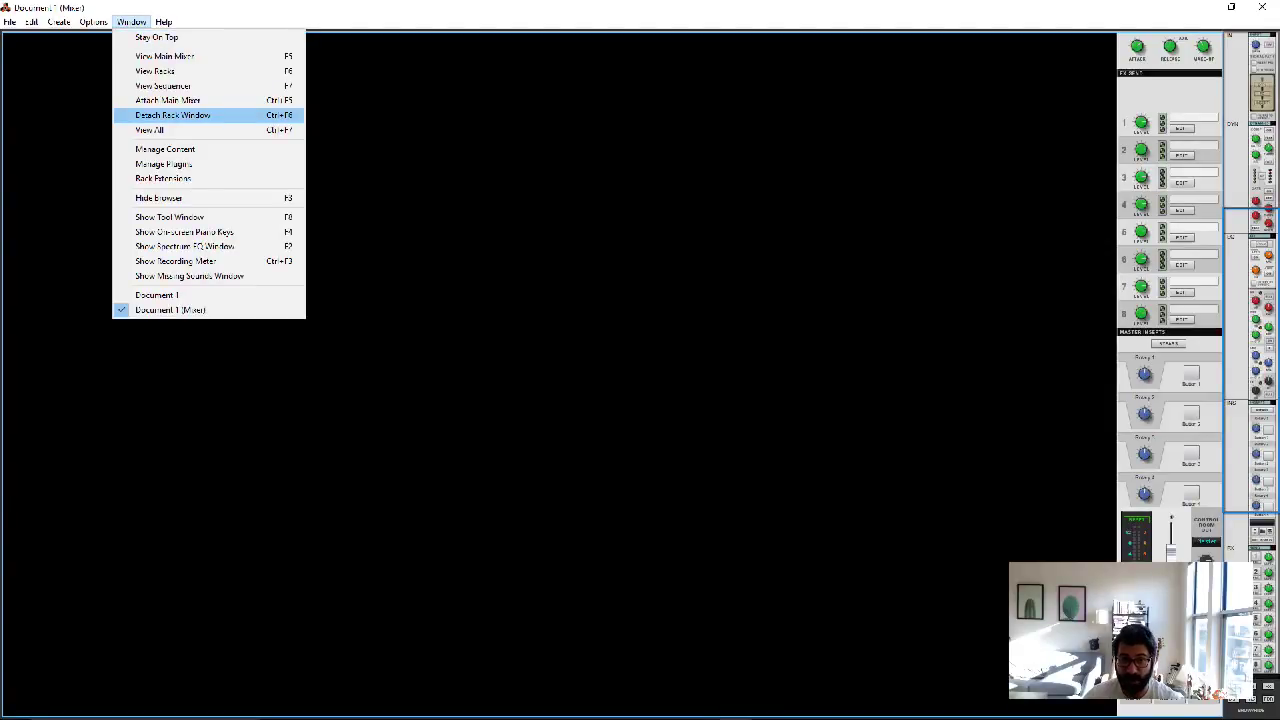
click(172, 115)
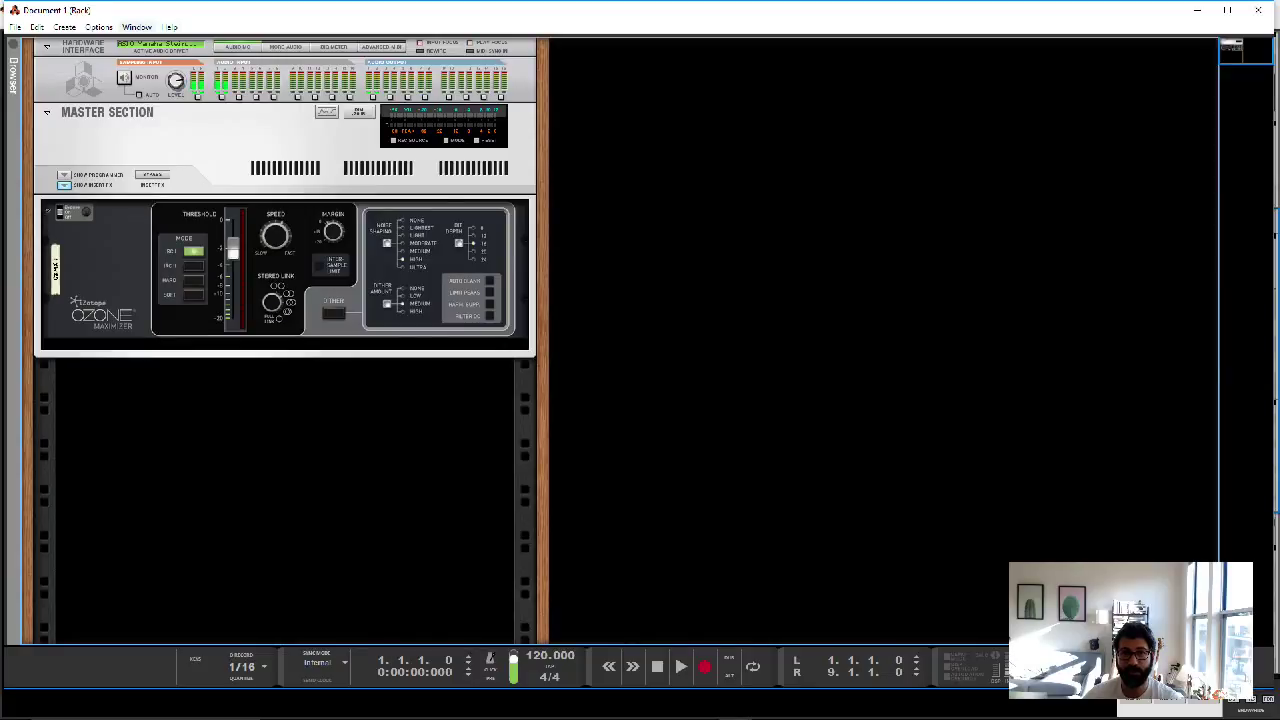
- Reattach the main mixer to the main window and detach it into its own window again
click(137, 27)
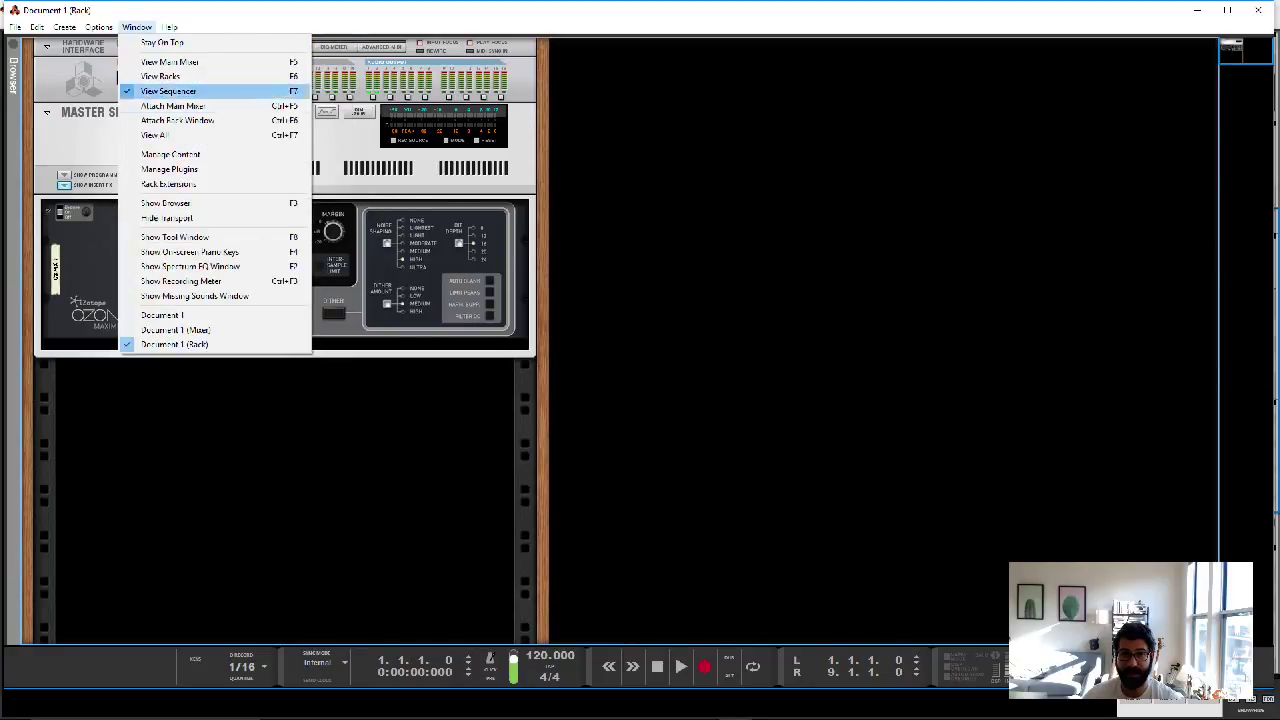
click(175, 105)
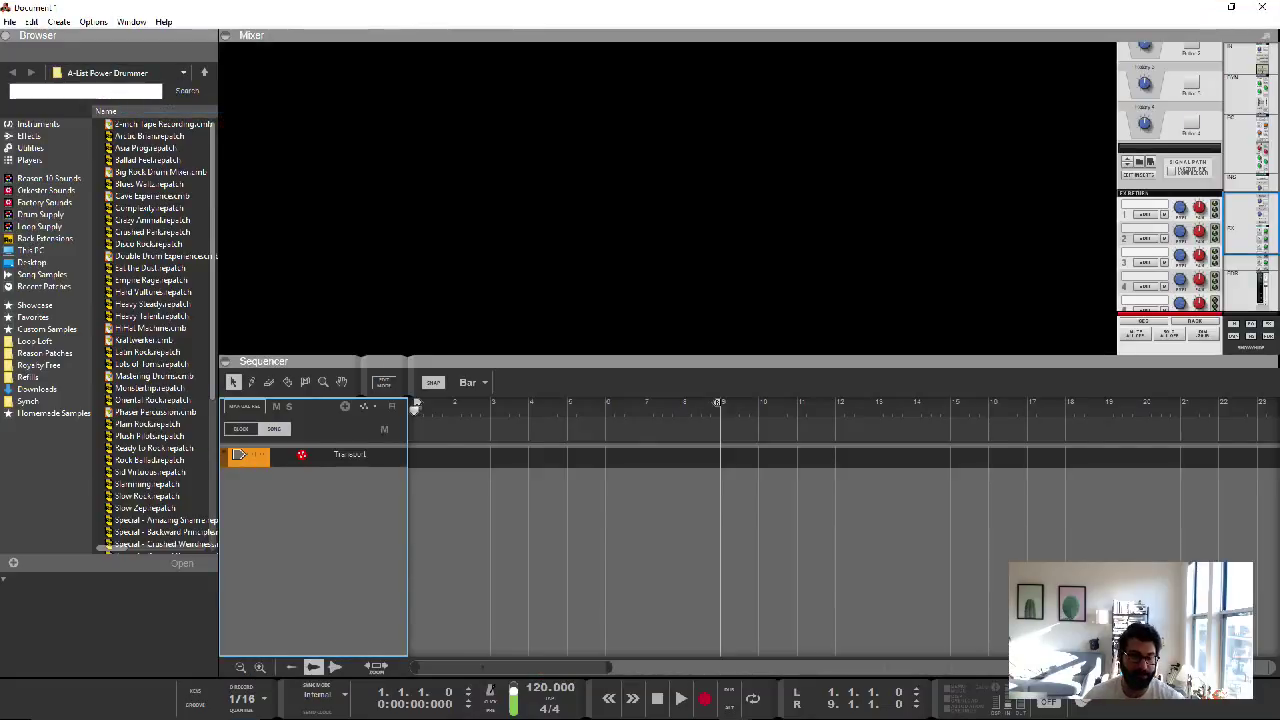
click(131, 21)
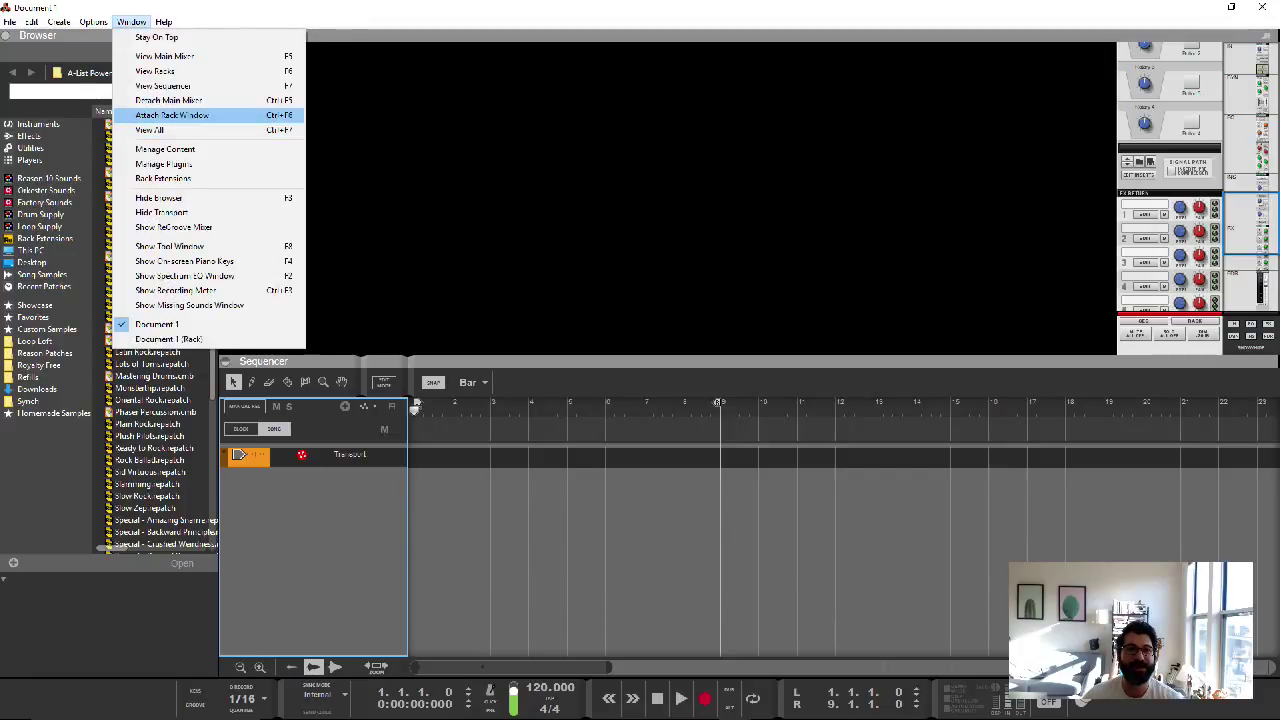
click(170, 100)
- Switch back and forth between the sequencer, rack and mixer windows, ending on the sequencer
click(131, 21)
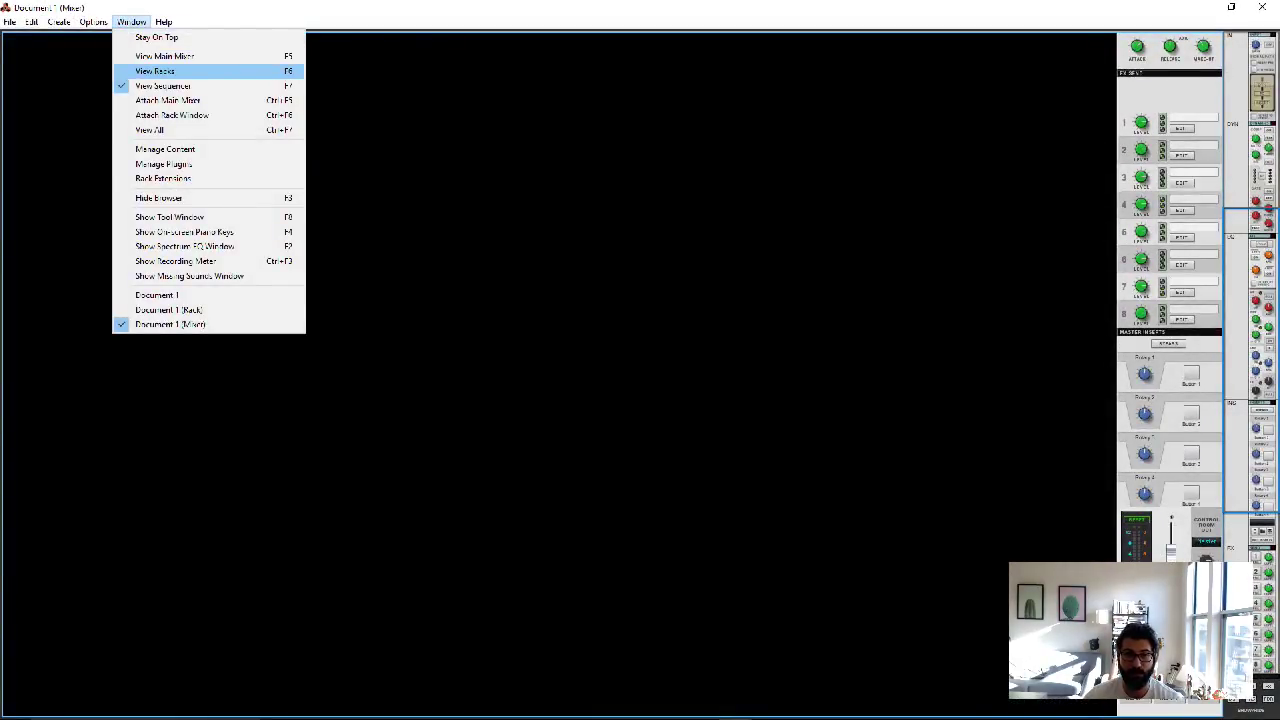
click(163, 86)
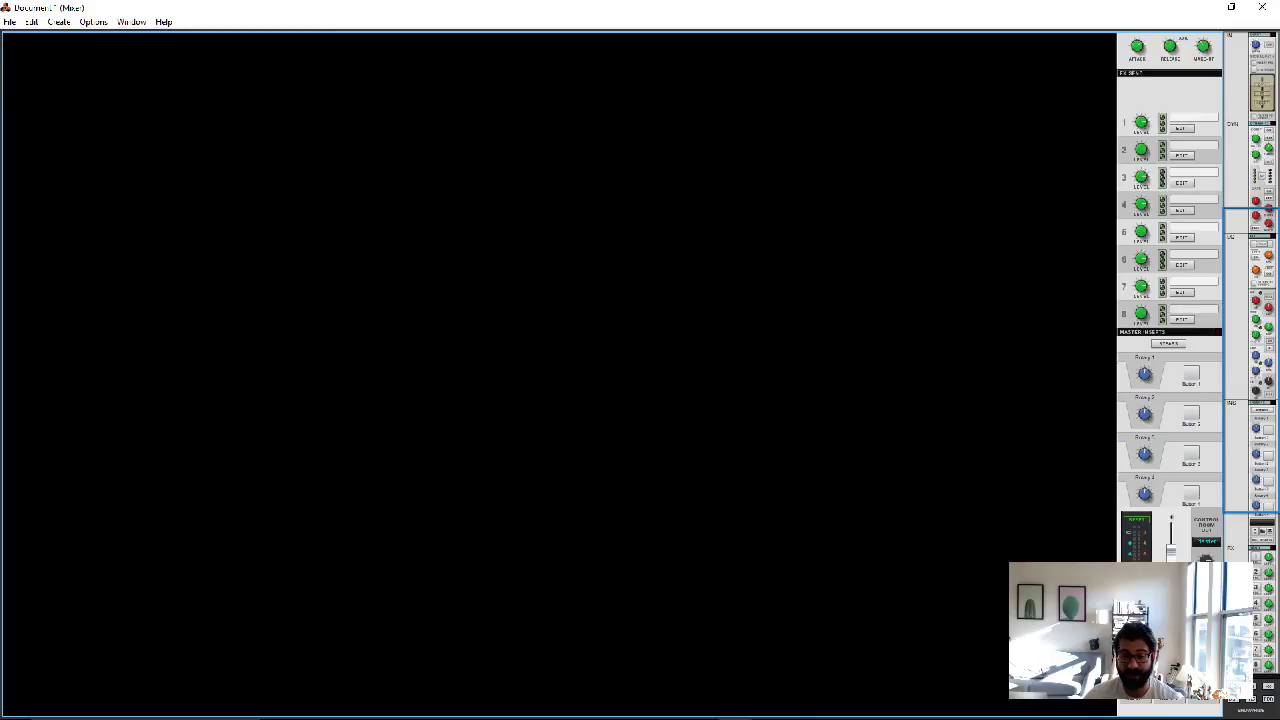
key(F6)
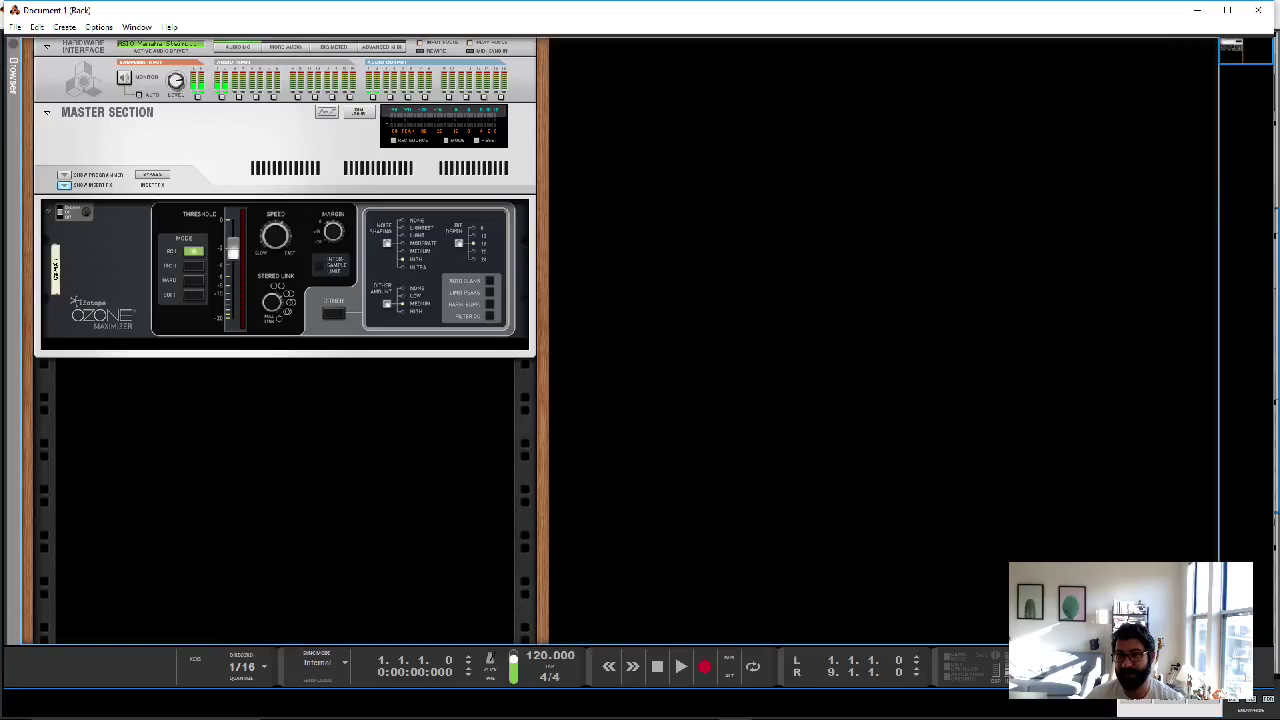
key(F7)
key(F5)
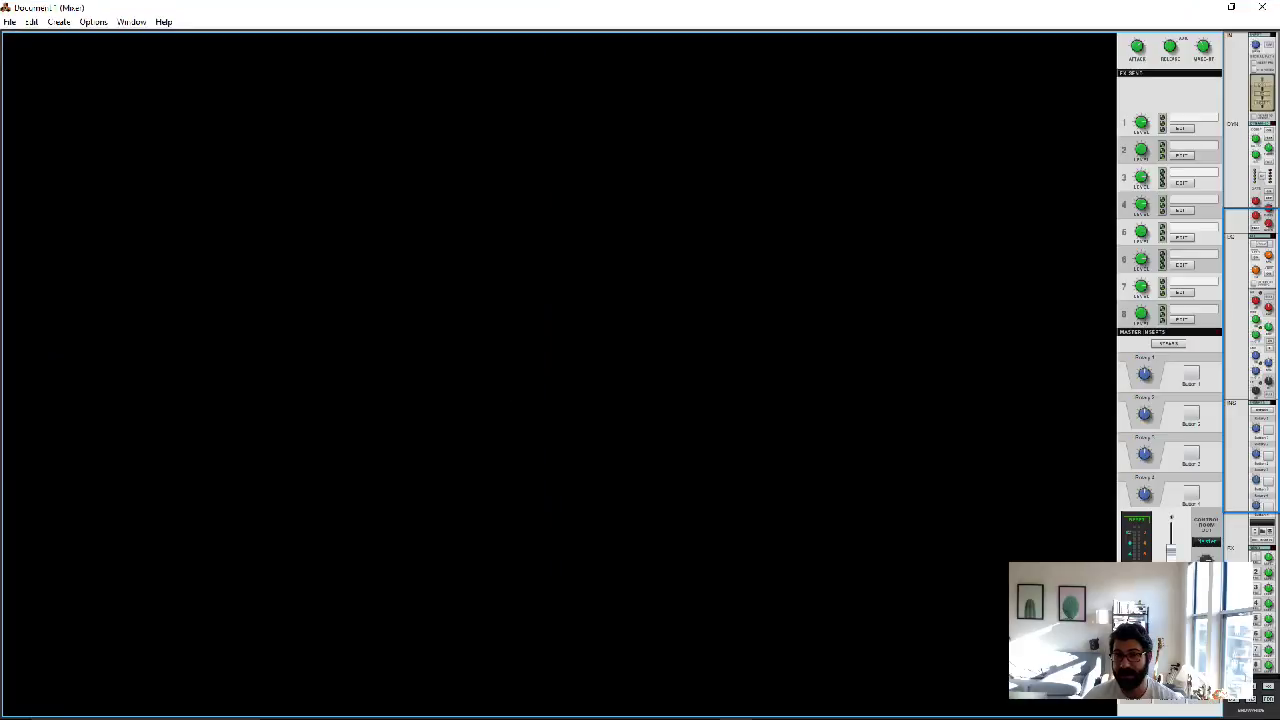
key(F7)
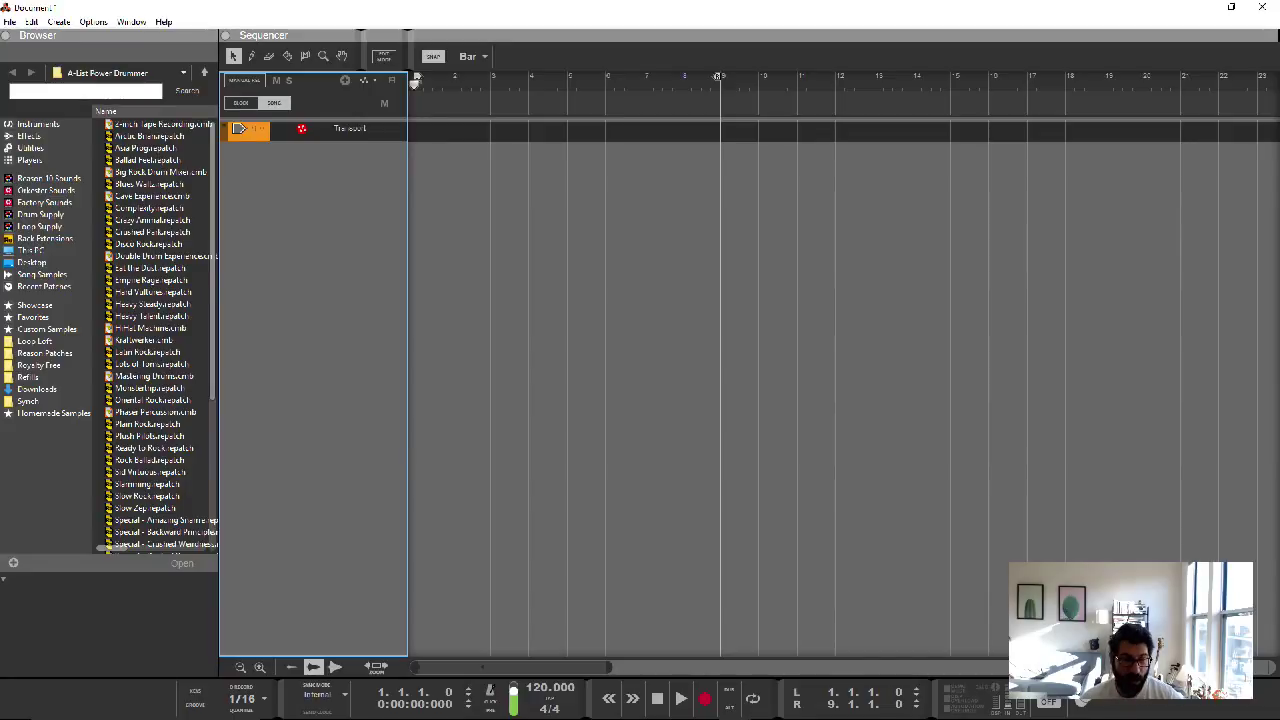
- Bring up the detached rack window and maximize it to fill the screen
key(F6)
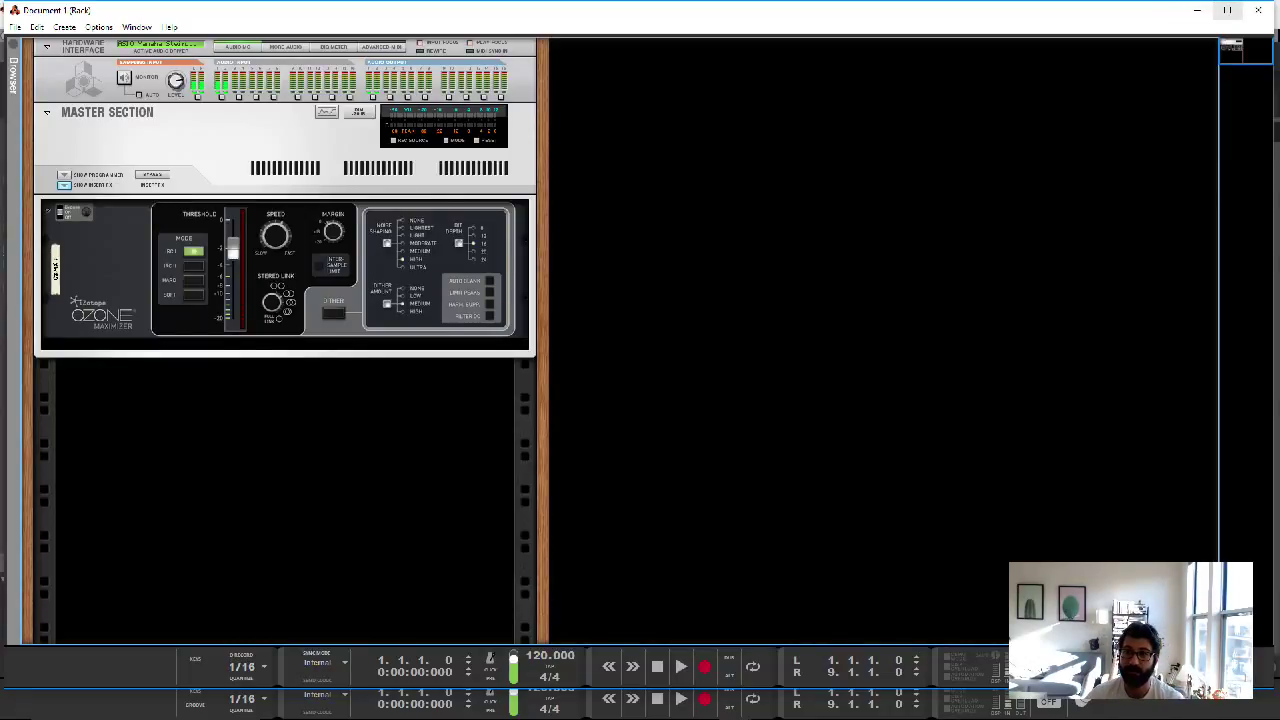
click(1228, 10)
click(1231, 8)
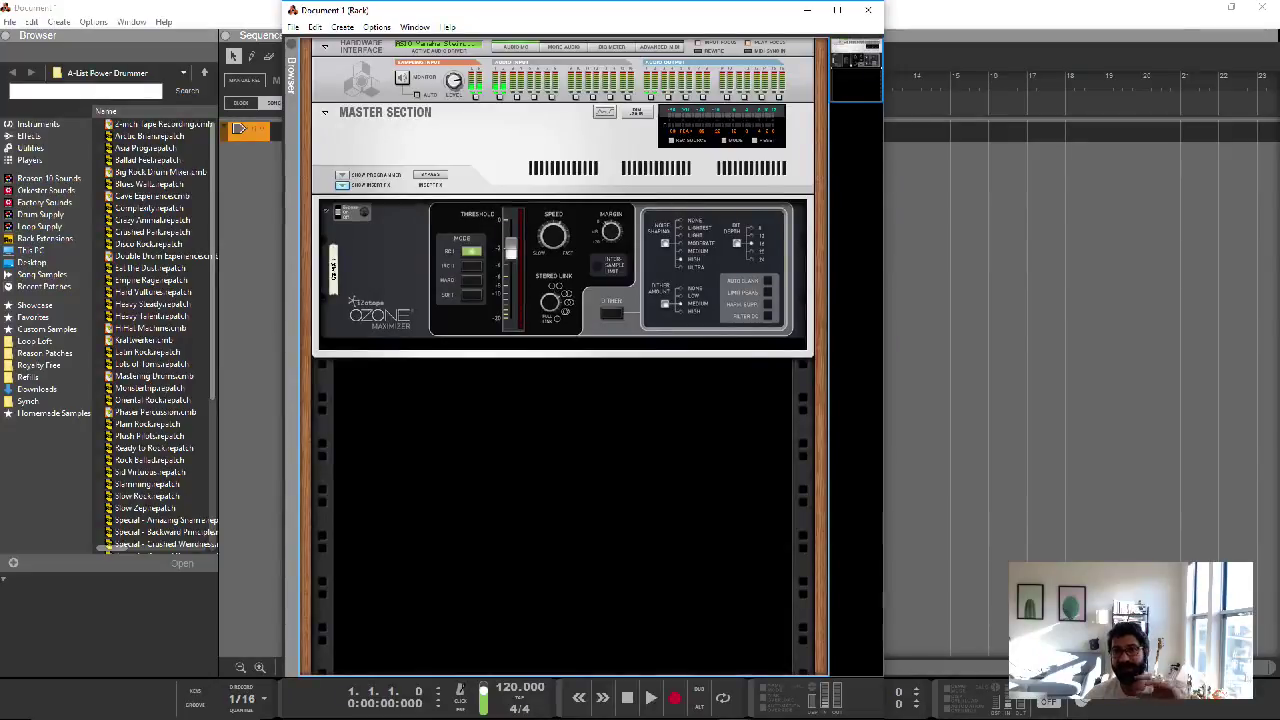
click(837, 10)
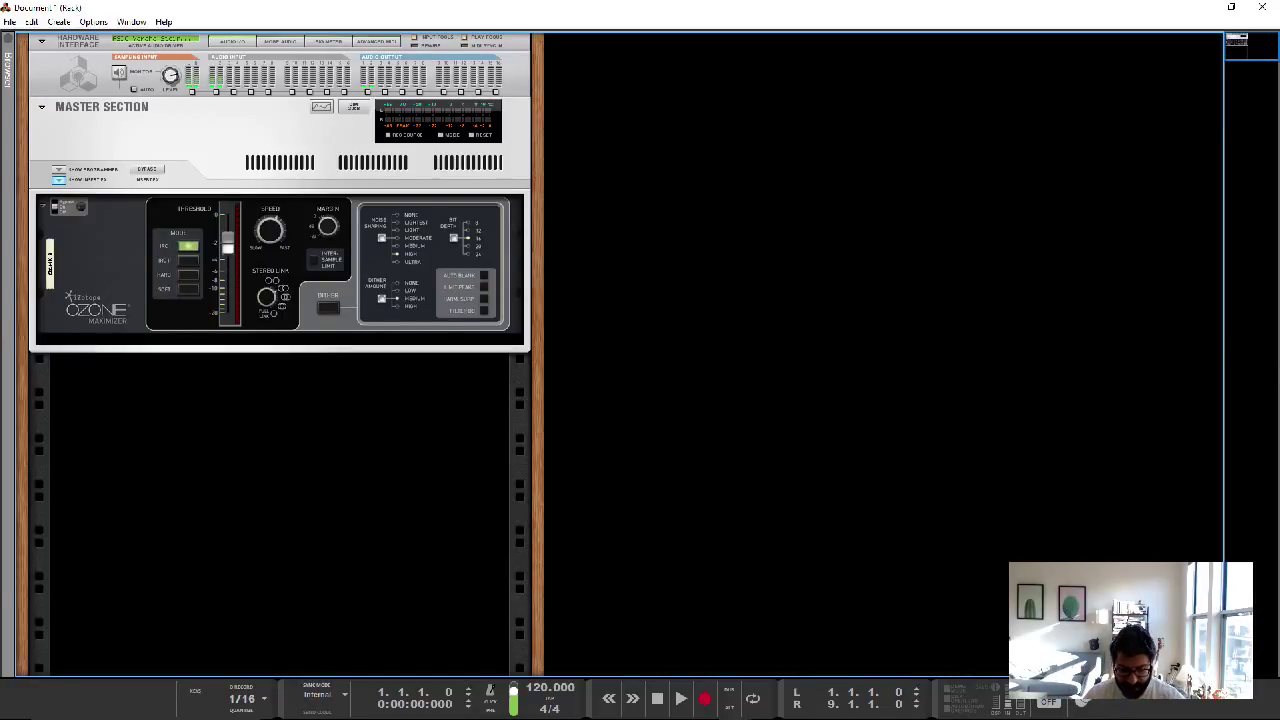
- Switch to the mixer window and examine the master channel's compressor, FX sends, master inserts and FX returns
key(F5)
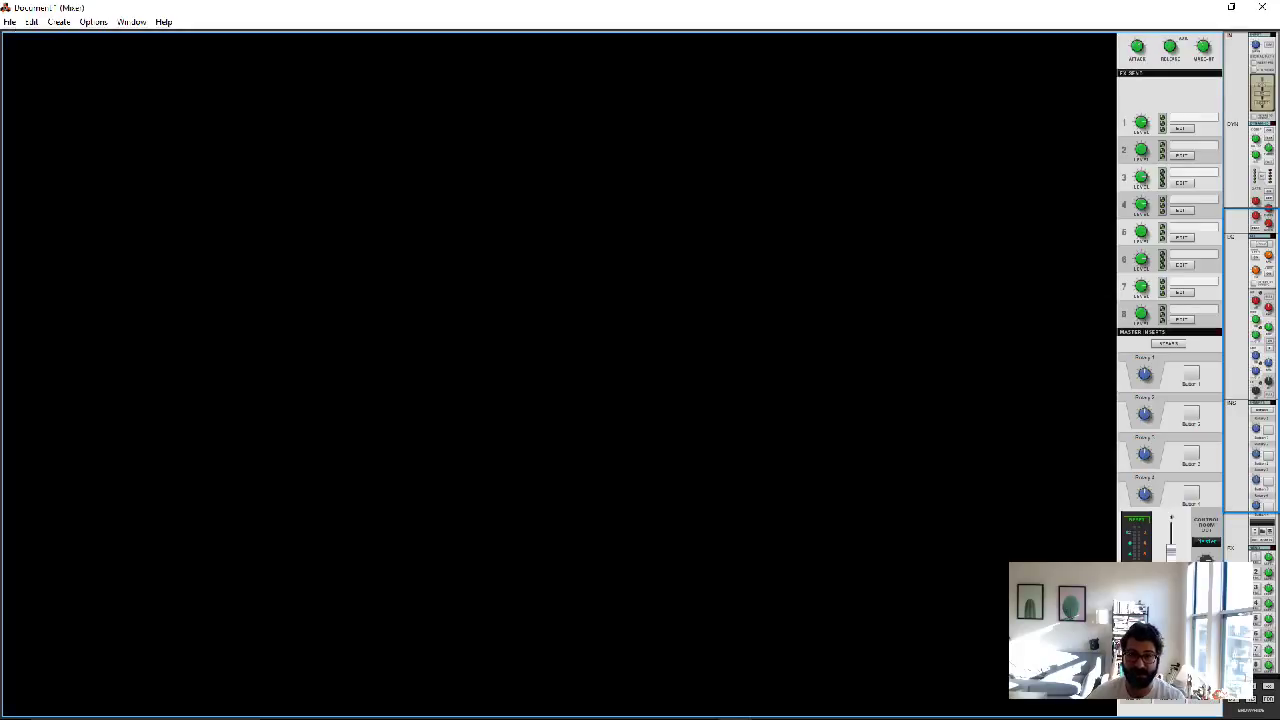
scroll(1169, 270, up, 5)
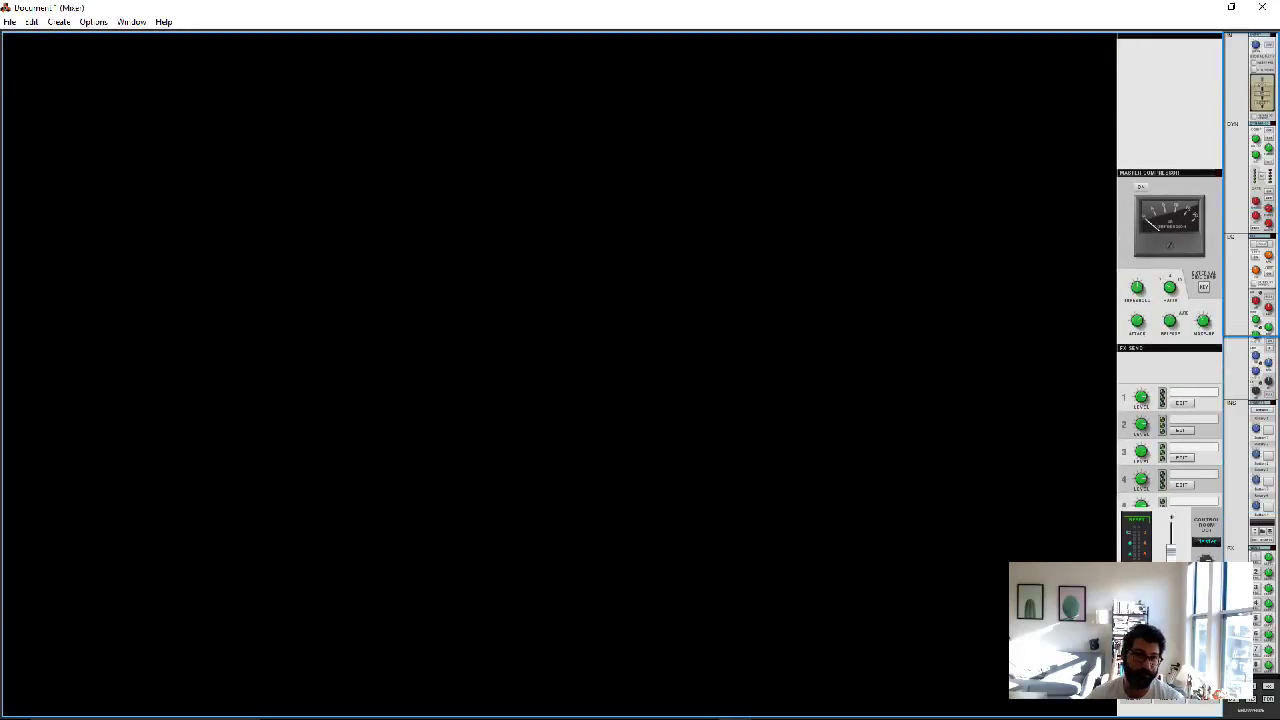
scroll(1170, 270, down, 5)
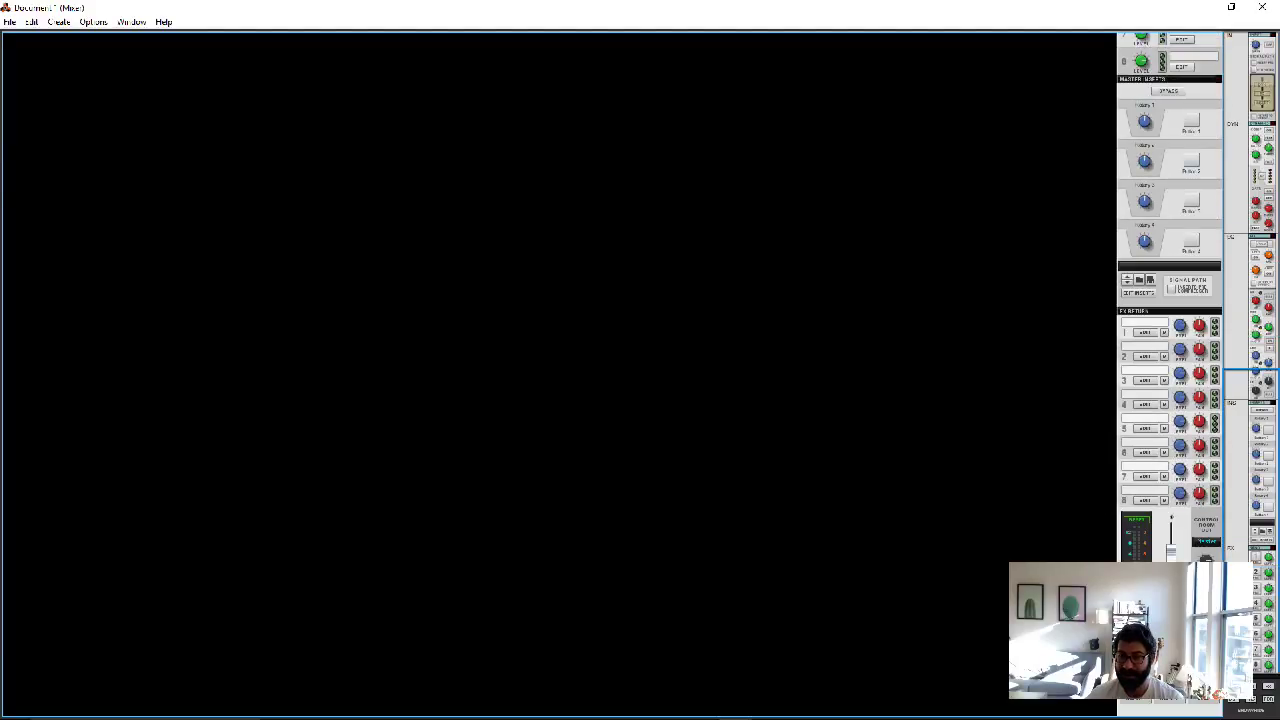
scroll(1170, 270, up, 5)
scroll(1170, 270, down, 3)
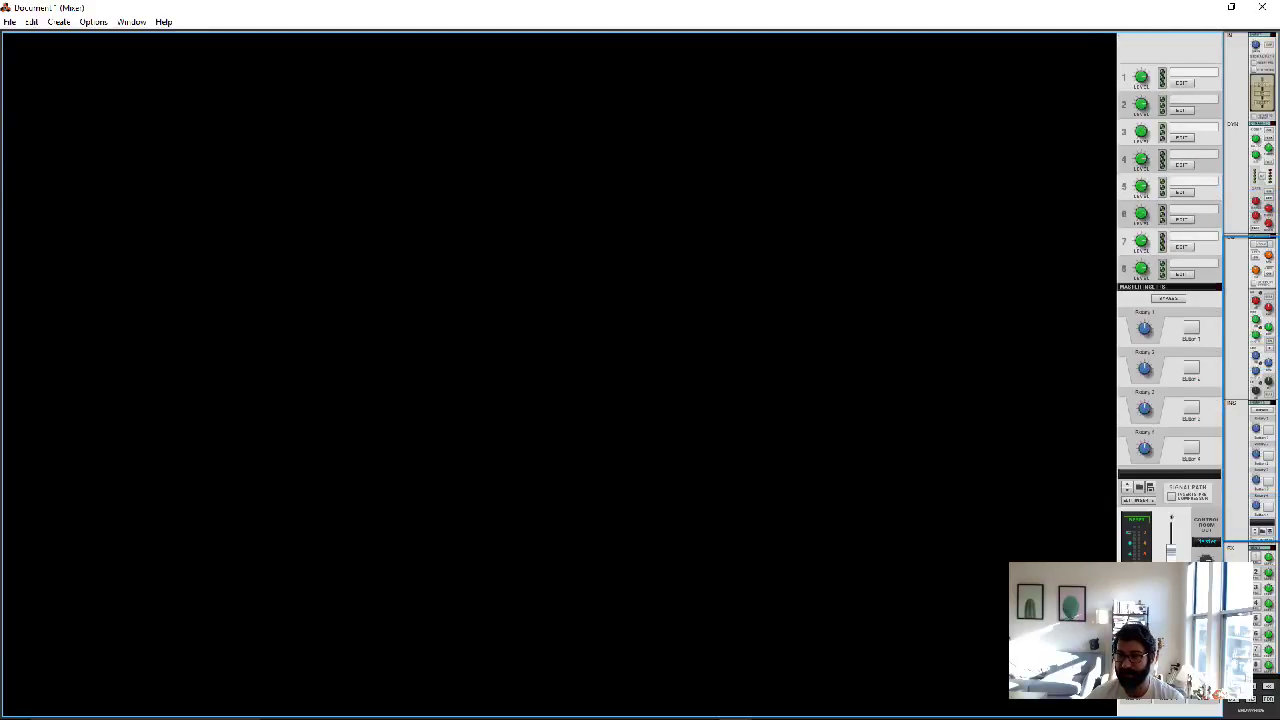
scroll(1170, 270, down, 3)
scroll(1170, 270, up, 6)
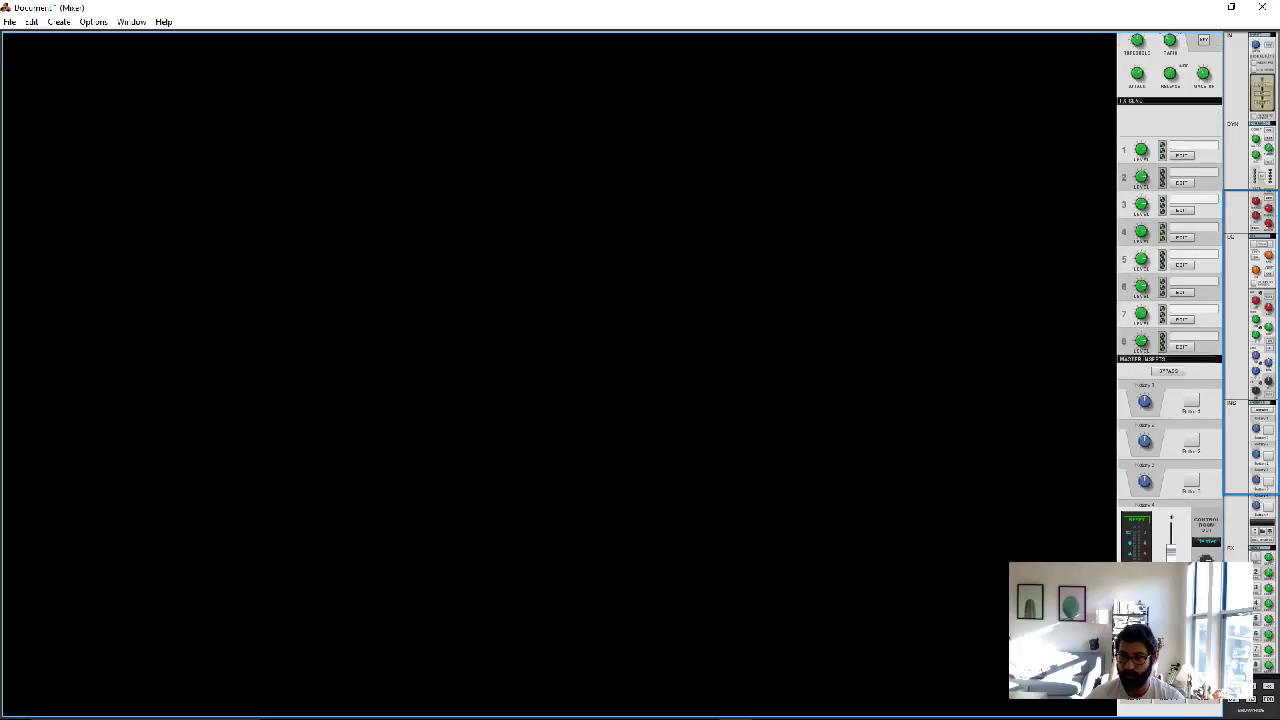
scroll(1170, 300, down, 5)
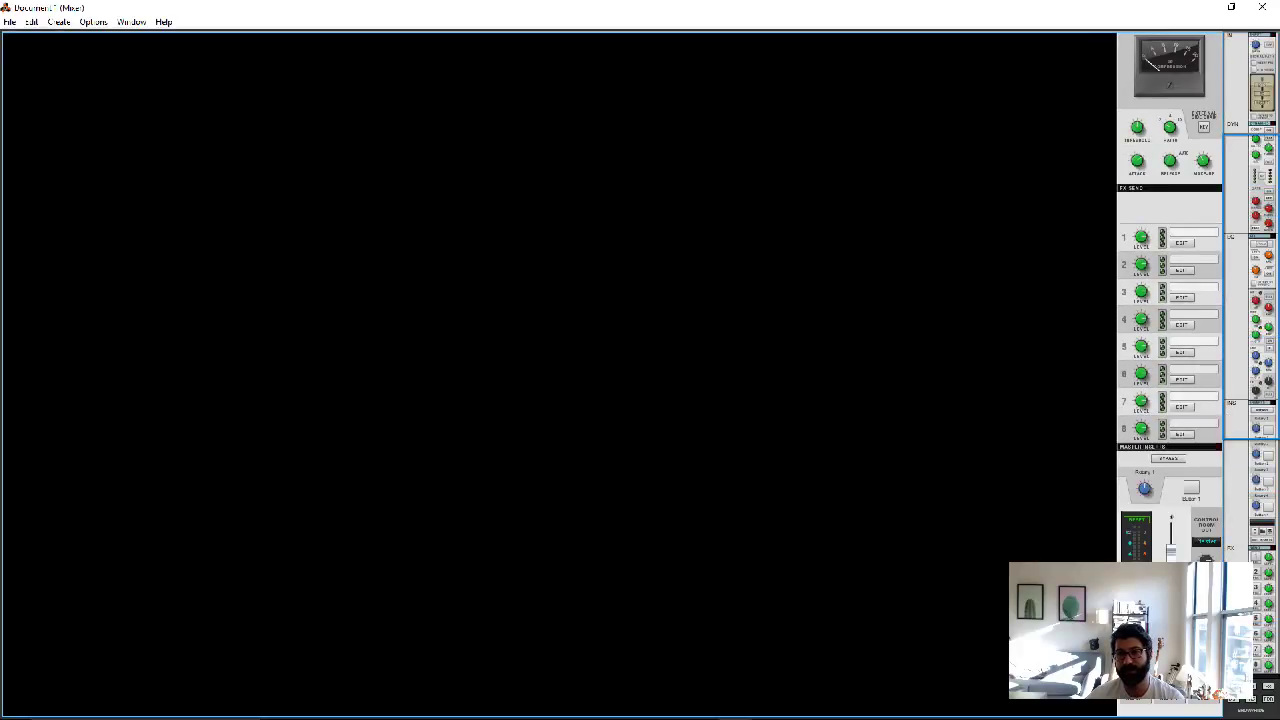
scroll(1170, 270, down, 1)
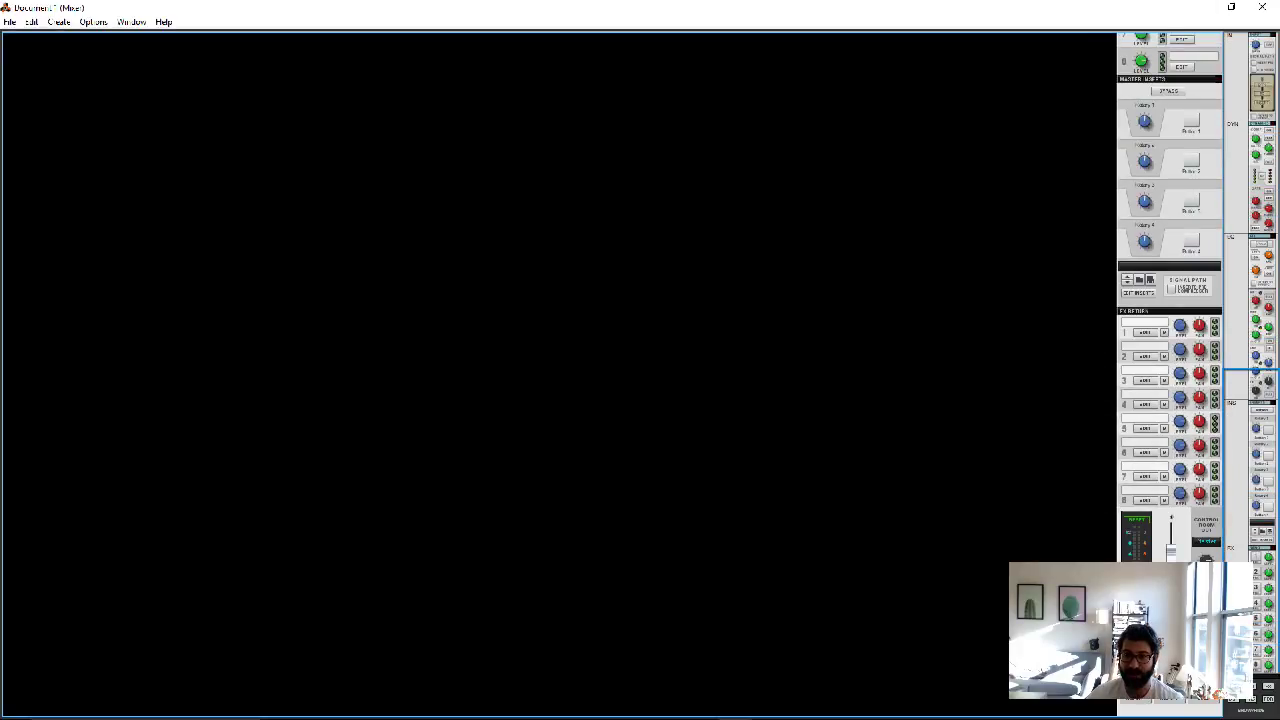
- Create a Kontakt 5 instrument from the empty mixer area and view its new channel strip down to the sends
right_click(986, 336)
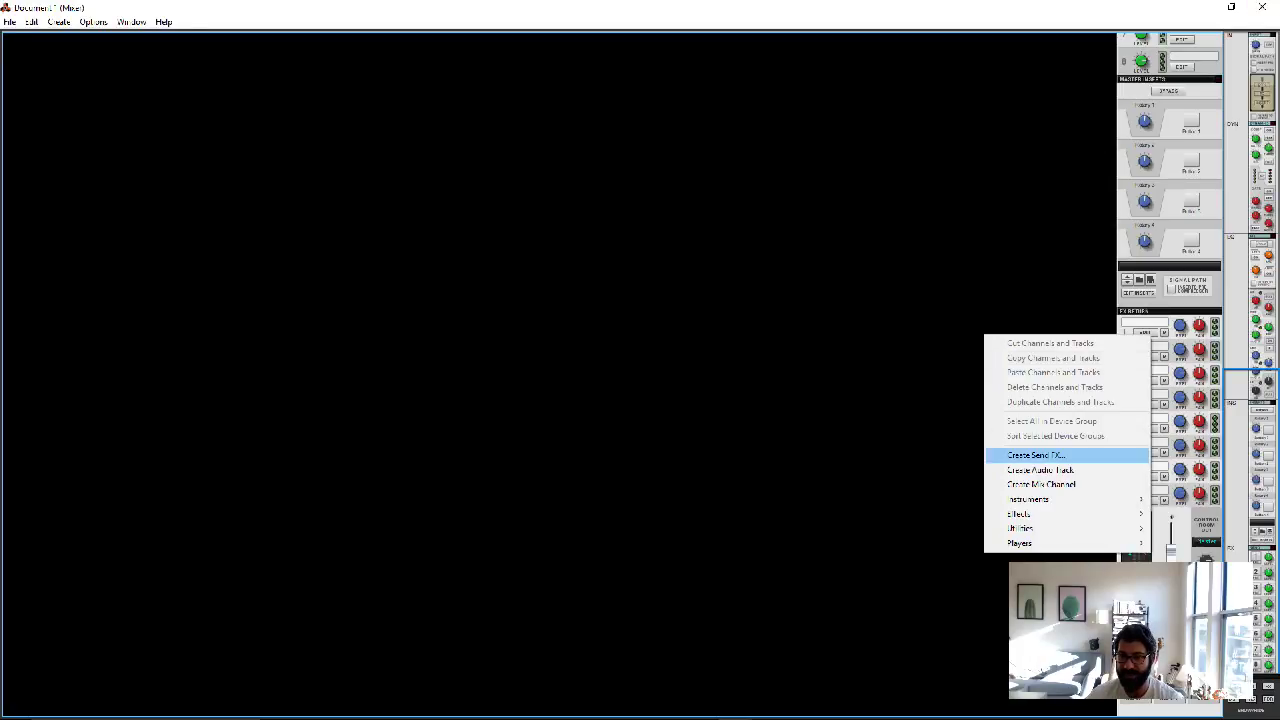
mouse_move(1030, 499)
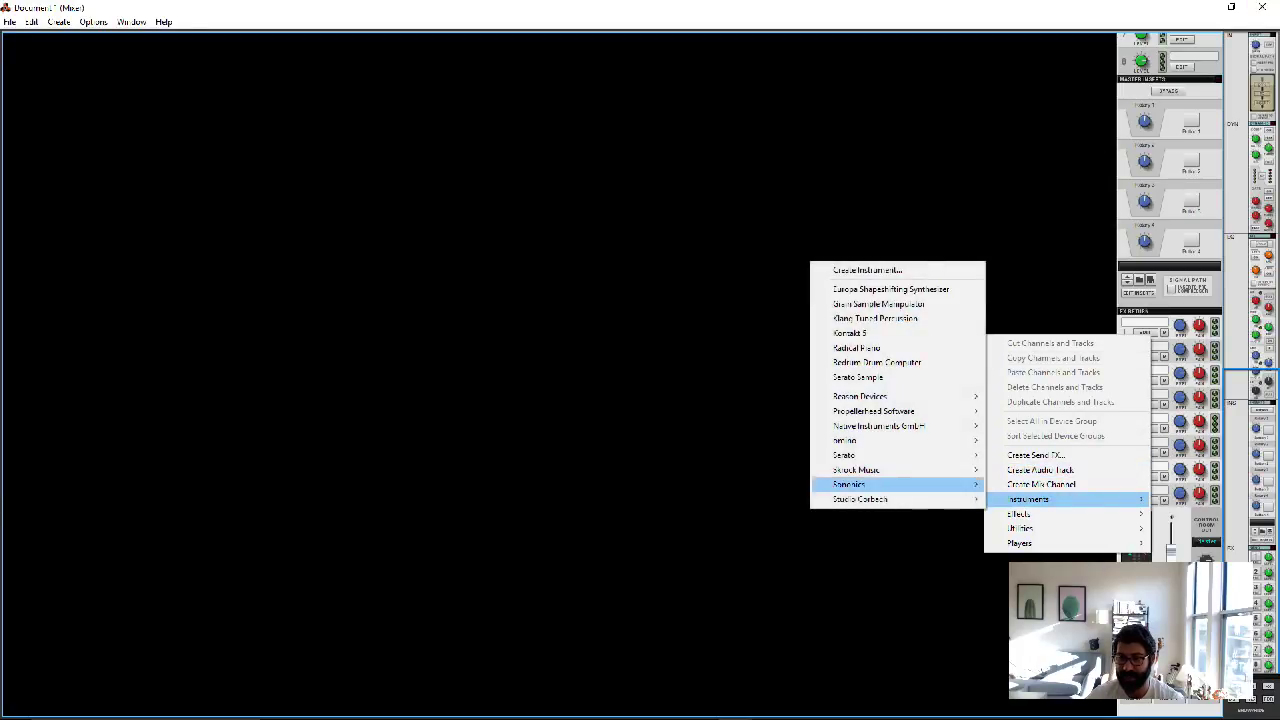
click(850, 333)
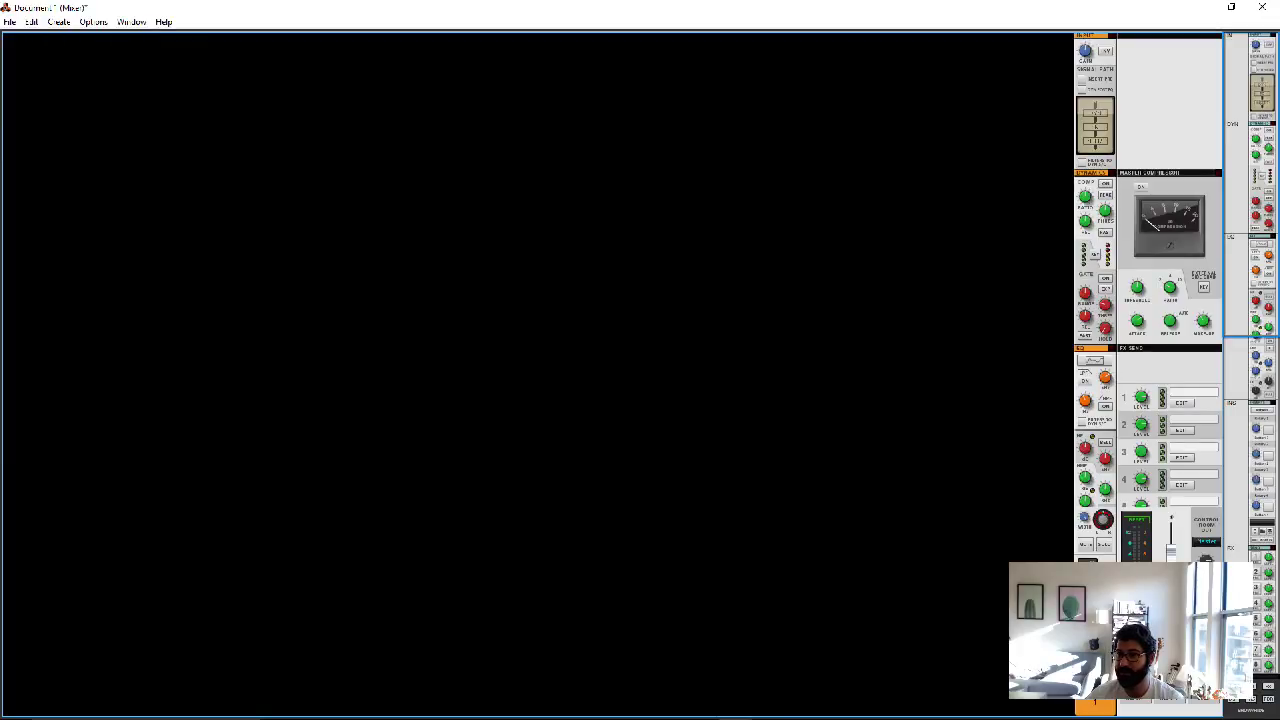
scroll(1147, 272, down, 10)
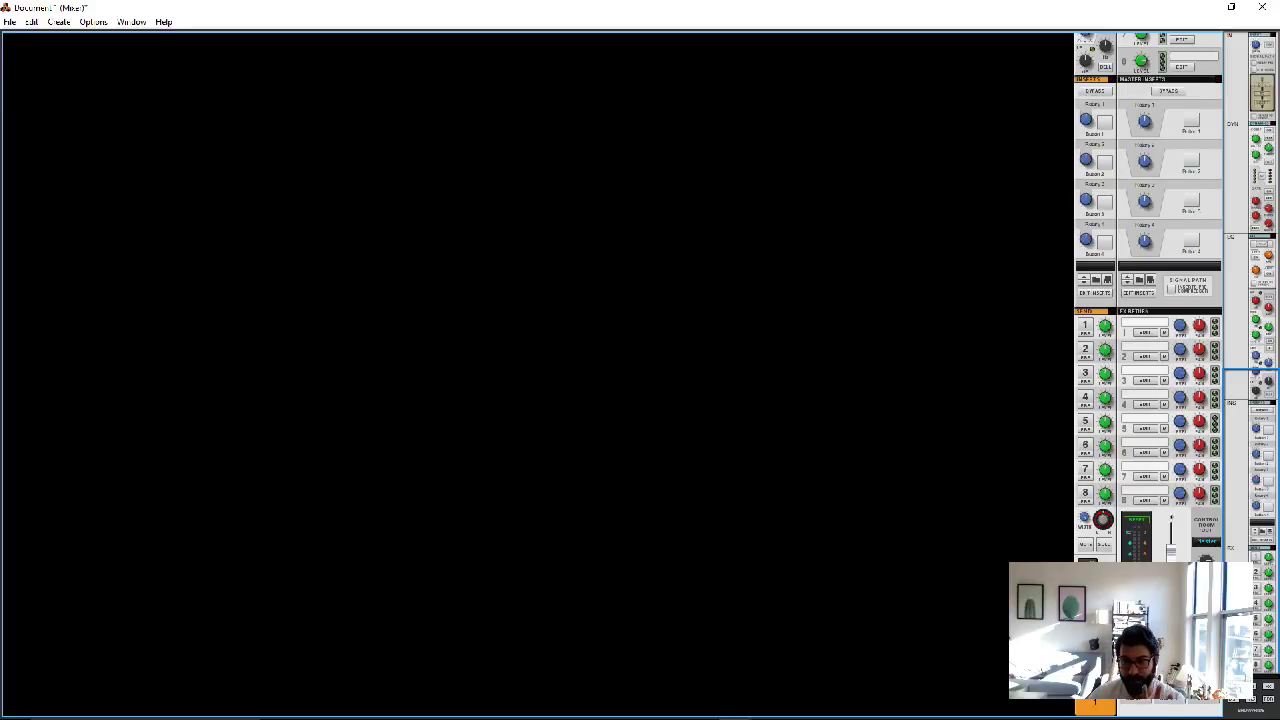
- Examine the Kontakt channel strip in the mixer, from the inserts and sends back up to the input section
scroll(1147, 270, up, 5)
scroll(1148, 300, down, 5)
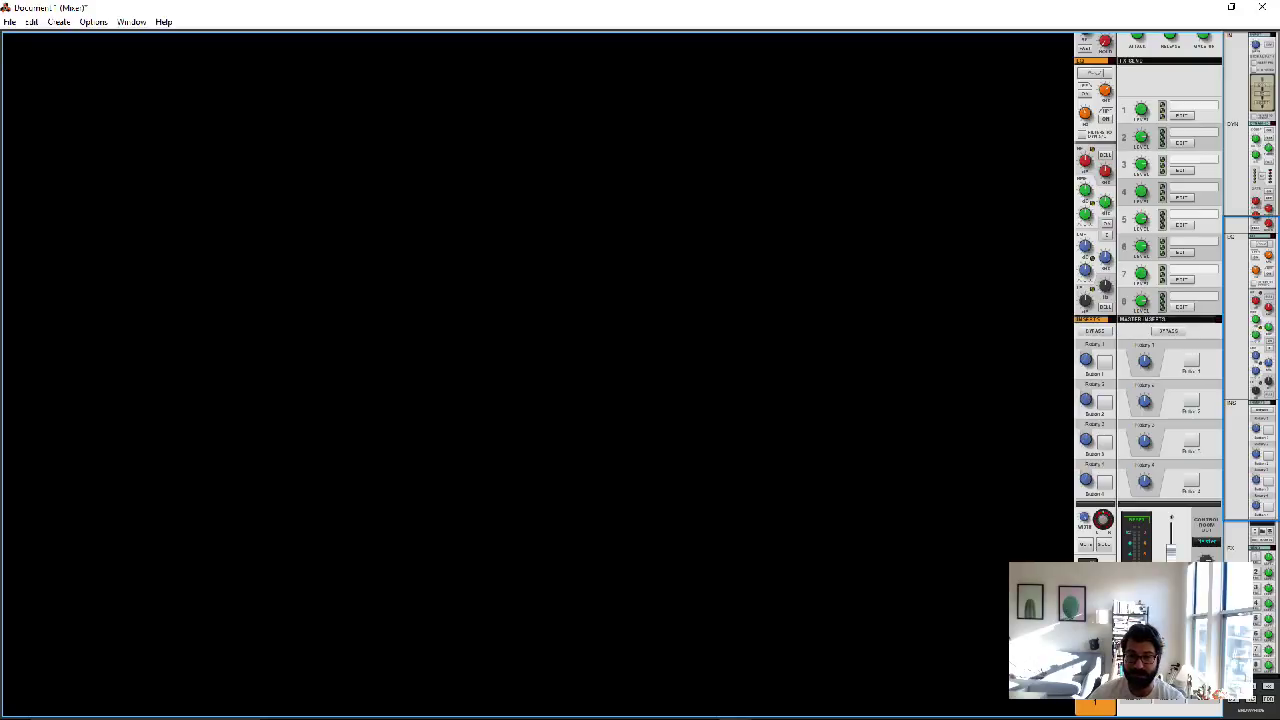
scroll(1148, 300, up, 6)
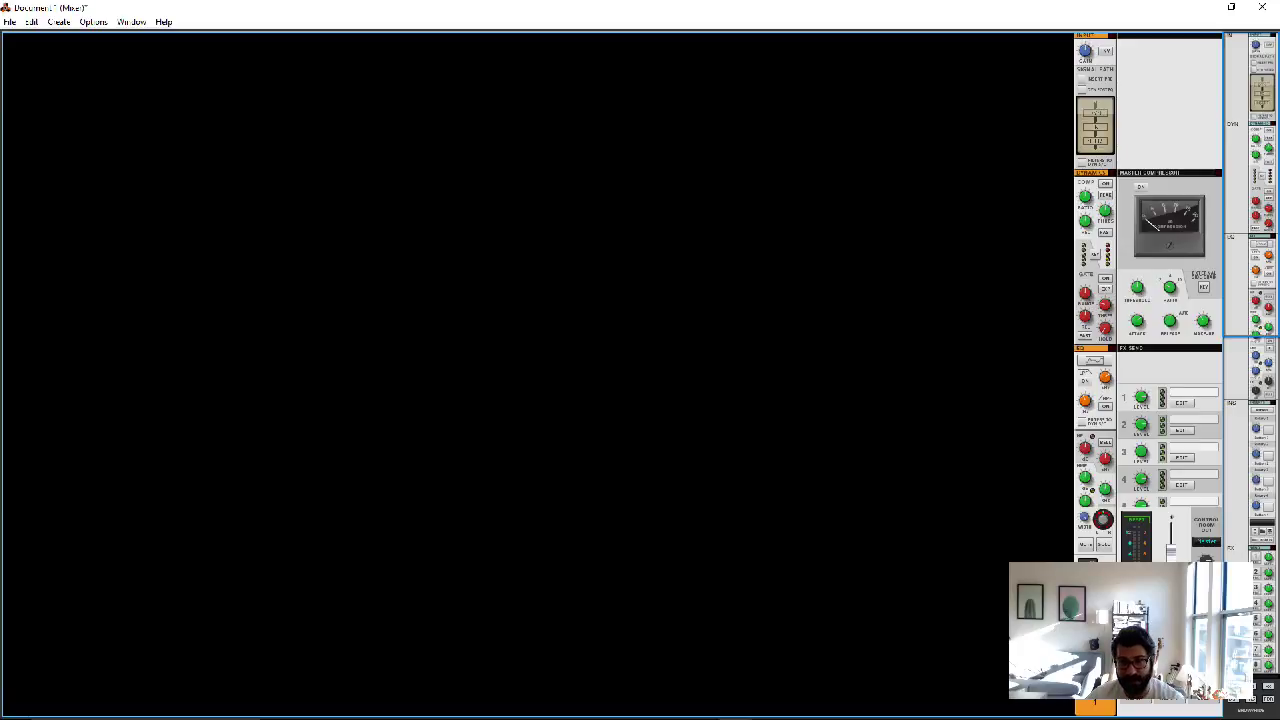
- Switch to the rack window, then show and hide its browser
key(F6)
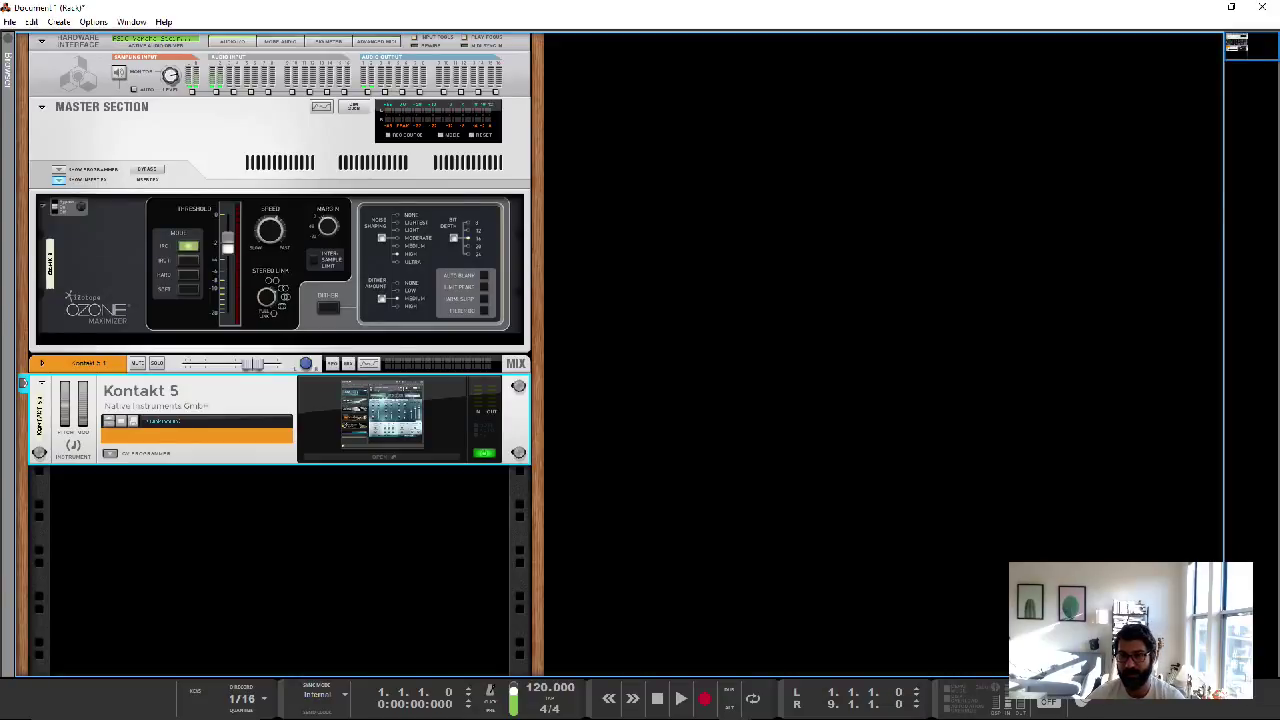
key(Escape)
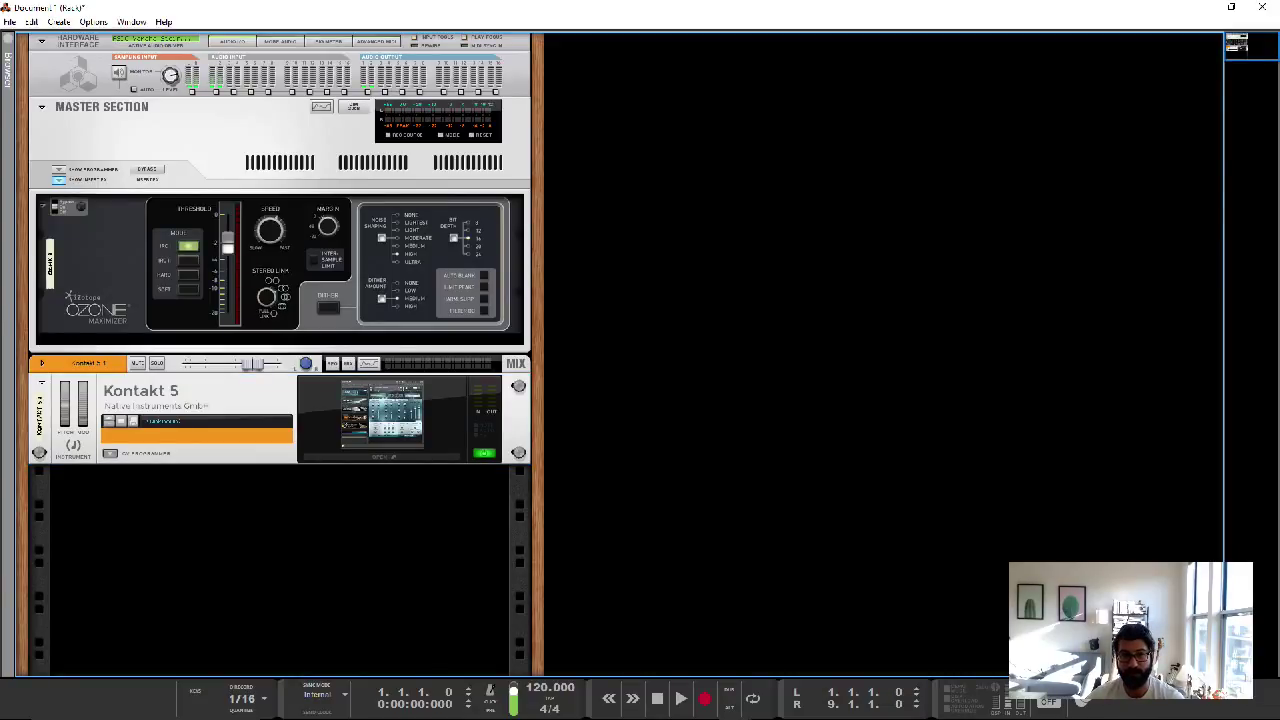
click(8, 39)
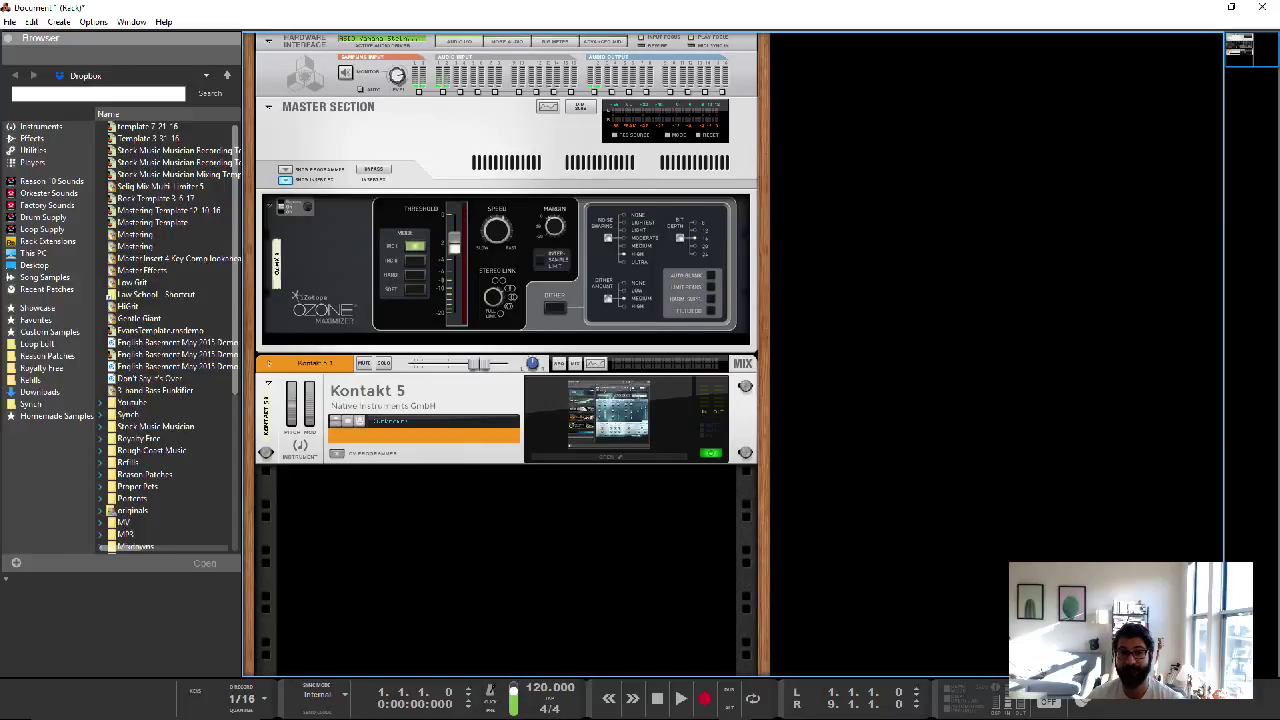
key(F3)
- Create a SubTractor Analog Synthesizer in the empty space beside the existing rack column
right_click(921, 206)
mouse_move(990, 310)
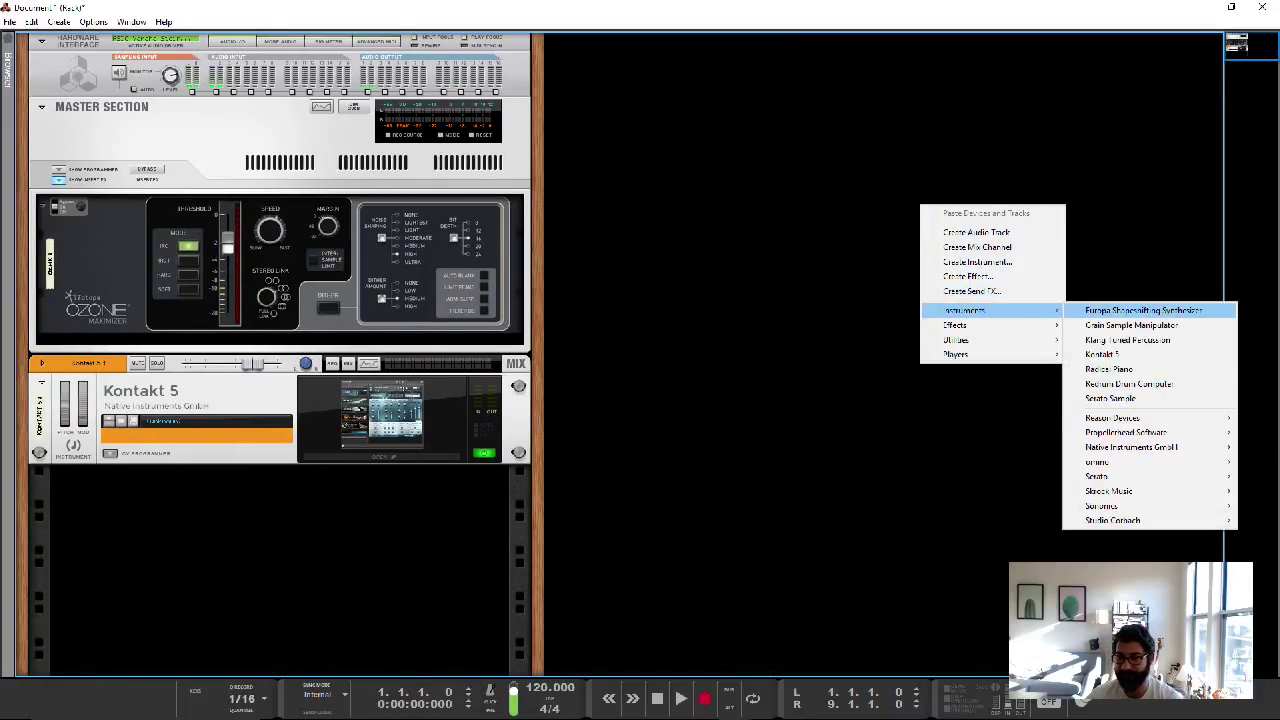
mouse_move(1112, 418)
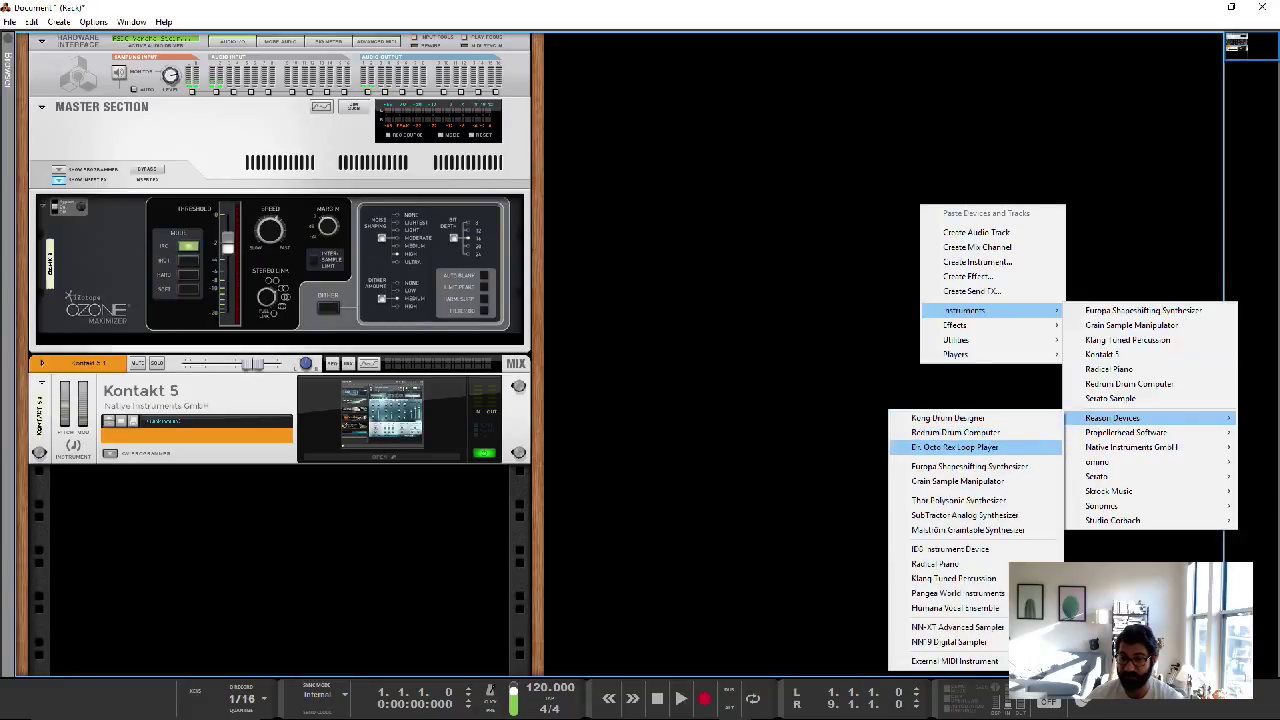
click(965, 515)
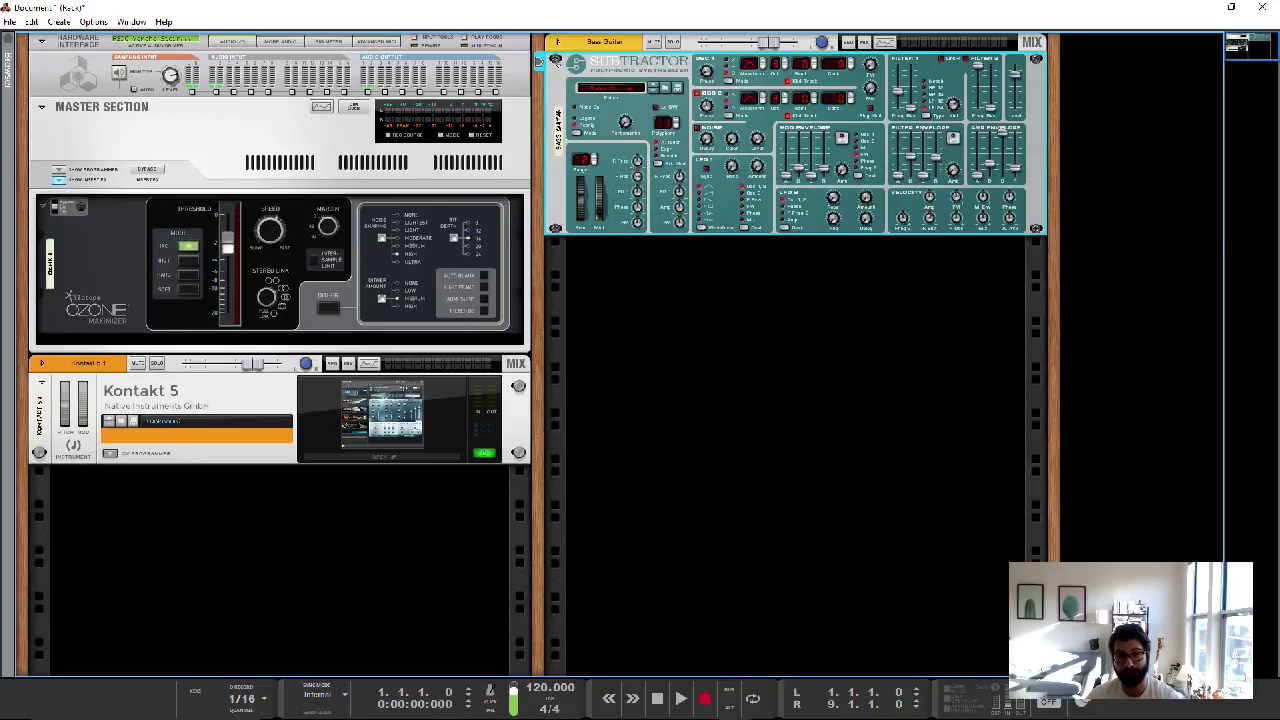
- Unfold the SubTractor's mix channel device and show its insert FX area
click(557, 42)
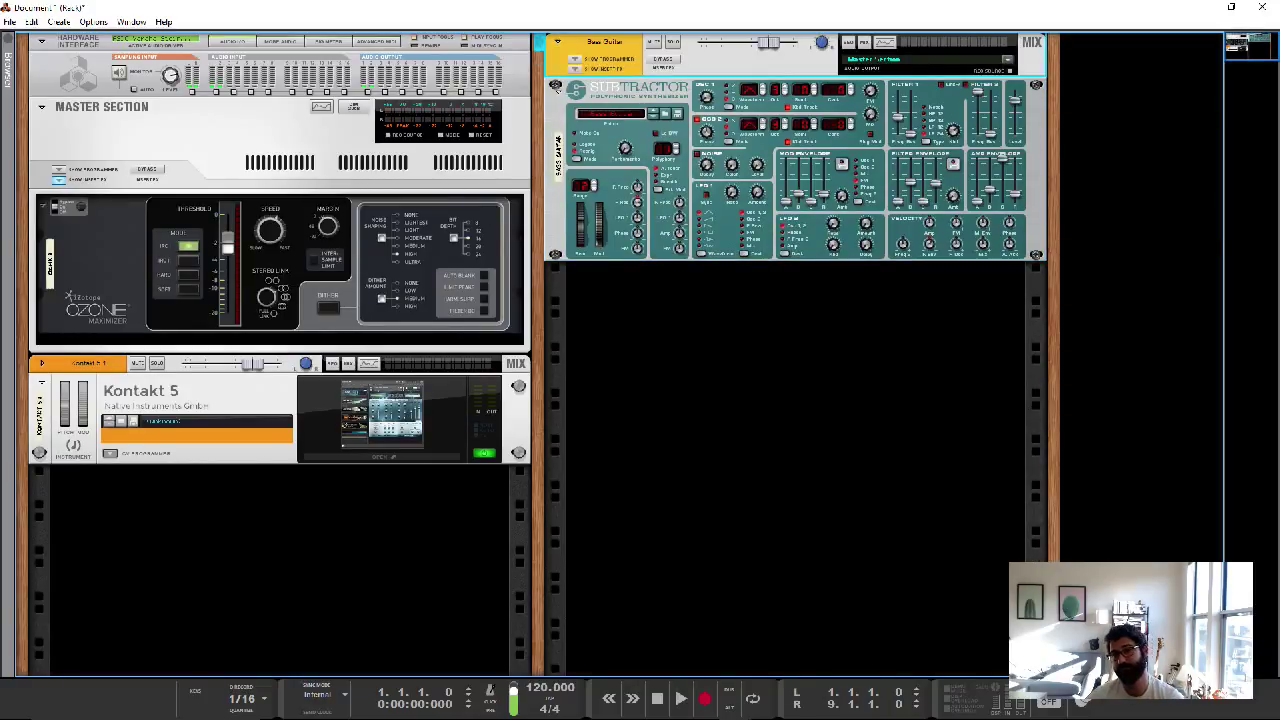
click(575, 69)
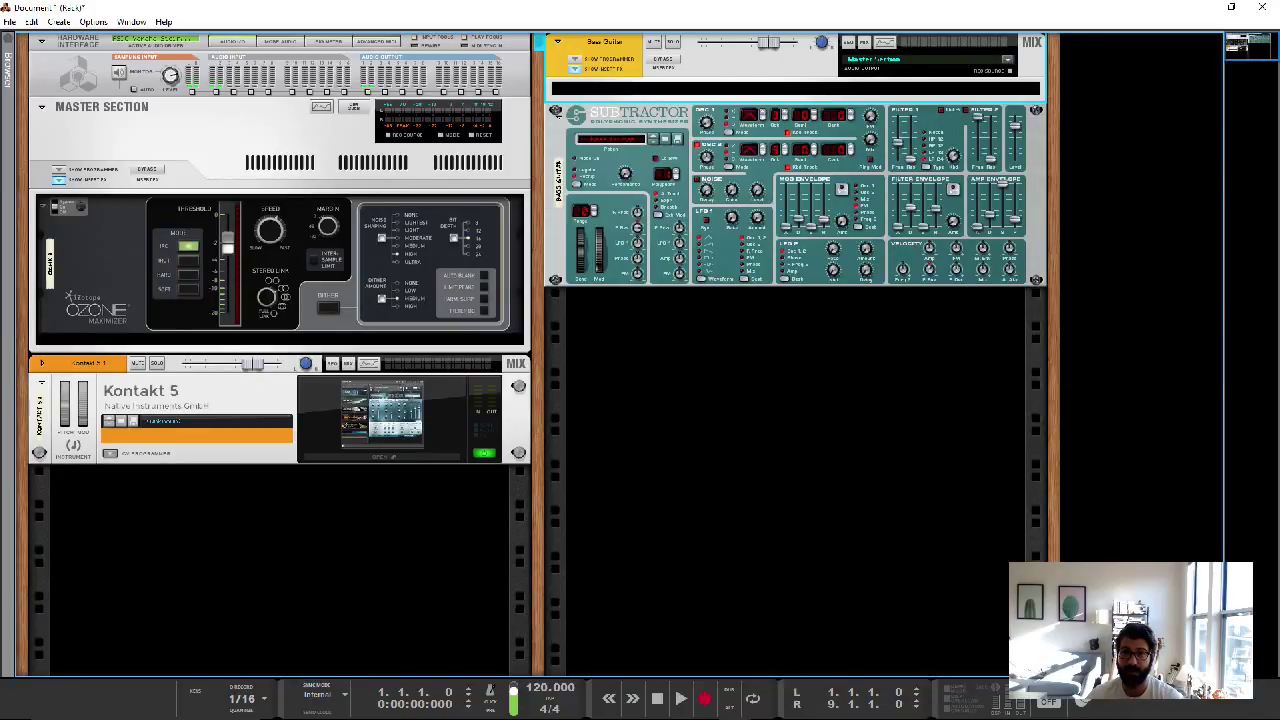
click(575, 68)
click(575, 68)
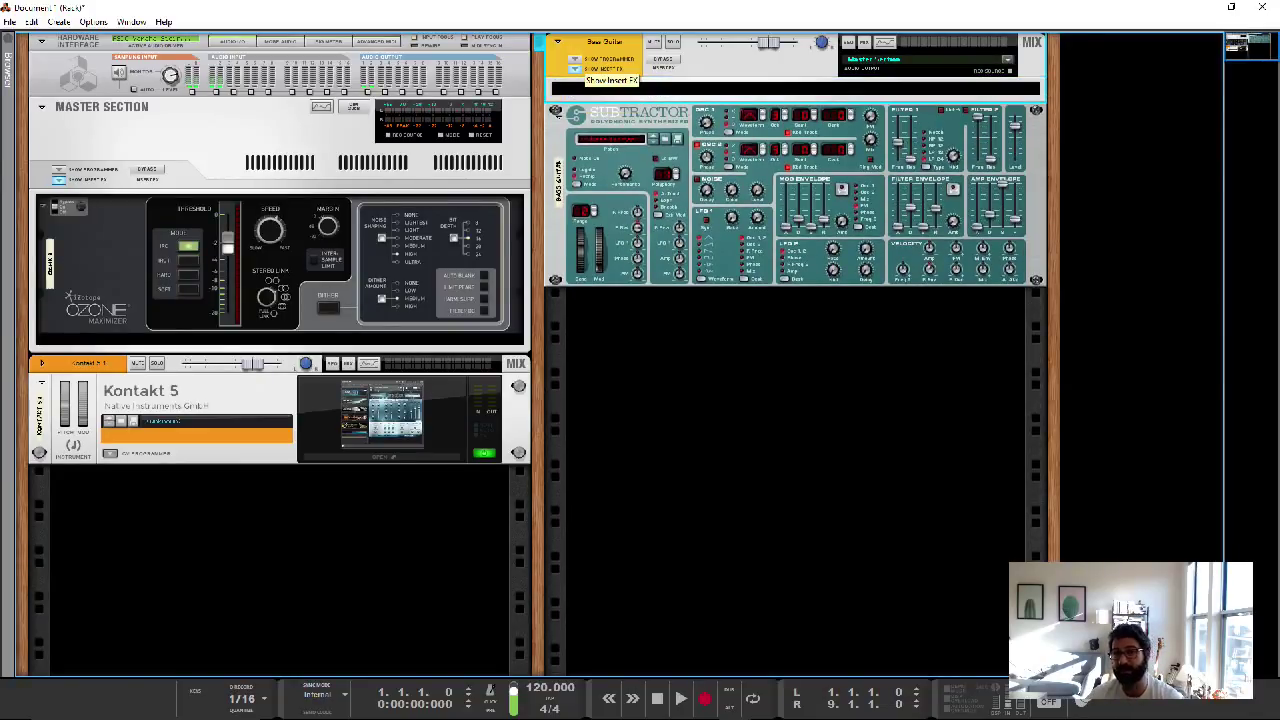
- Add The Echo effect to the insert FX area of the SubTractor's mix channel
right_click(581, 87)
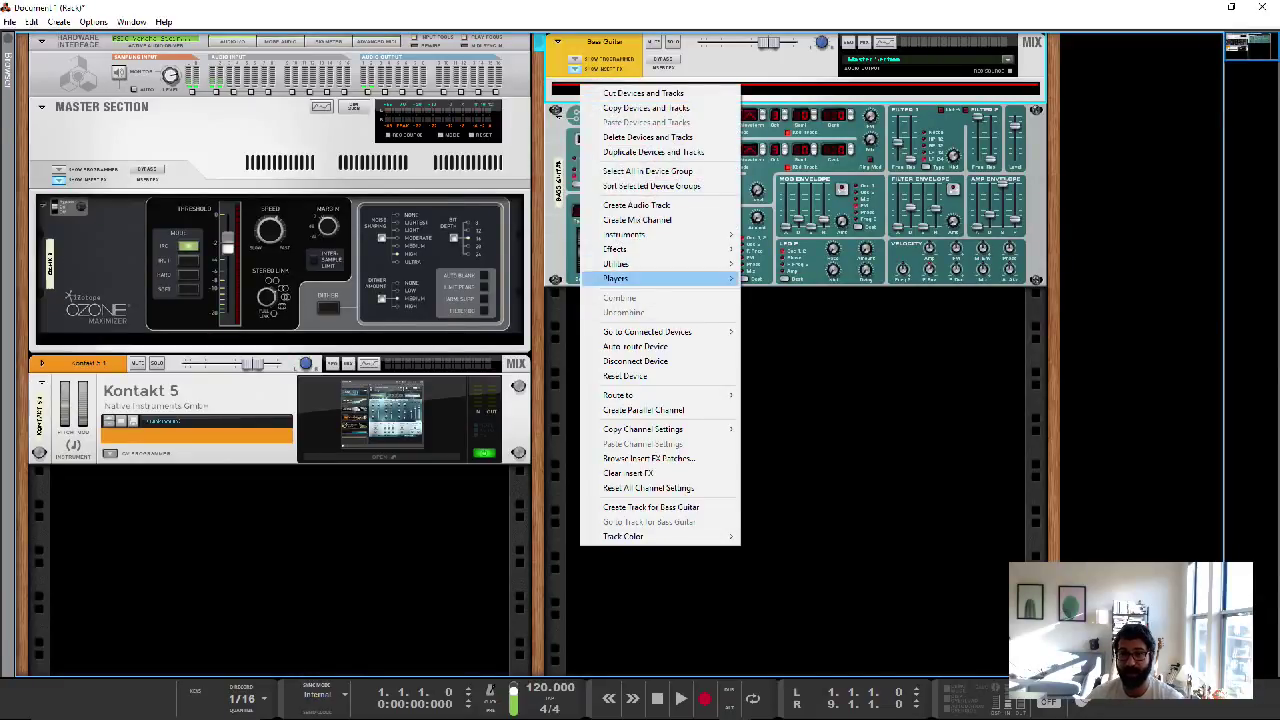
mouse_move(640, 249)
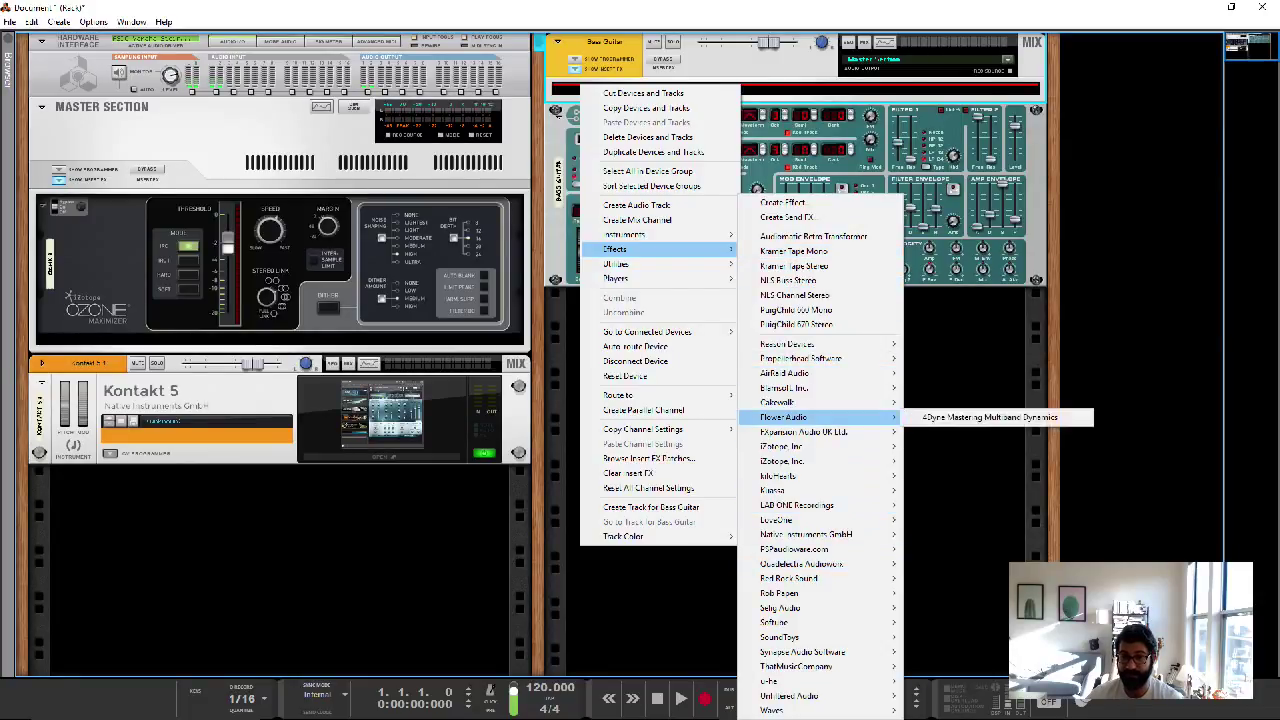
mouse_move(800, 344)
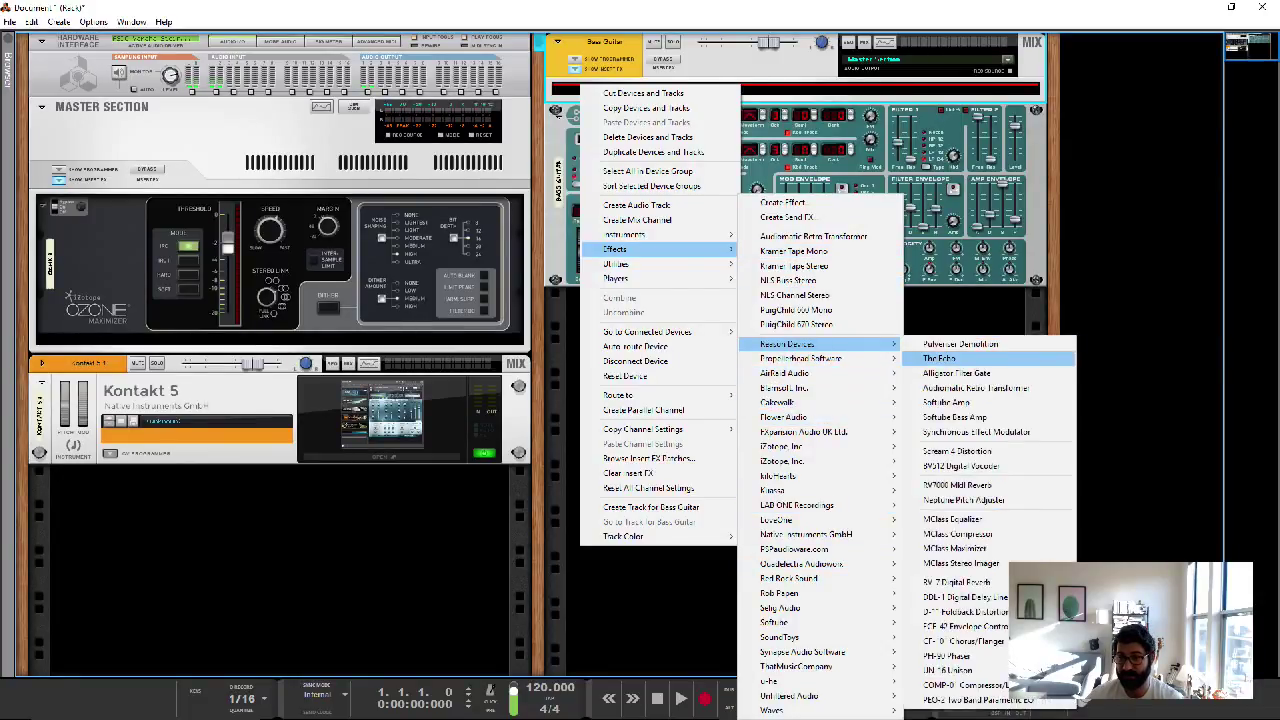
click(940, 358)
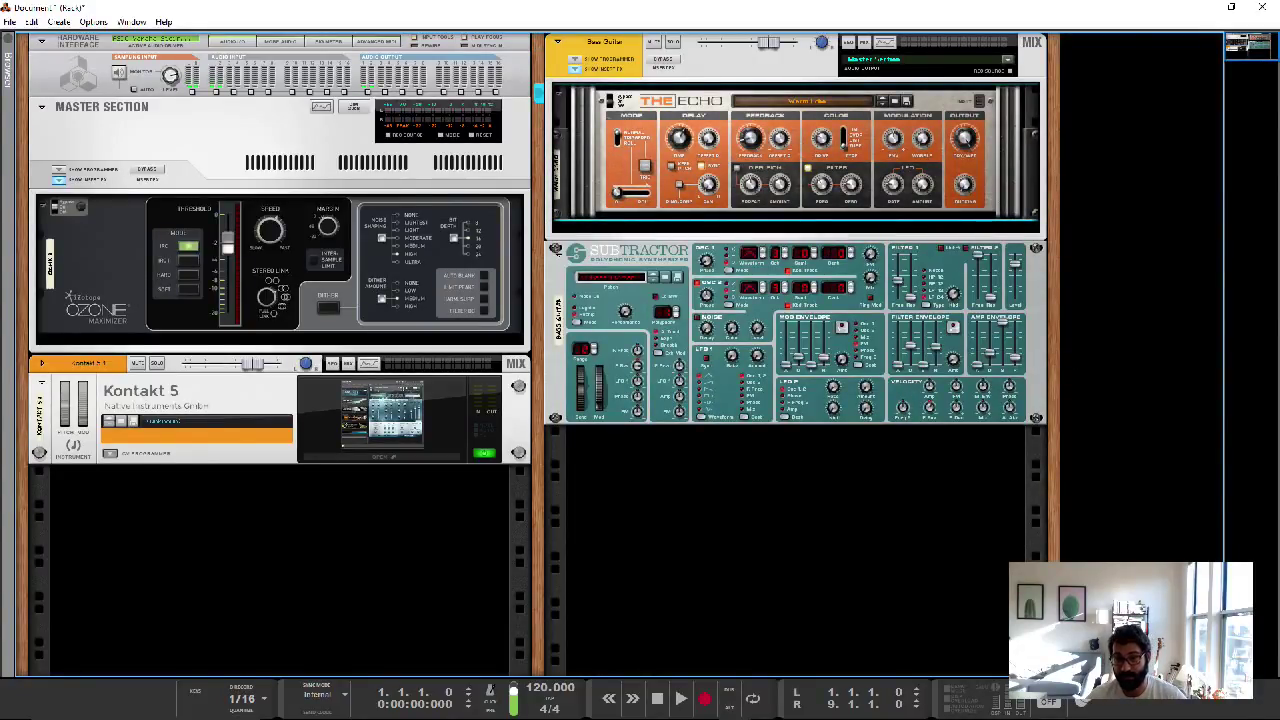
click(627, 252)
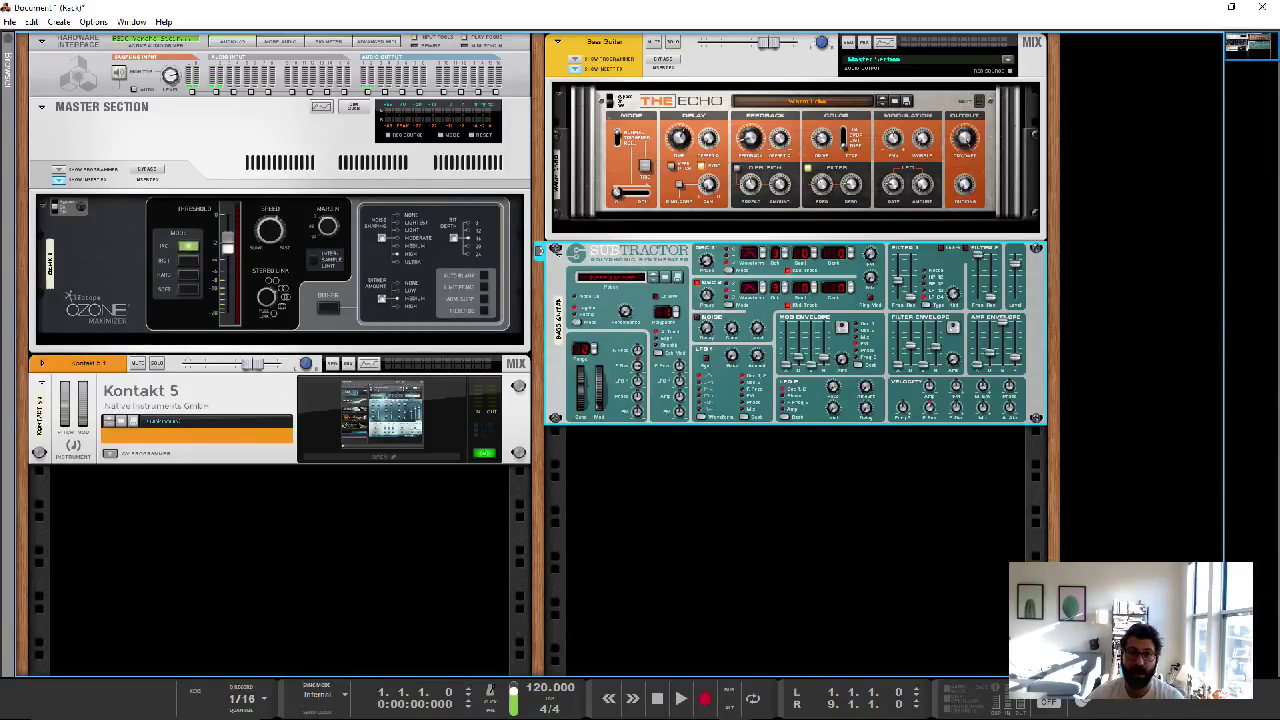
- Add a Scream 4 Distortion effect below The Echo in the same insert chain
right_click(670, 158)
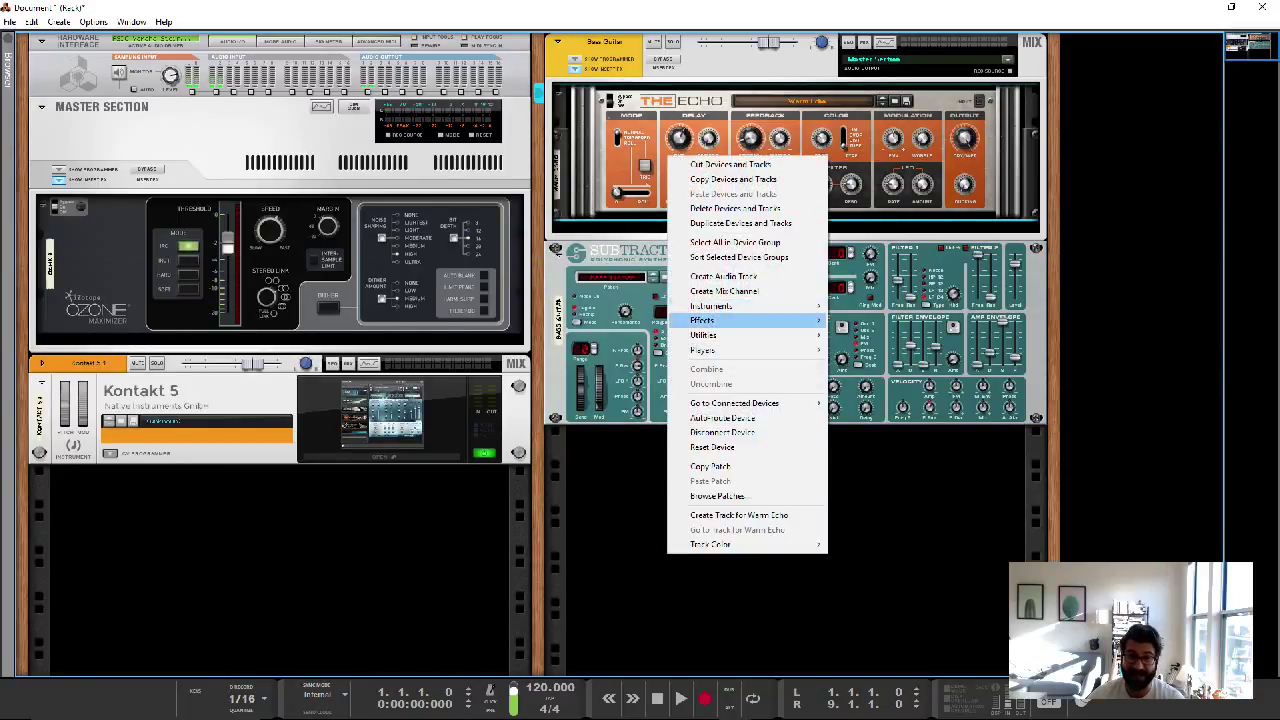
mouse_move(750, 320)
mouse_move(875, 344)
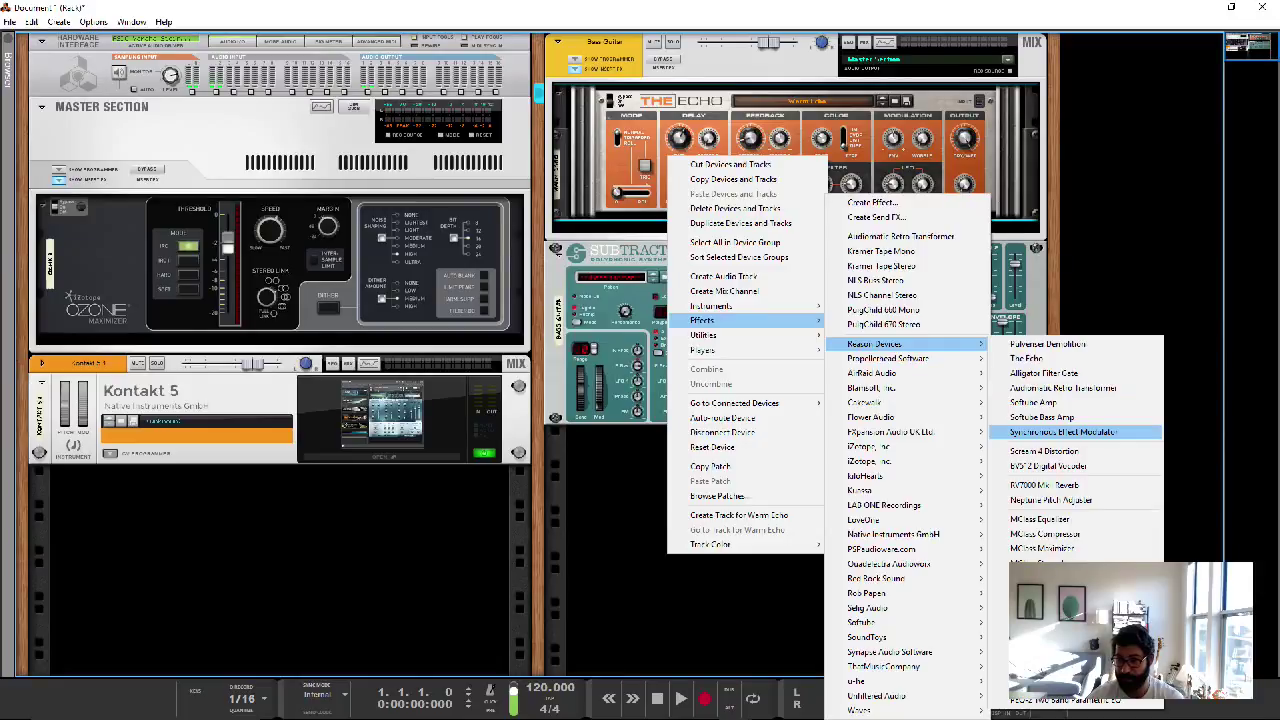
click(1045, 451)
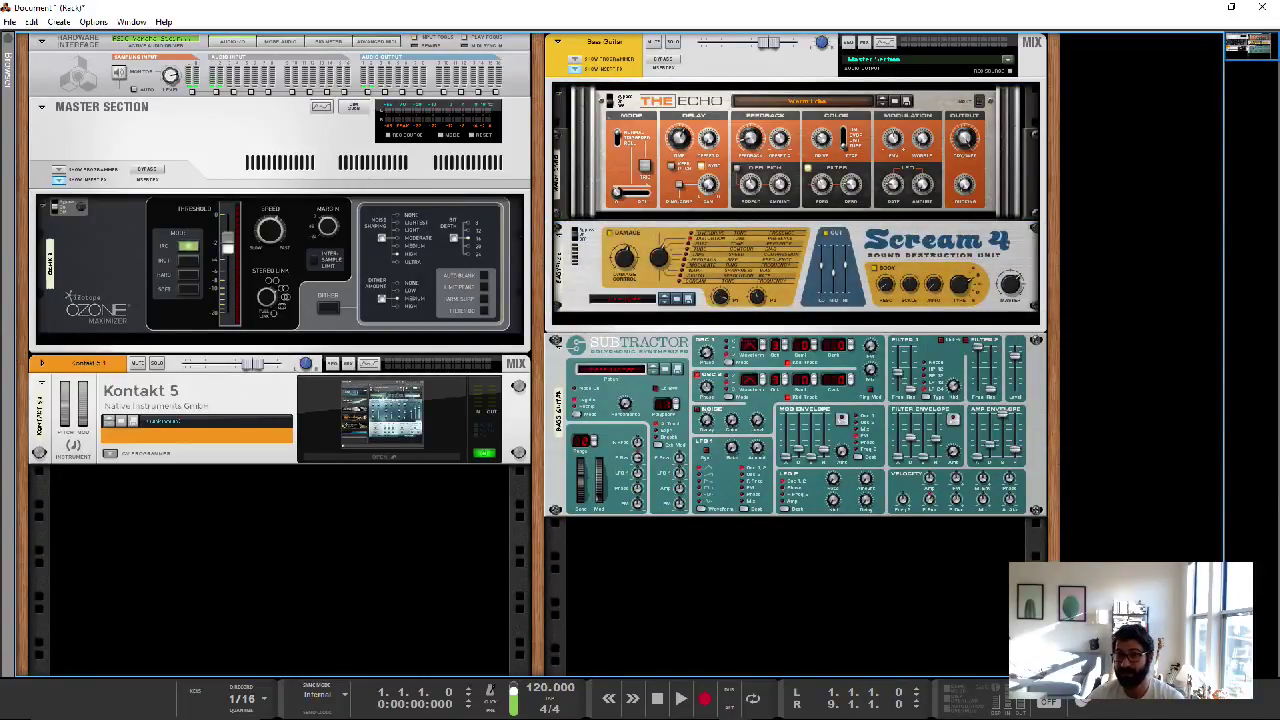
click(575, 150)
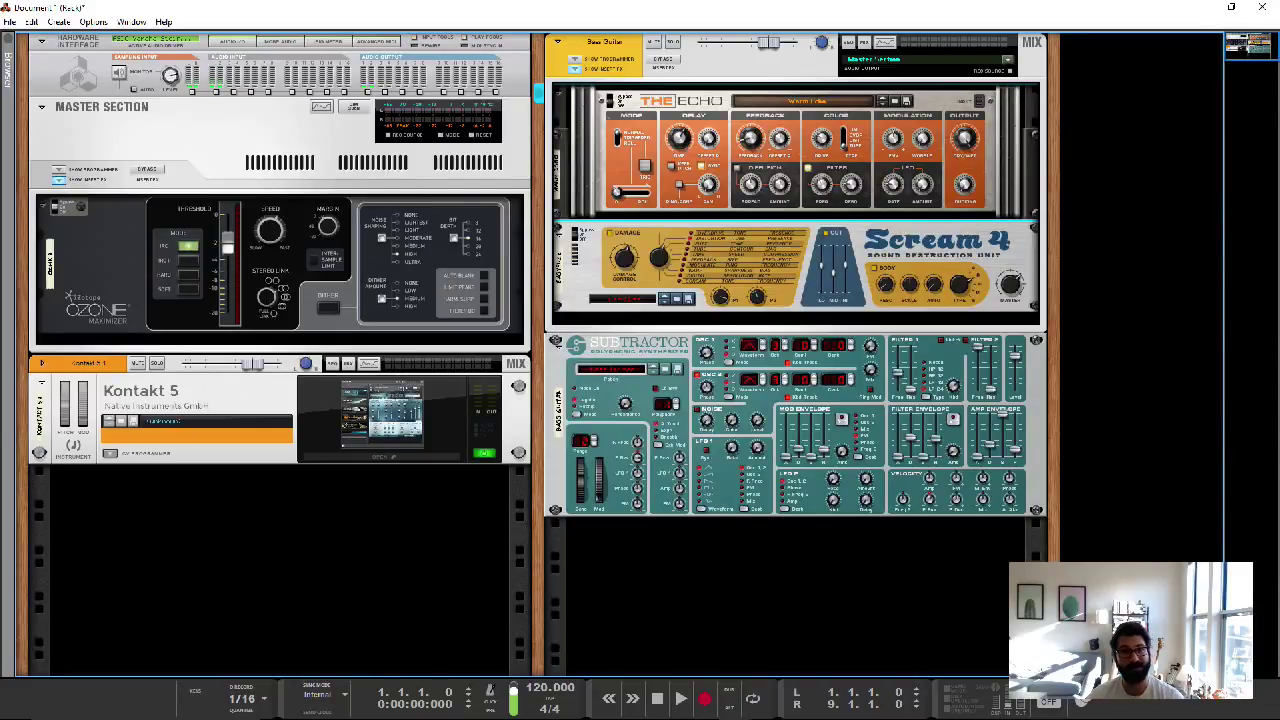
- Move Scream 4 above The Echo in the insert chain, and return it to its place below
click(538, 231)
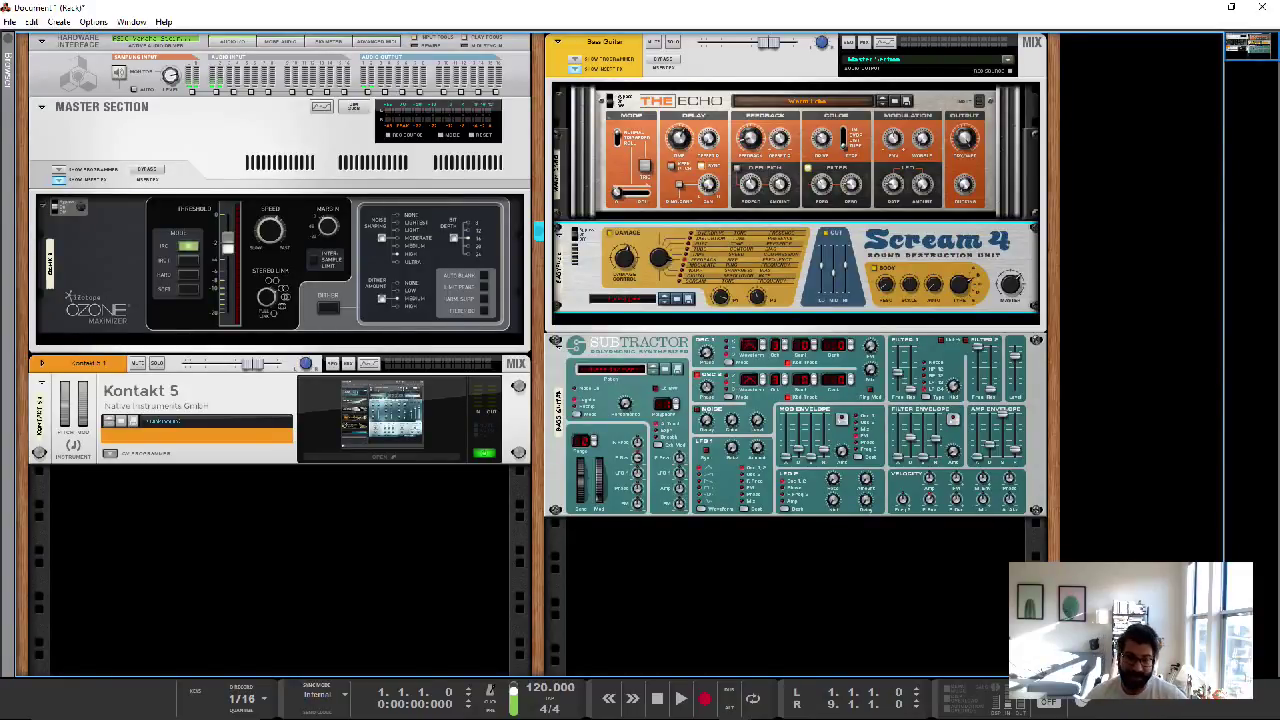
drag(794, 266, 808, 98)
drag(538, 92, 538, 92)
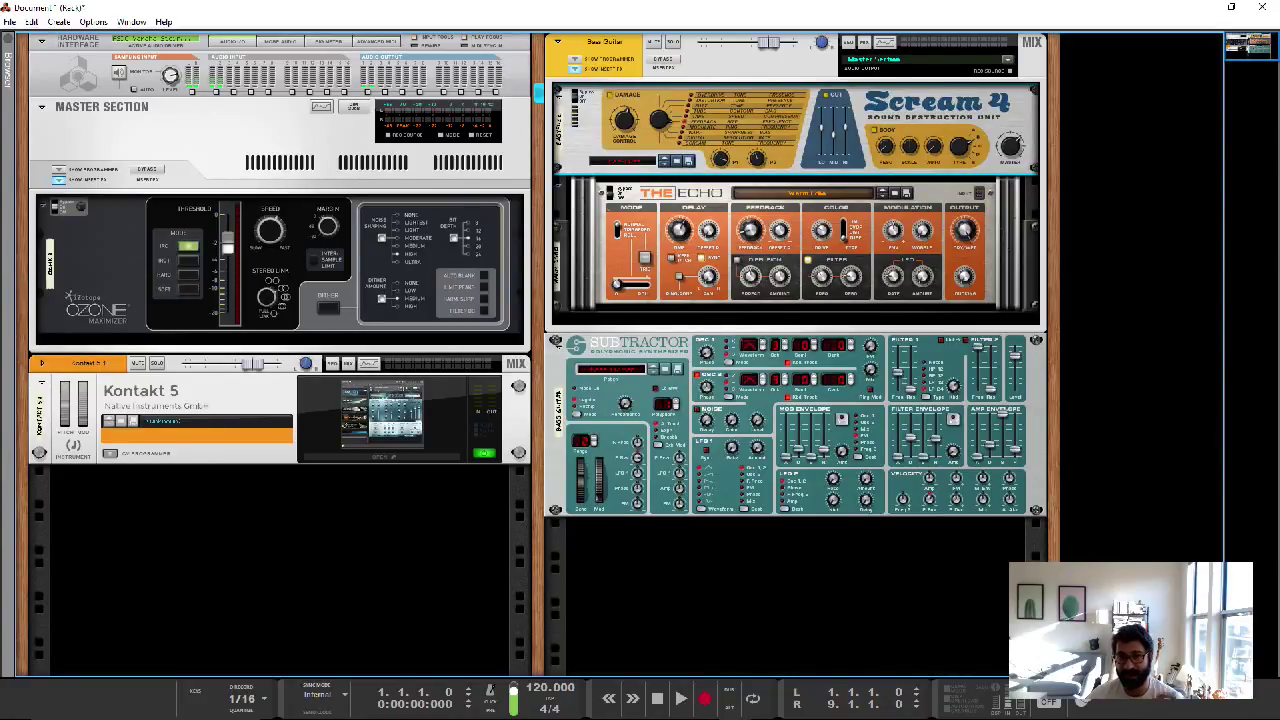
drag(795, 129, 791, 306)
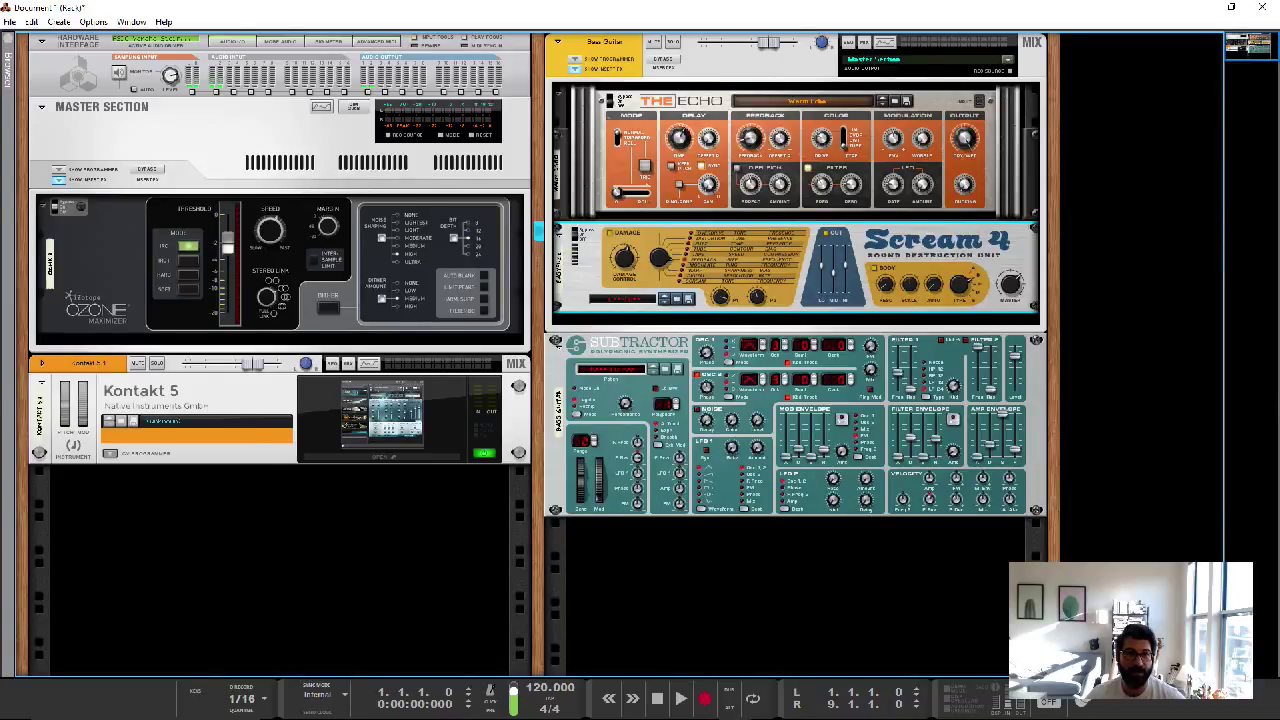
- Add a Softube Amp from the browser's effects below Scream 4 and load its British Clean 2 patch
key(F3)
click(32, 138)
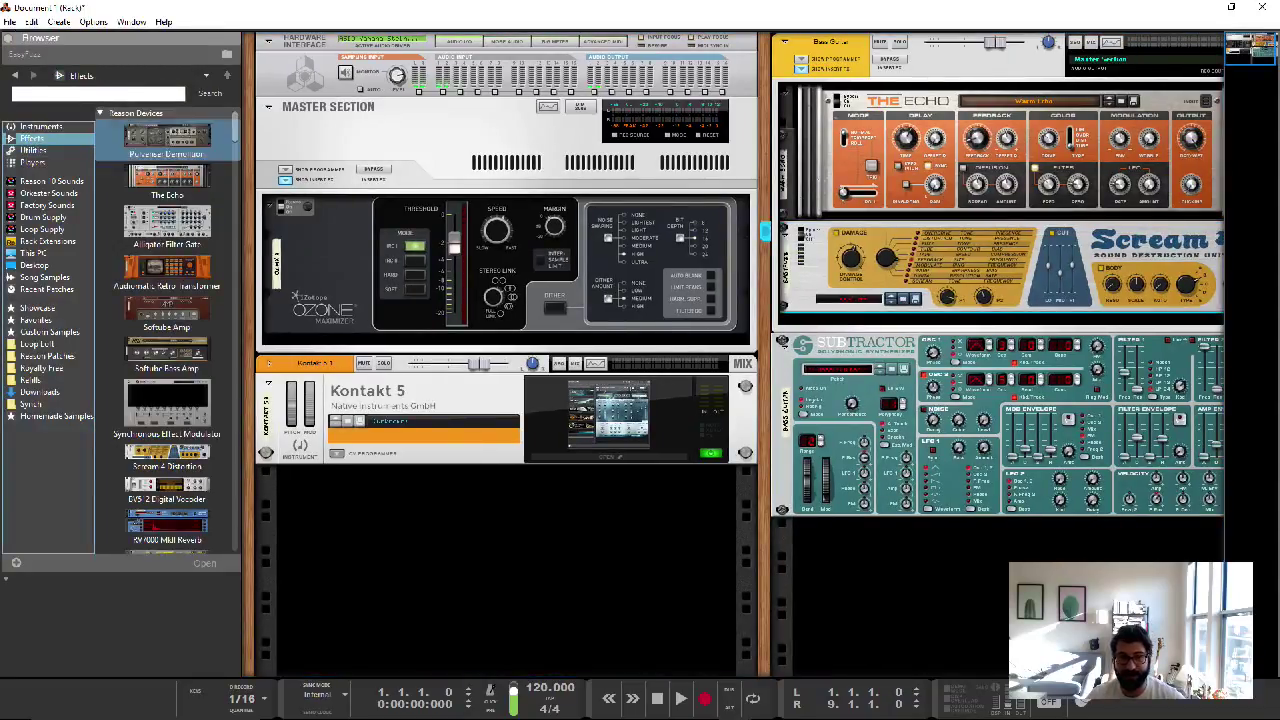
click(167, 358)
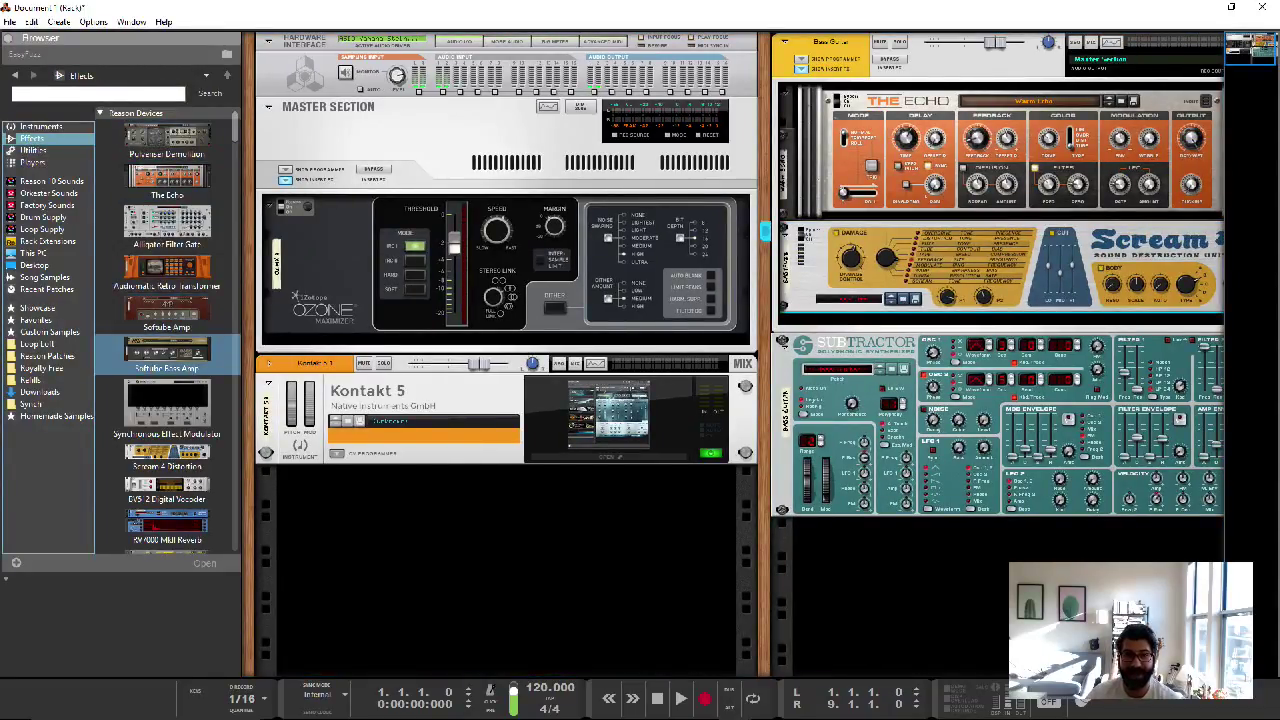
drag(167, 313, 1020, 313)
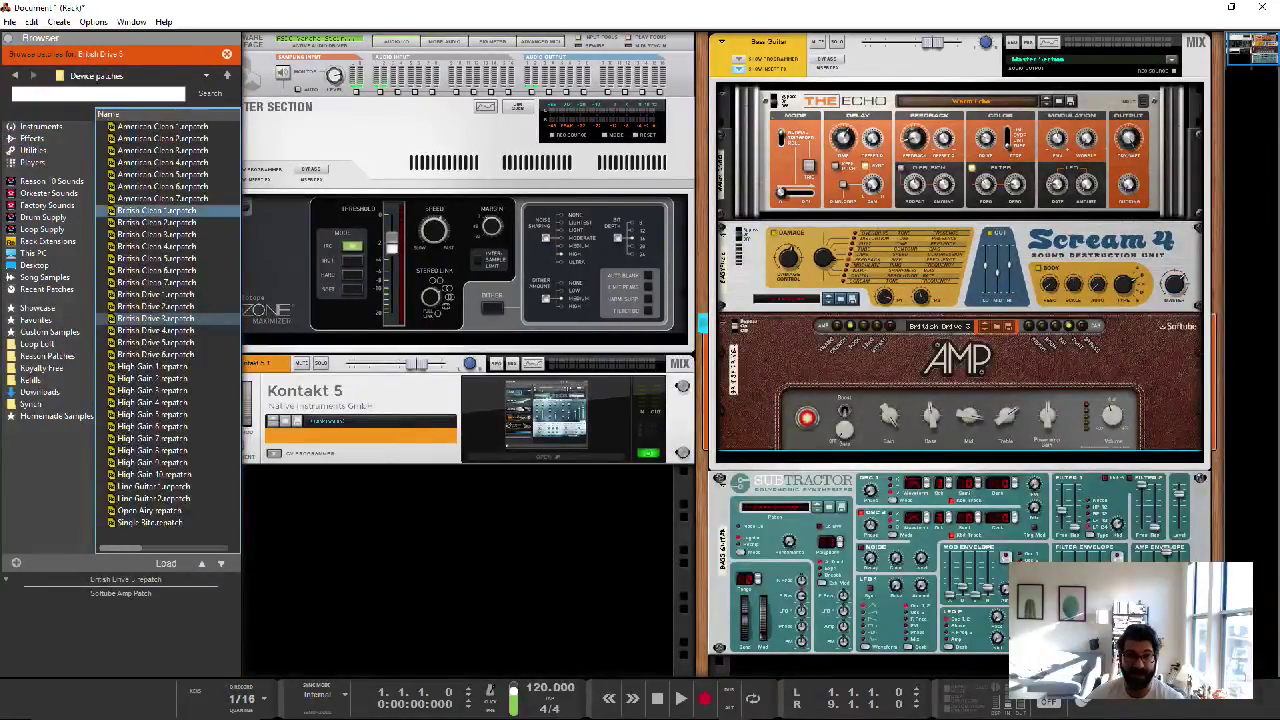
click(155, 222)
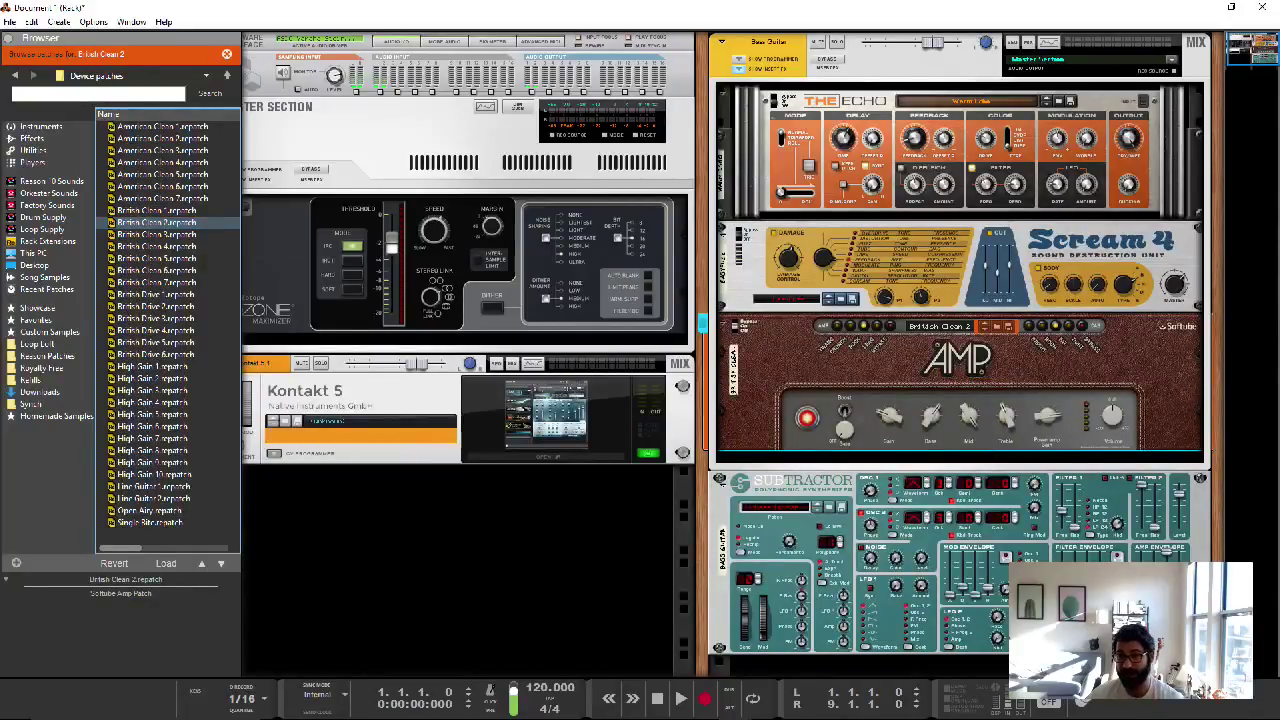
- Browse the SubTractor's patches, then create a new favorites list in the browser and remove it
click(705, 482)
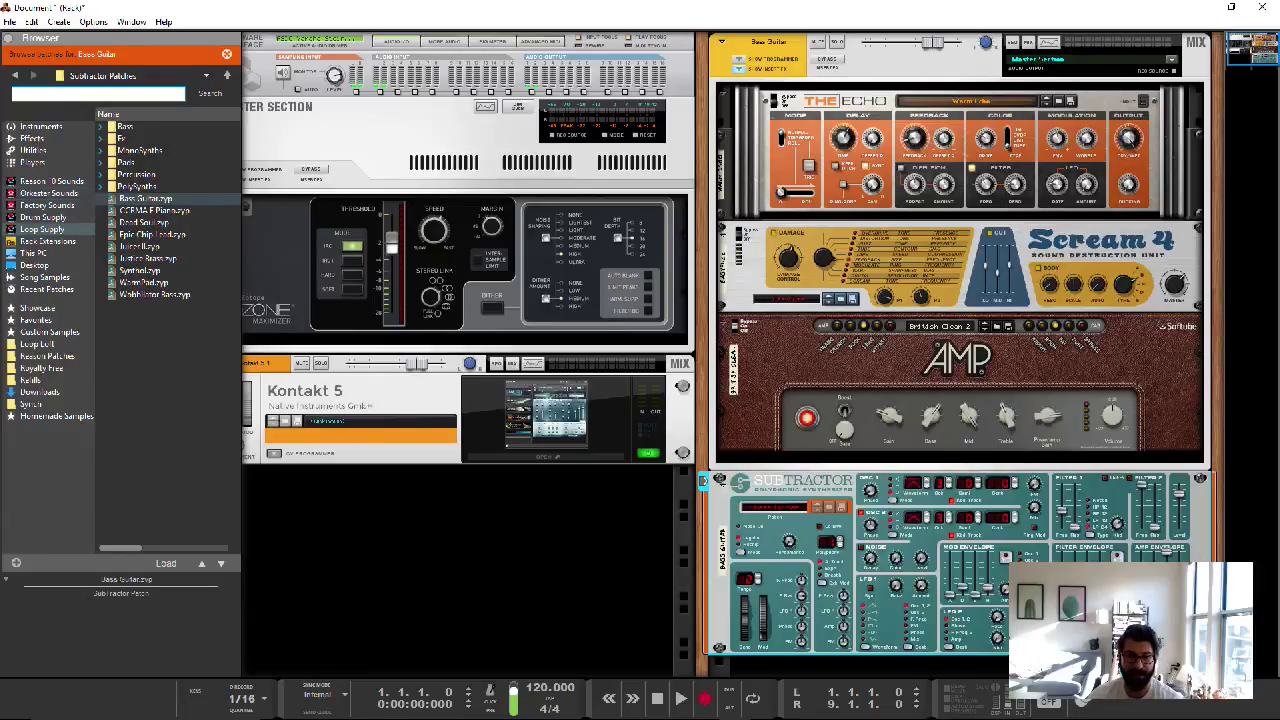
click(16, 562)
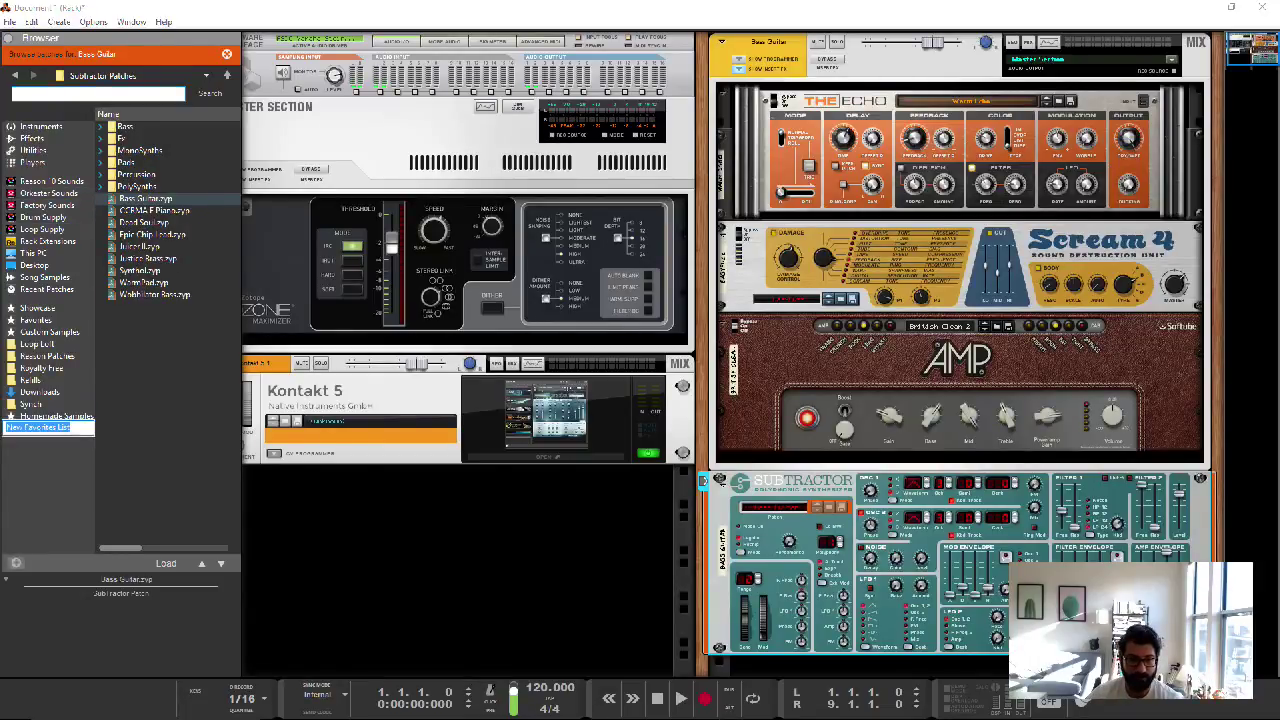
key(Return)
key(Delete)
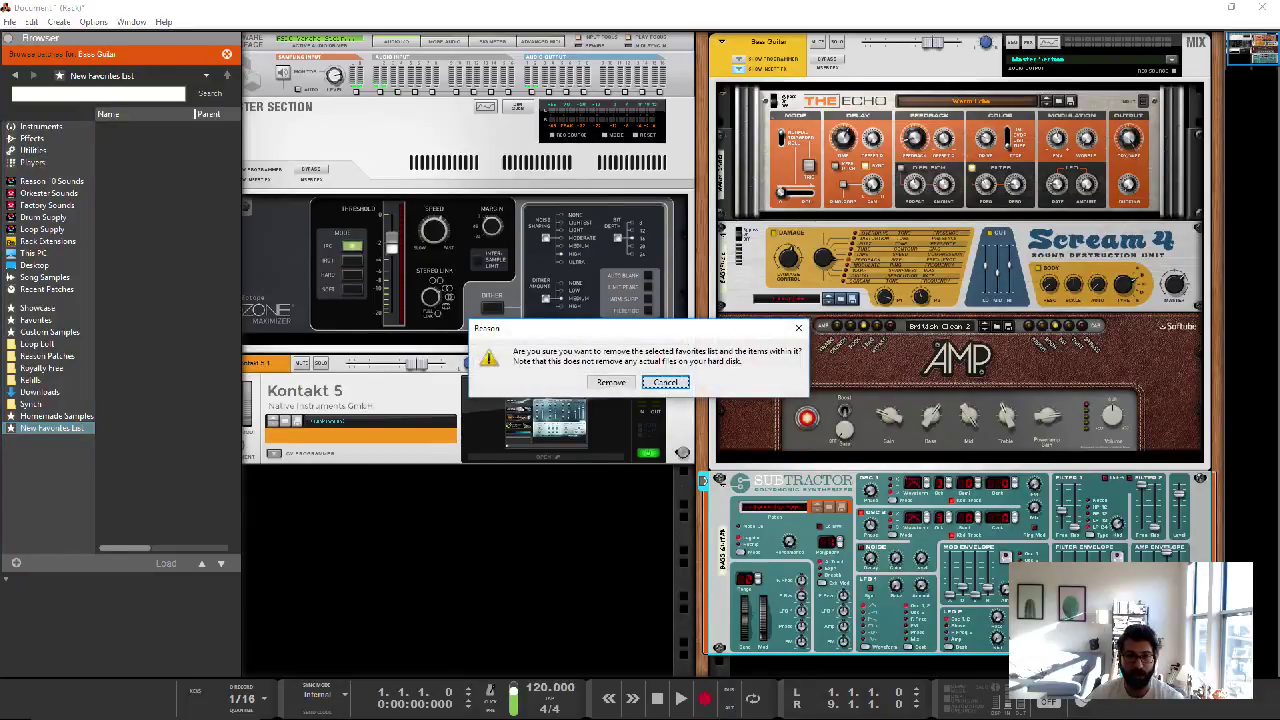
click(611, 382)
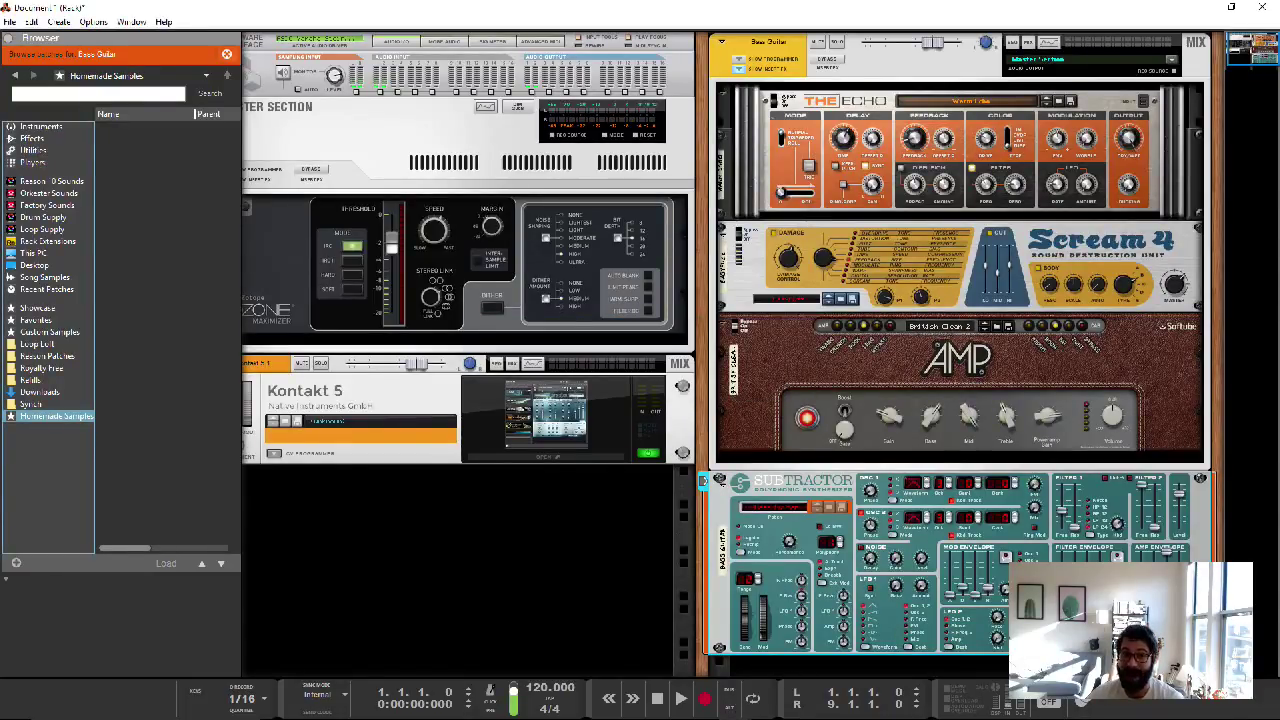
- Hide the browser, flip the rack to examine the cable routing on the back, and return to the front
key(F3)
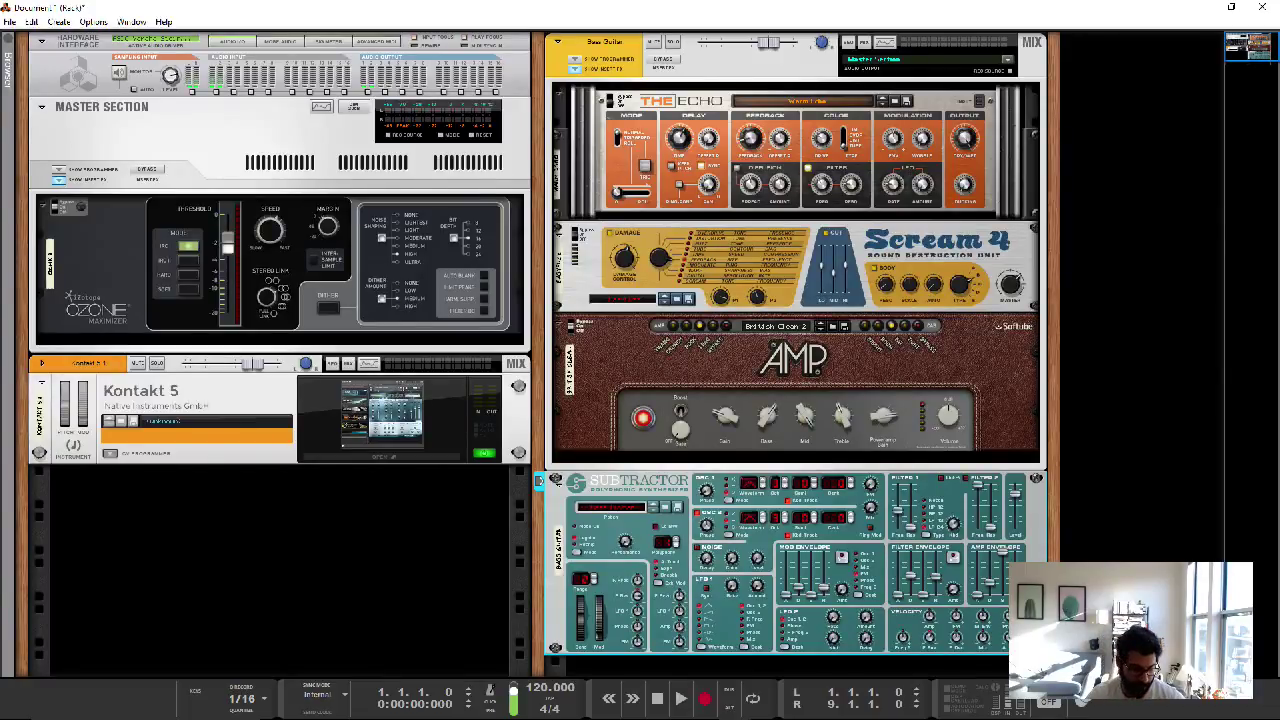
key(Tab)
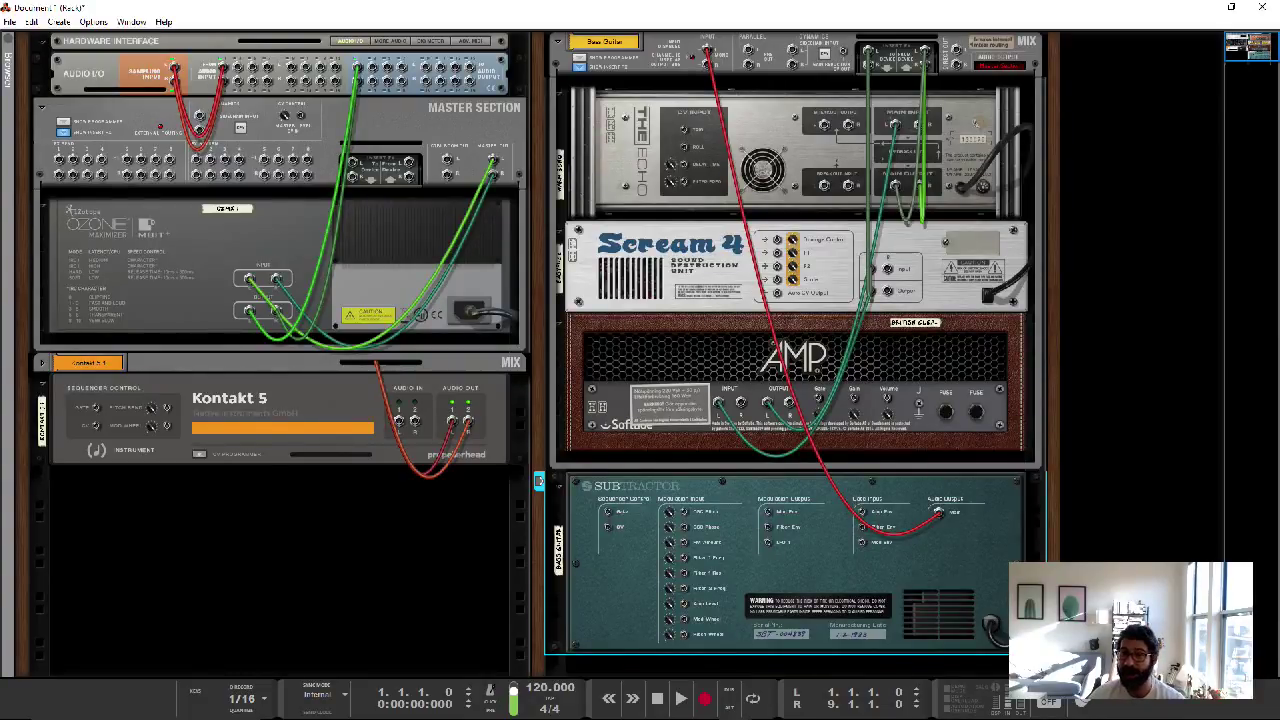
drag(824, 124, 764, 171)
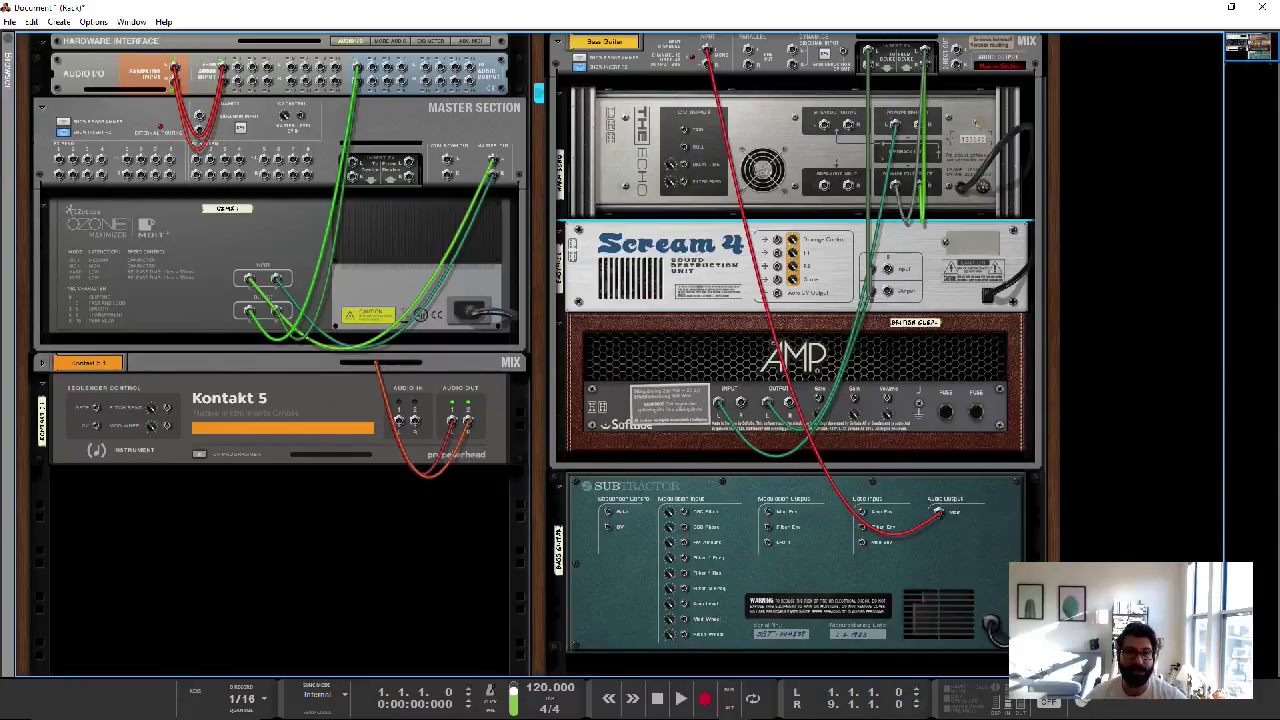
key(Tab)
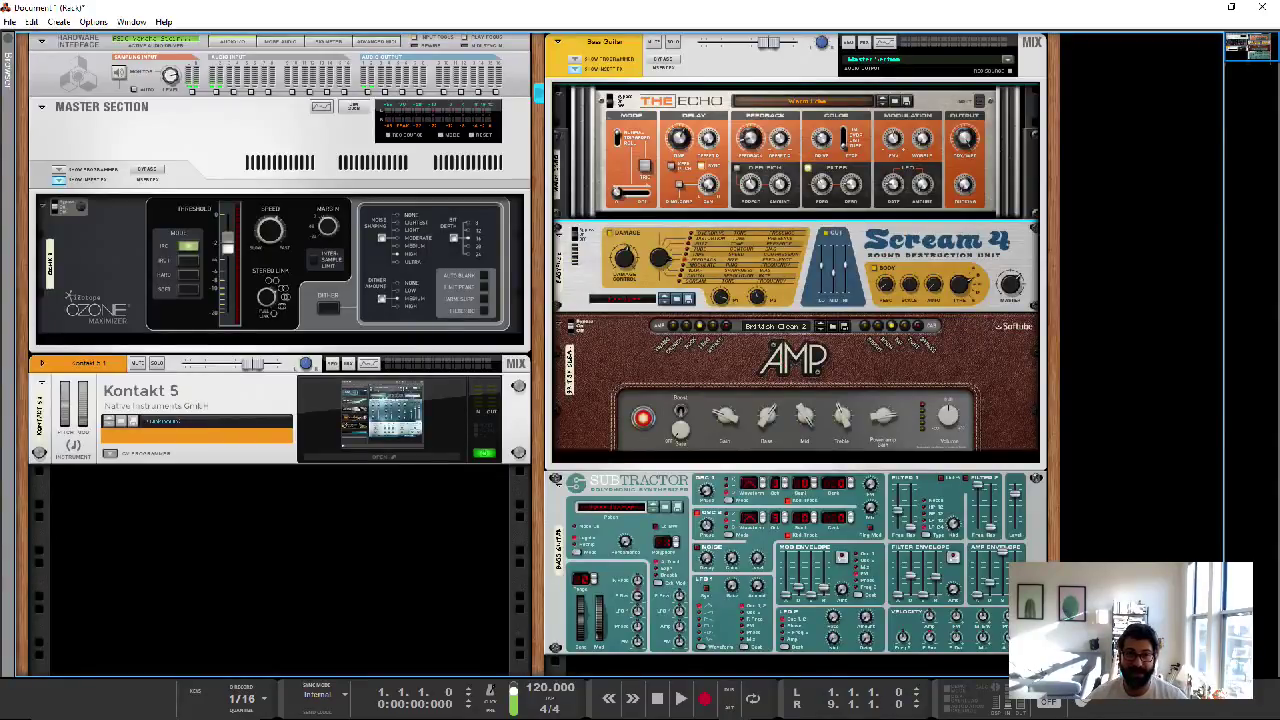
- Bring up the sequencer window in place of the rack and look over its browser, track list and arrangement area
click(740, 60)
key(Escape)
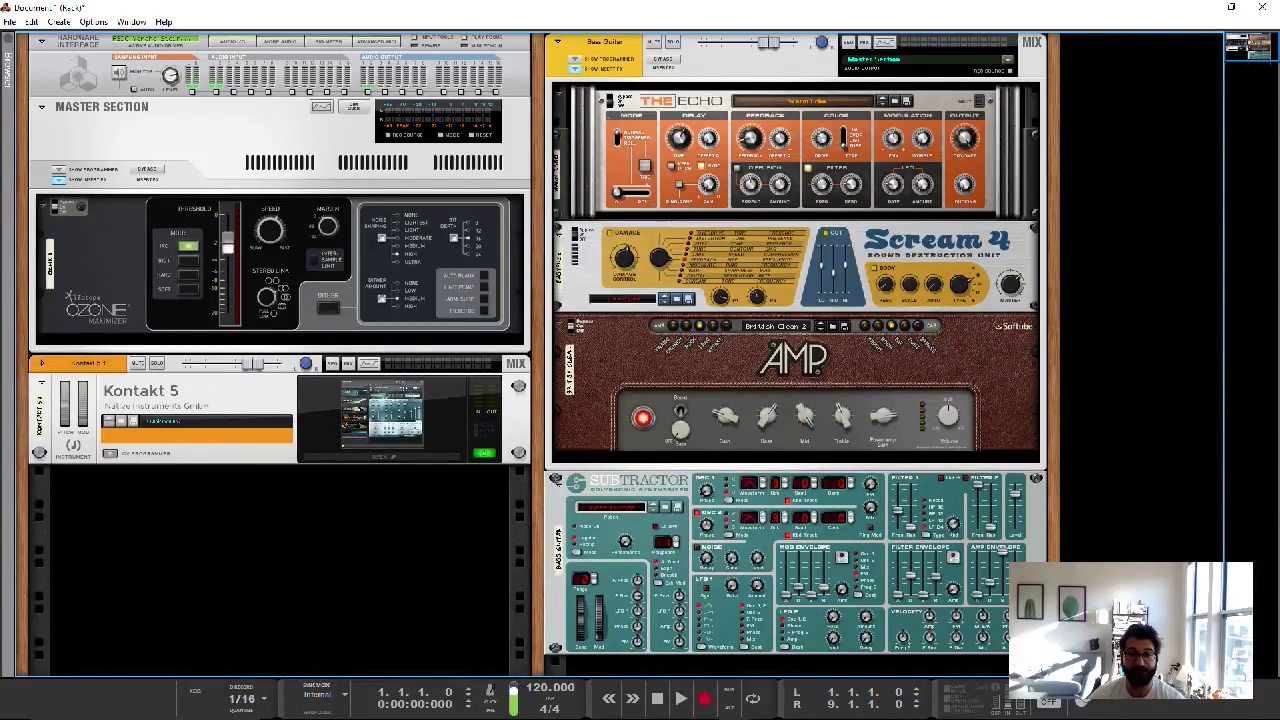
key(F7)
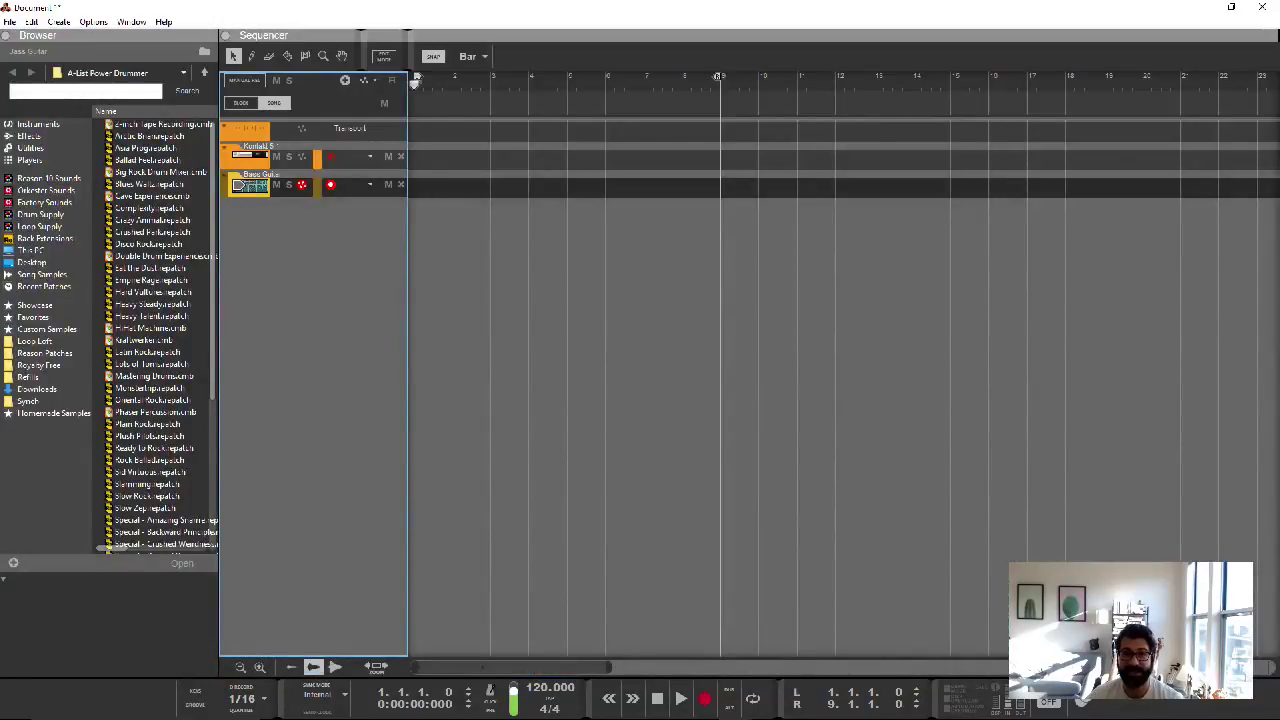
click(160, 172)
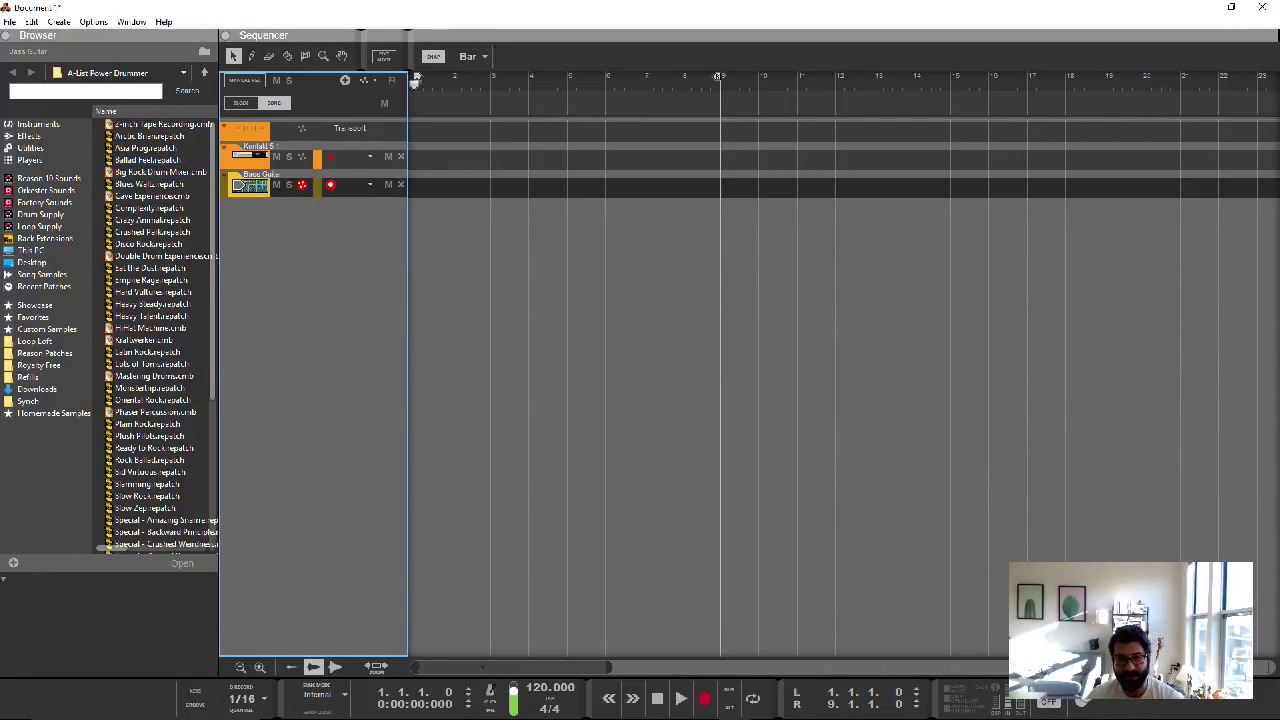
click(720, 400)
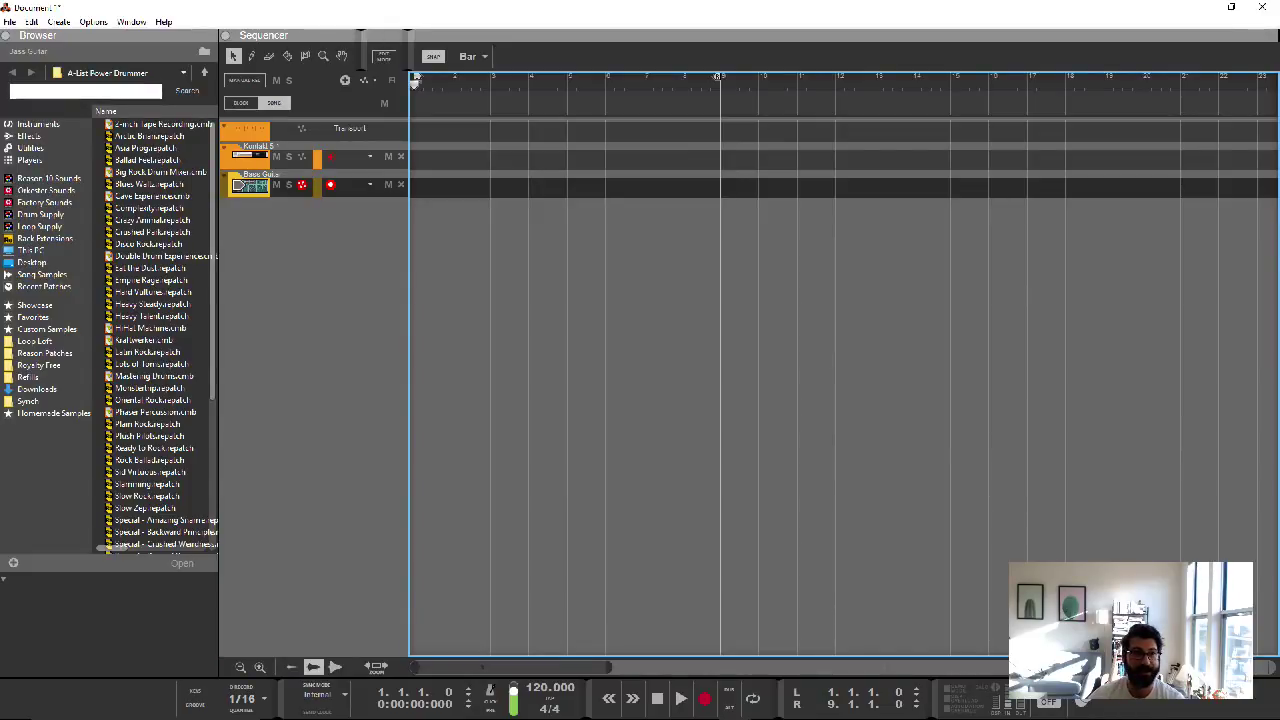
- Open the recent song "(Darling) Lay Your Head on Me.reason" and view its mixer followed by its sequencer
click(9, 21)
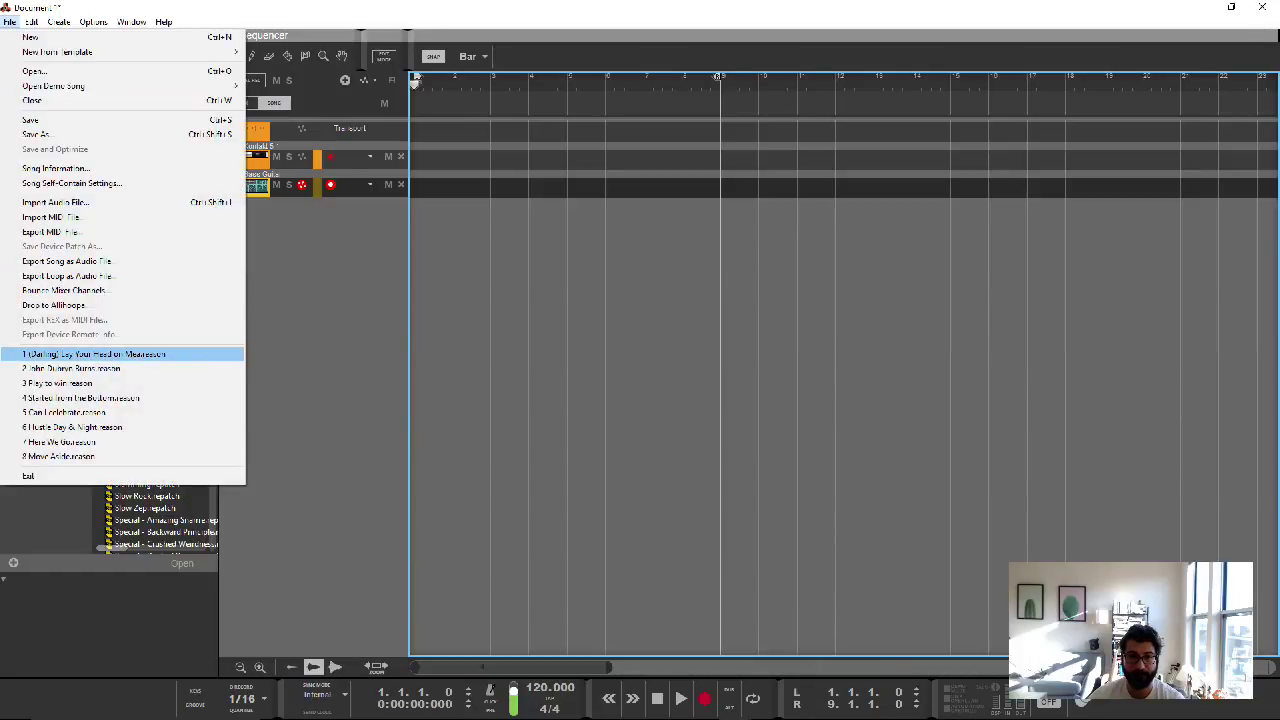
click(93, 354)
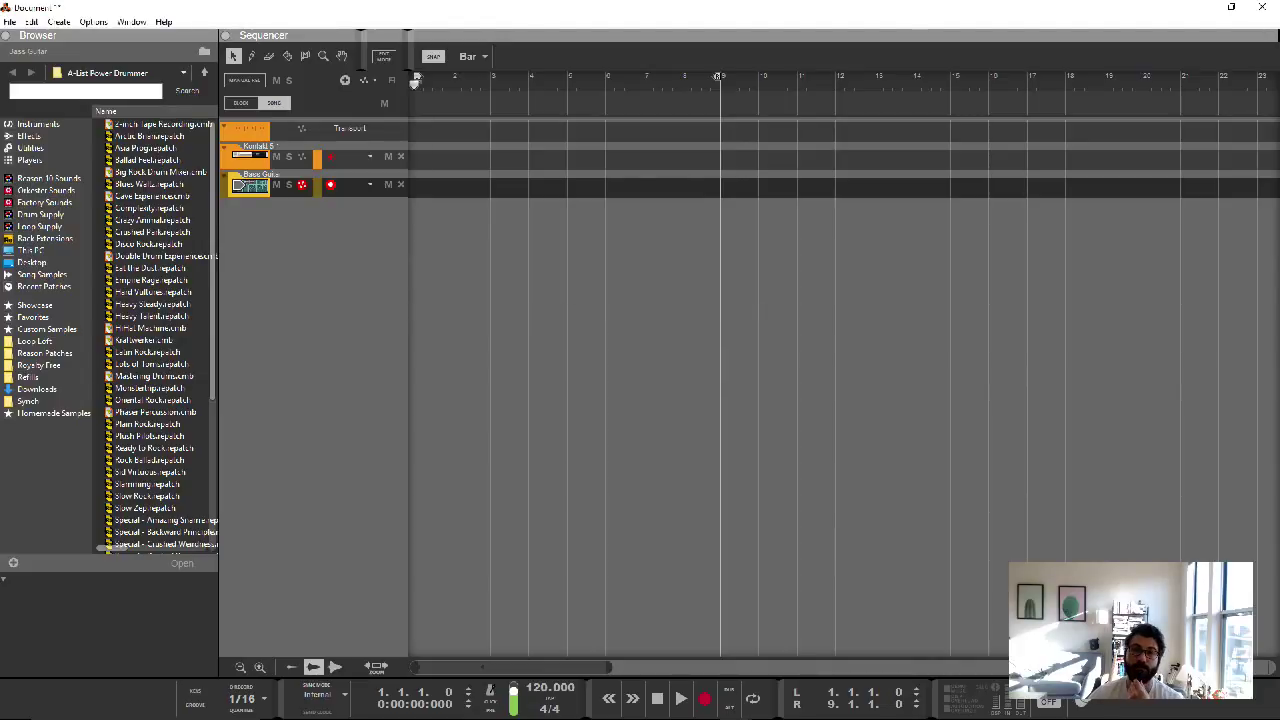
key(F5)
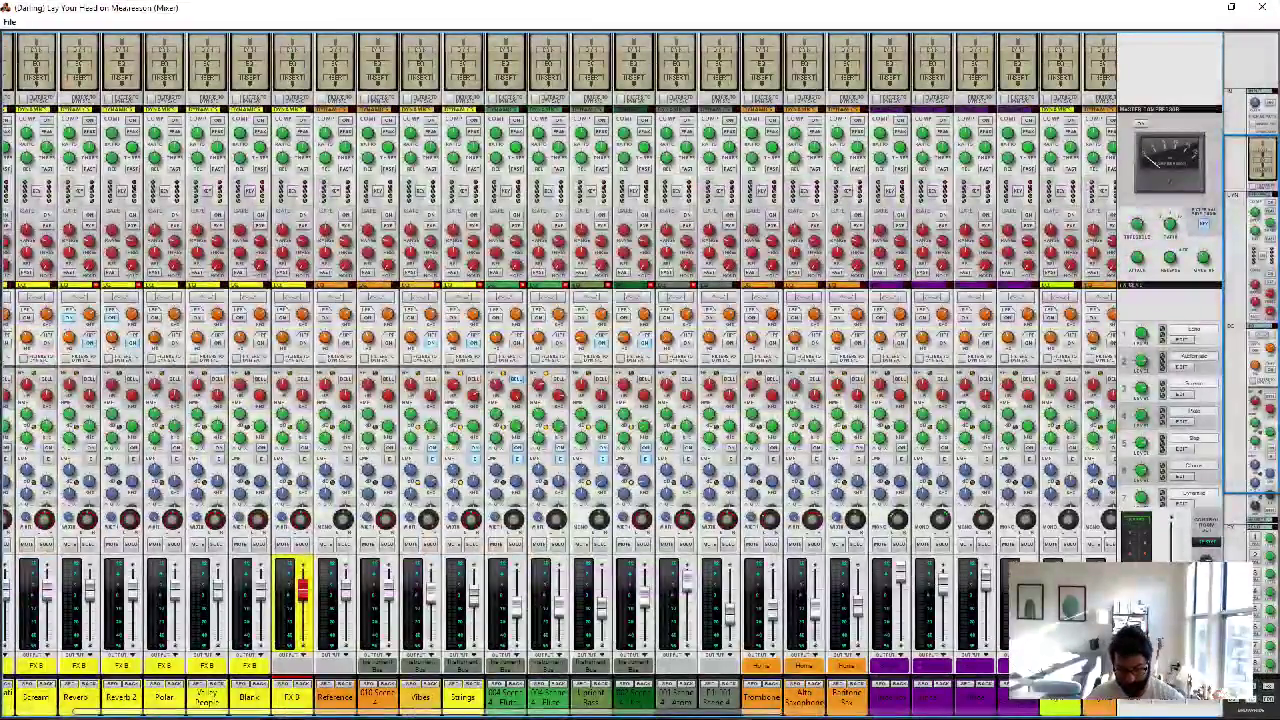
key(F7)
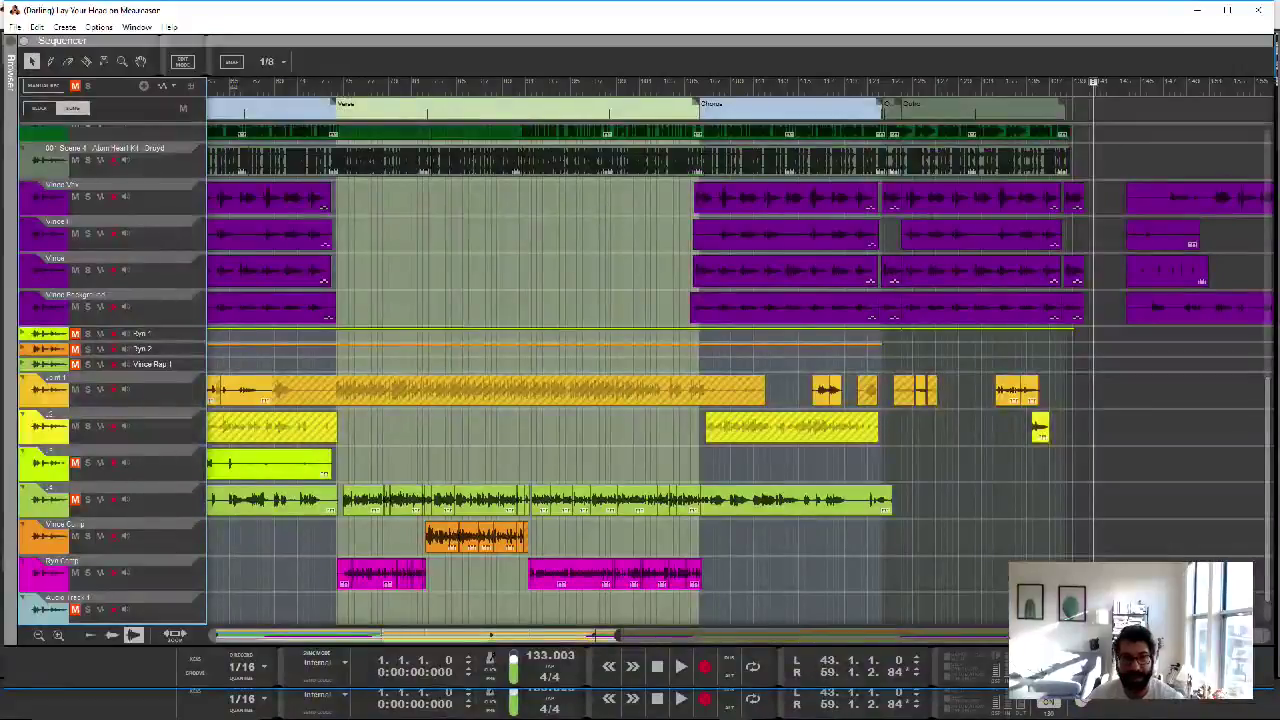
- Examine the song's arrangement from the Intro onward, including its full track list, color-coded clips, automation lanes and section blocks
scroll(740, 360, left, 4)
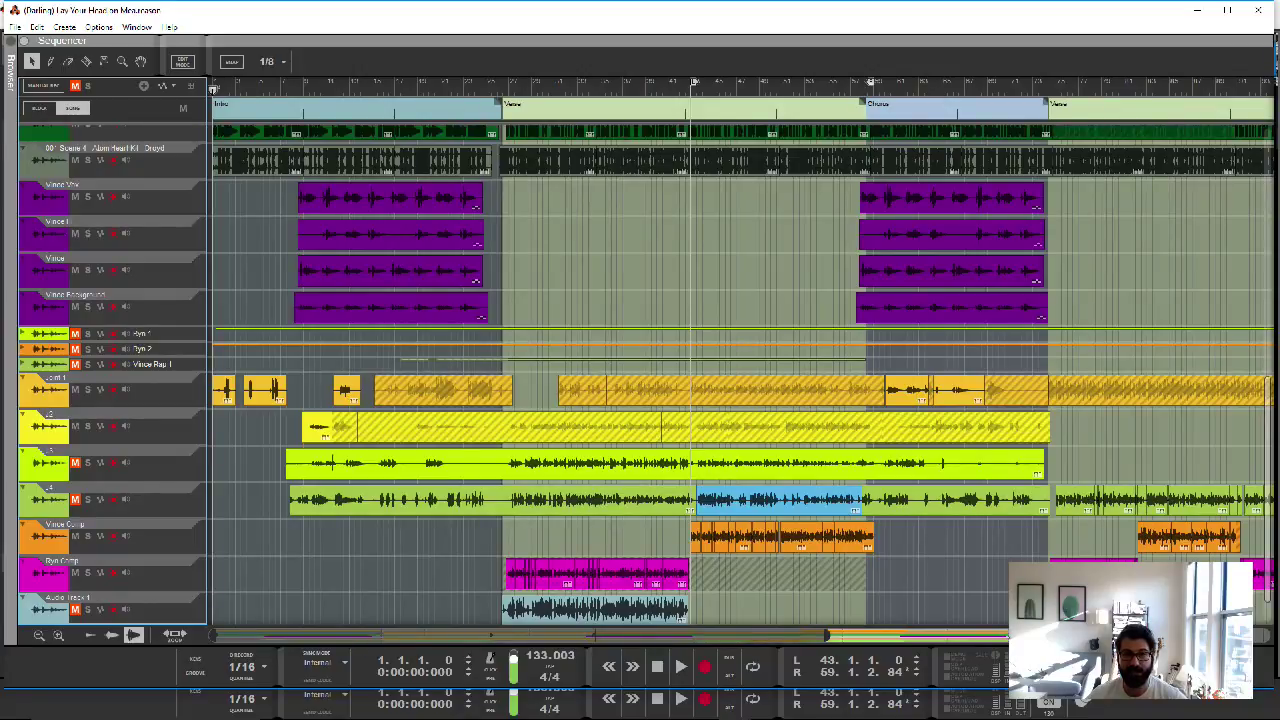
scroll(740, 375, down, 1)
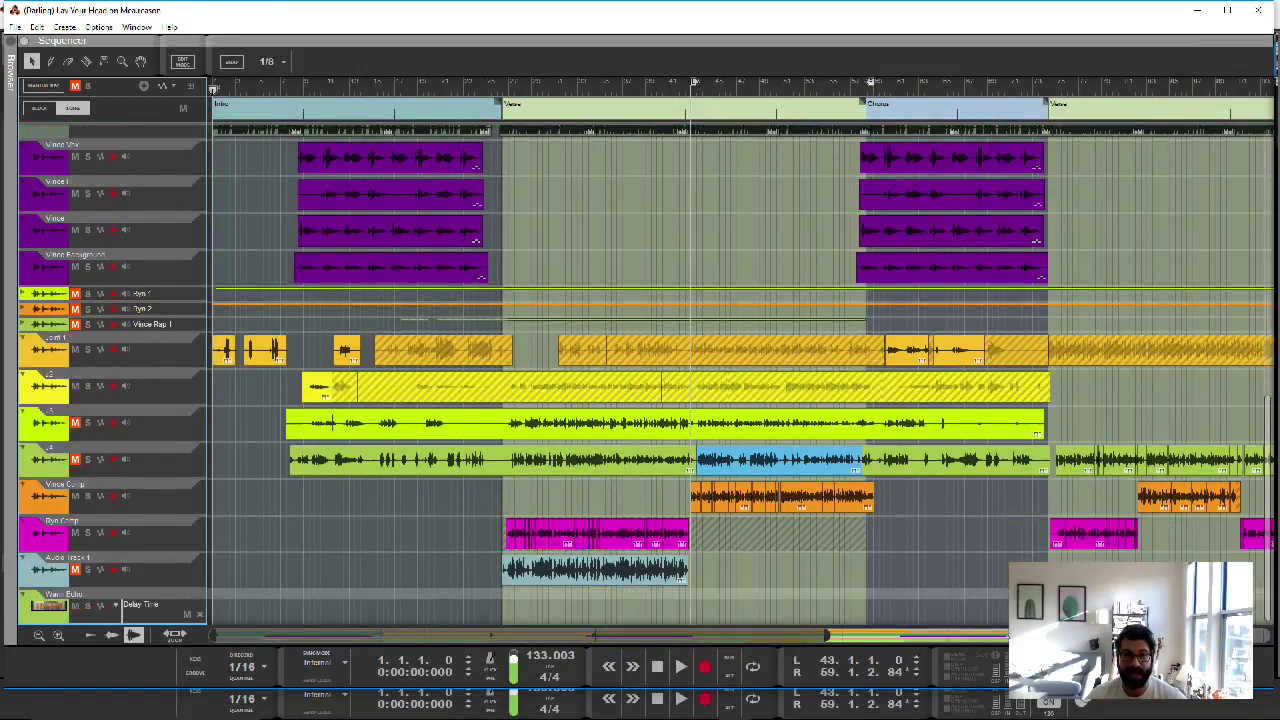
scroll(740, 375, up, 12)
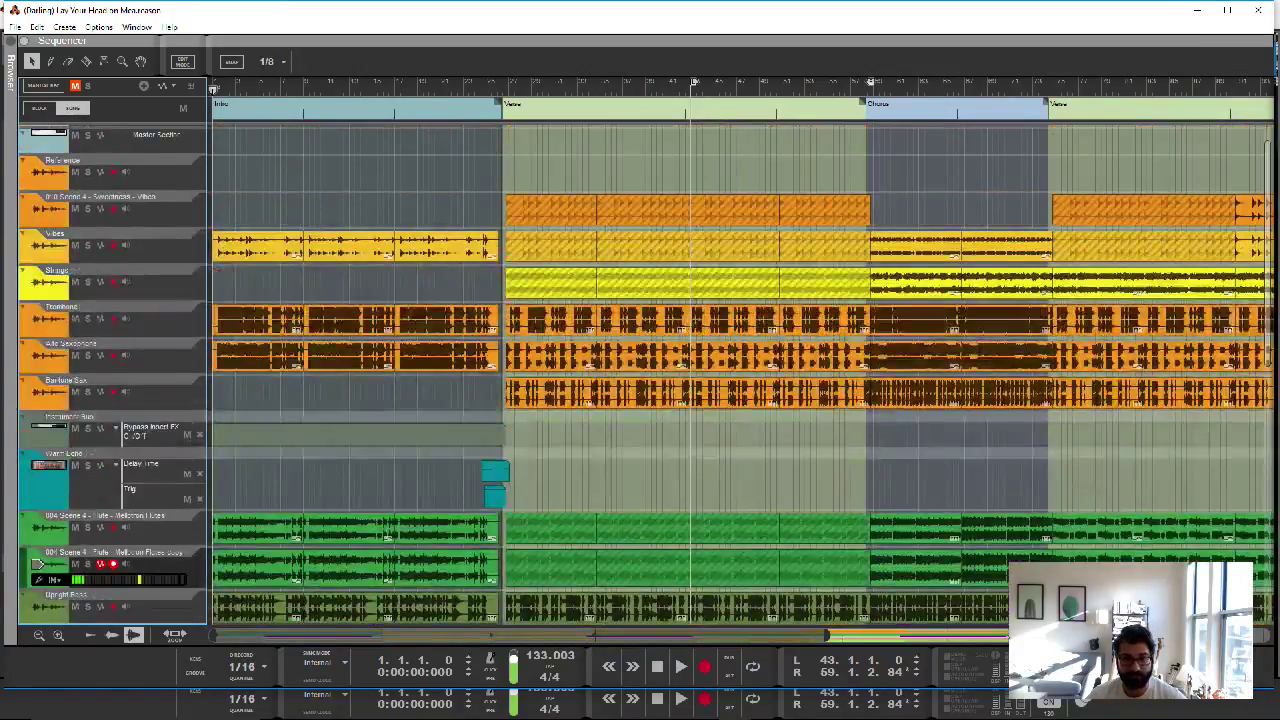
scroll(646, 376, down, 1)
scroll(646, 376, down, 5)
scroll(646, 376, down, 9)
scroll(646, 376, up, 6)
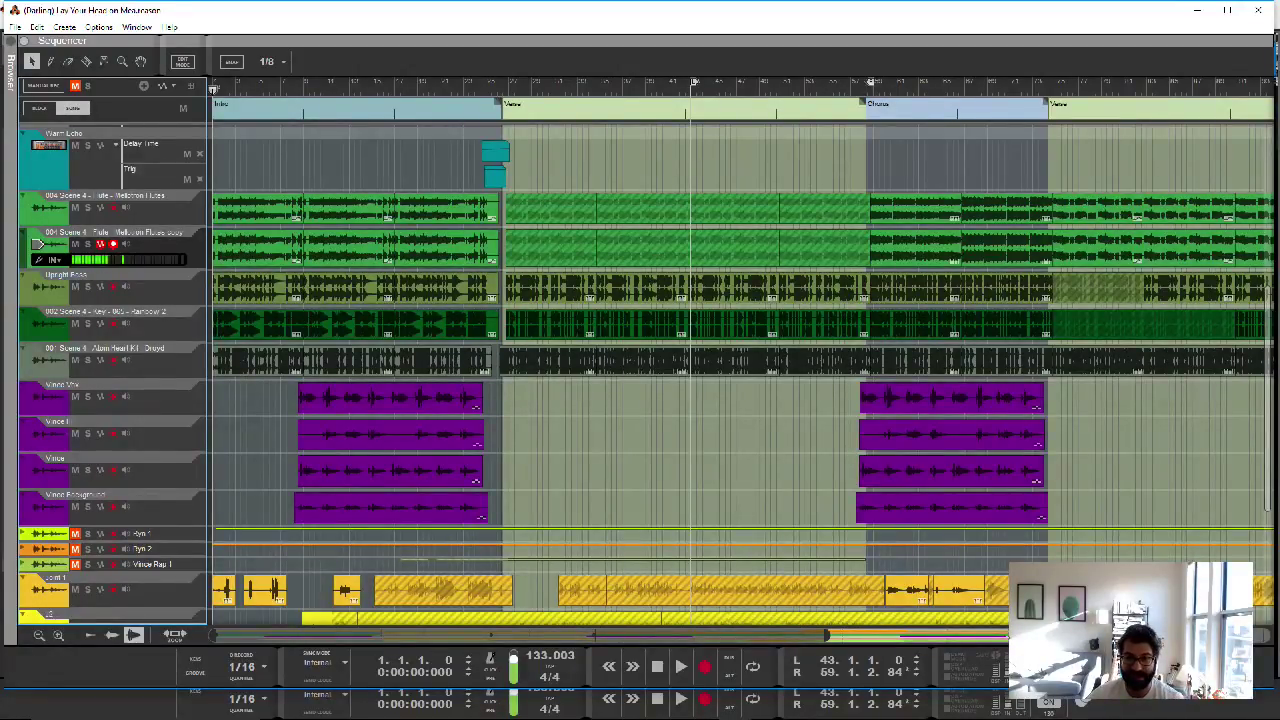
scroll(640, 376, up, 6)
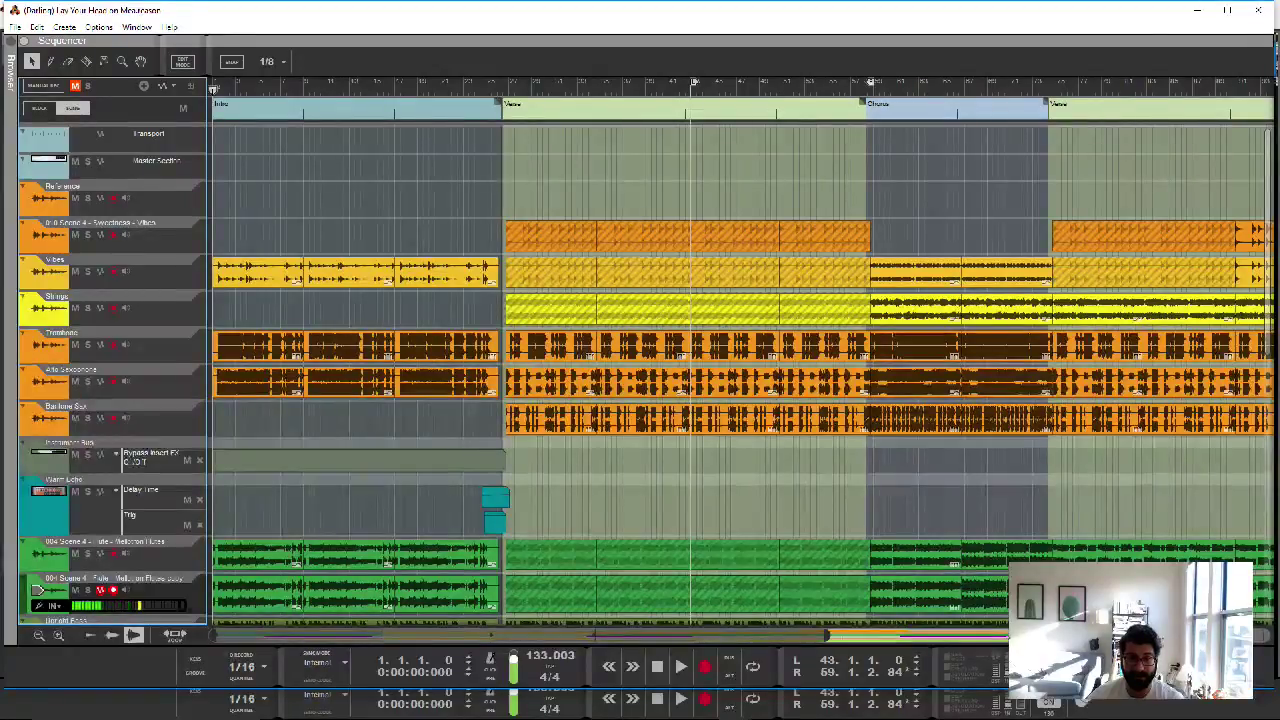
- Extend the last Intro clip on the Vibes track to the start of the Verse and shorten it back
click(494, 270)
drag(499, 271, 504, 271)
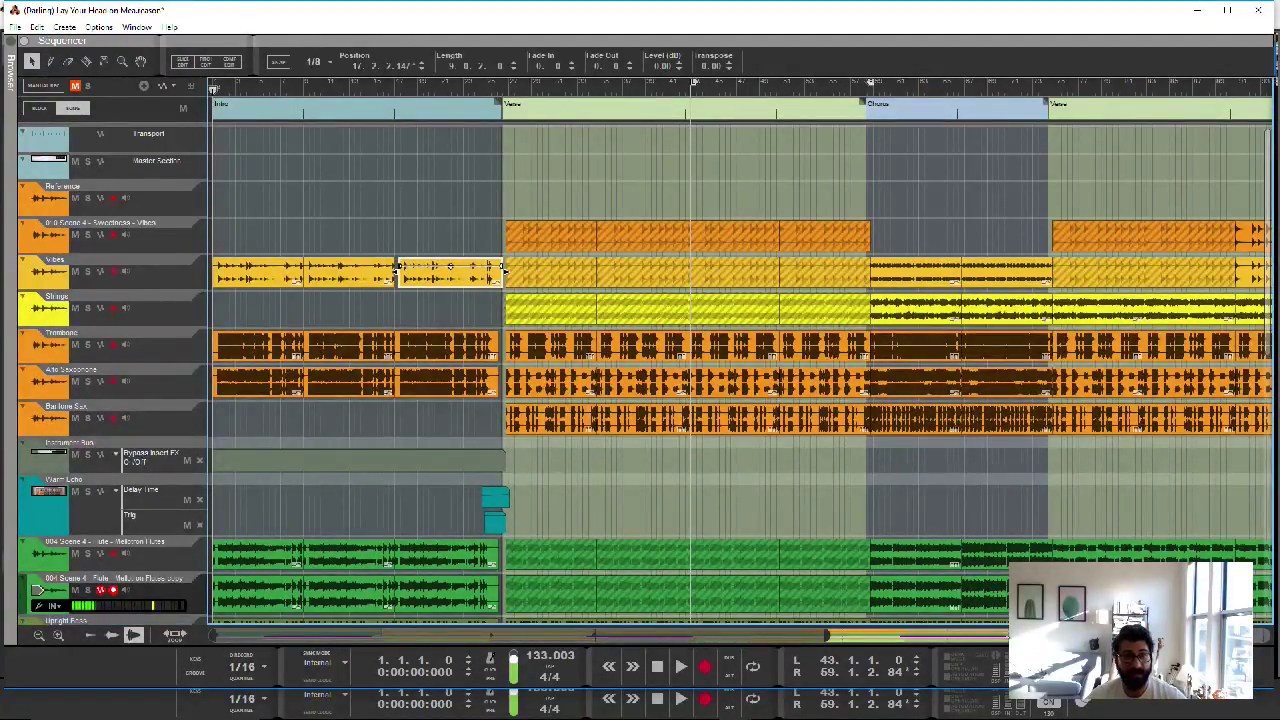
drag(504, 271, 497, 271)
- Draw a new clip with the Pencil tool in the Intro of the "010 Scene 4 - Sweetness - Vibes" track and undo it
key(w)
drag(326, 236, 461, 236)
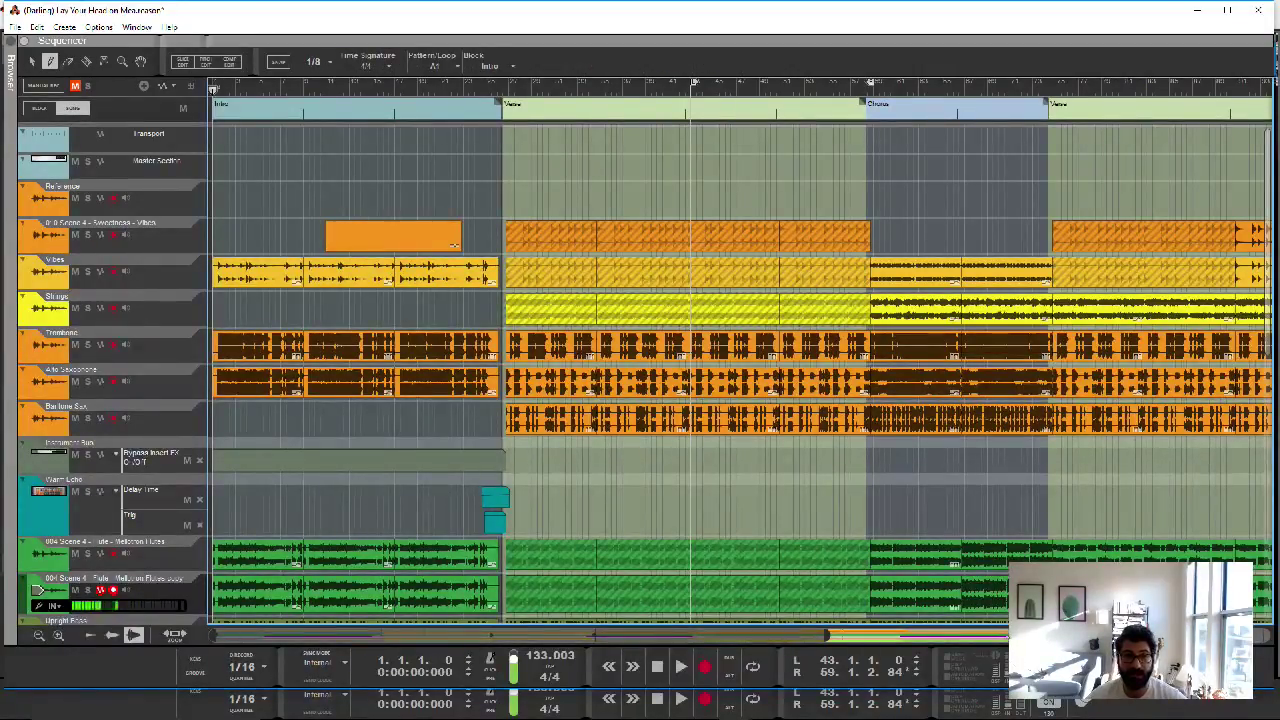
key(ctrl+z)
- Split the last Intro clip on the Vibes track with the Razor tool and mute its first segment
key(r)
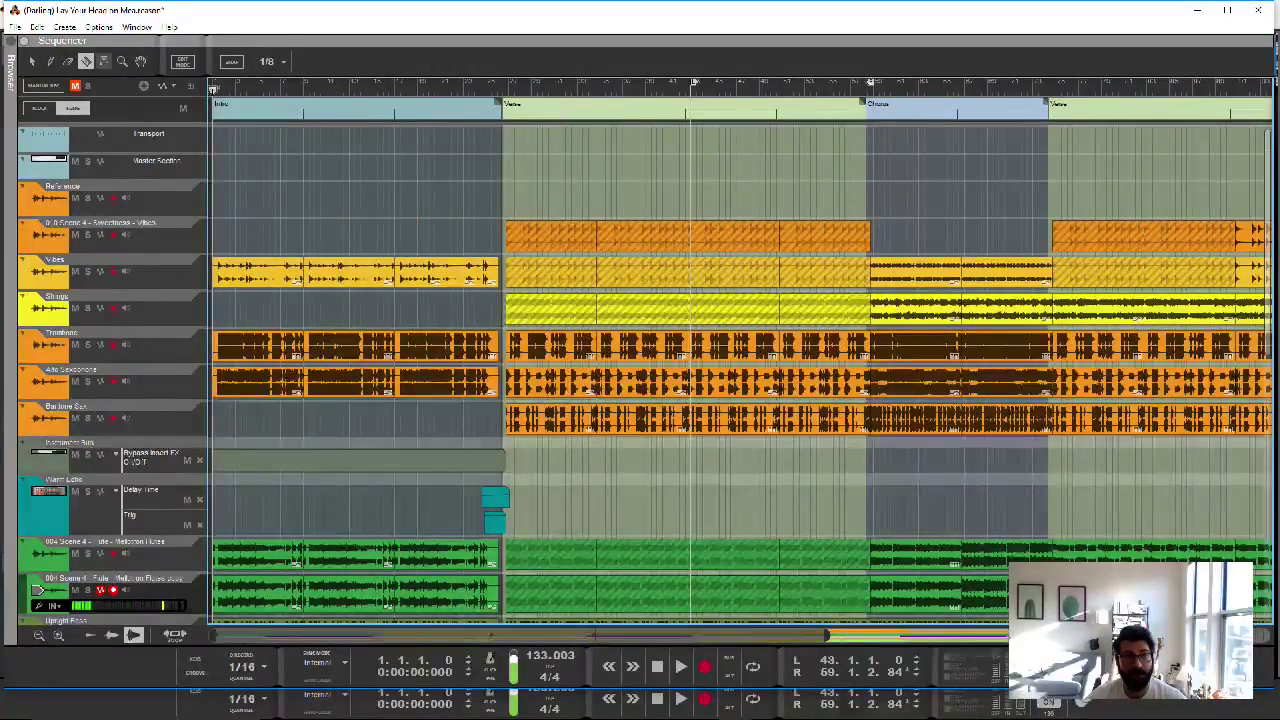
click(104, 61)
click(418, 272)
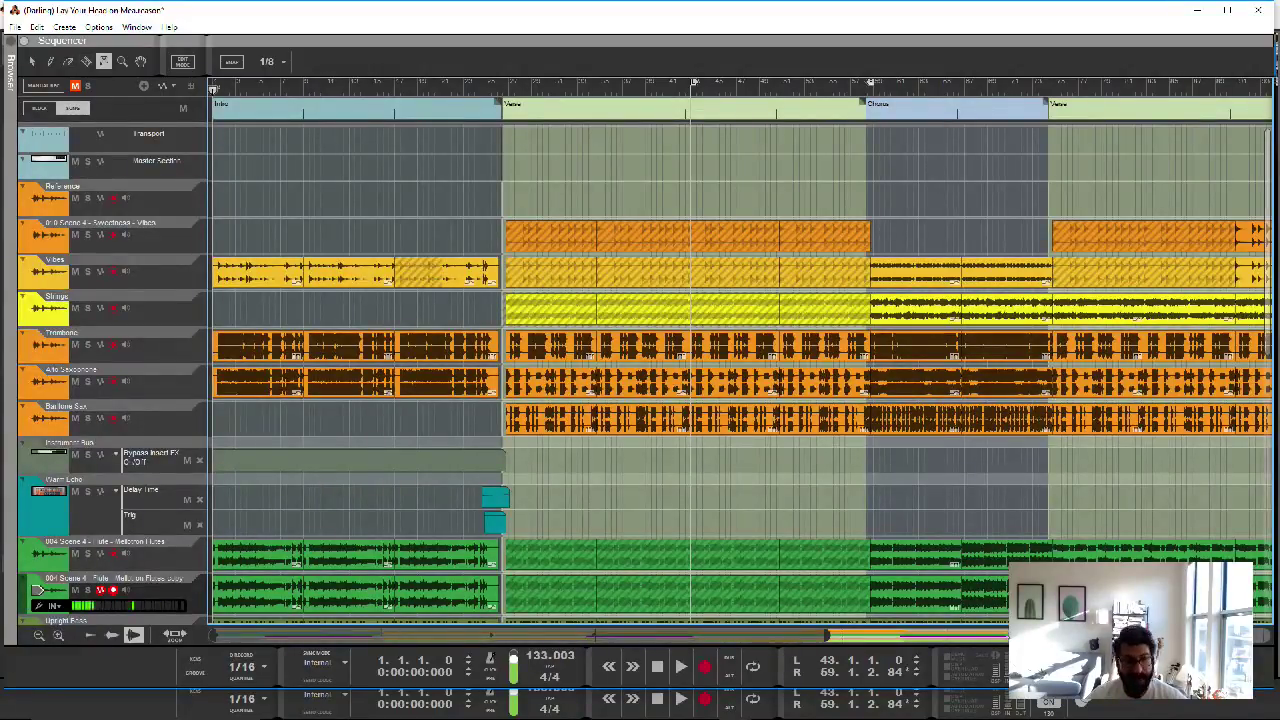
- Switch through the Selection, Pencil, Eraser, Razor, Mute and Magnifying Glass tools in order
key(q)
key(w)
key(e)
key(r)
key(t)
key(y)
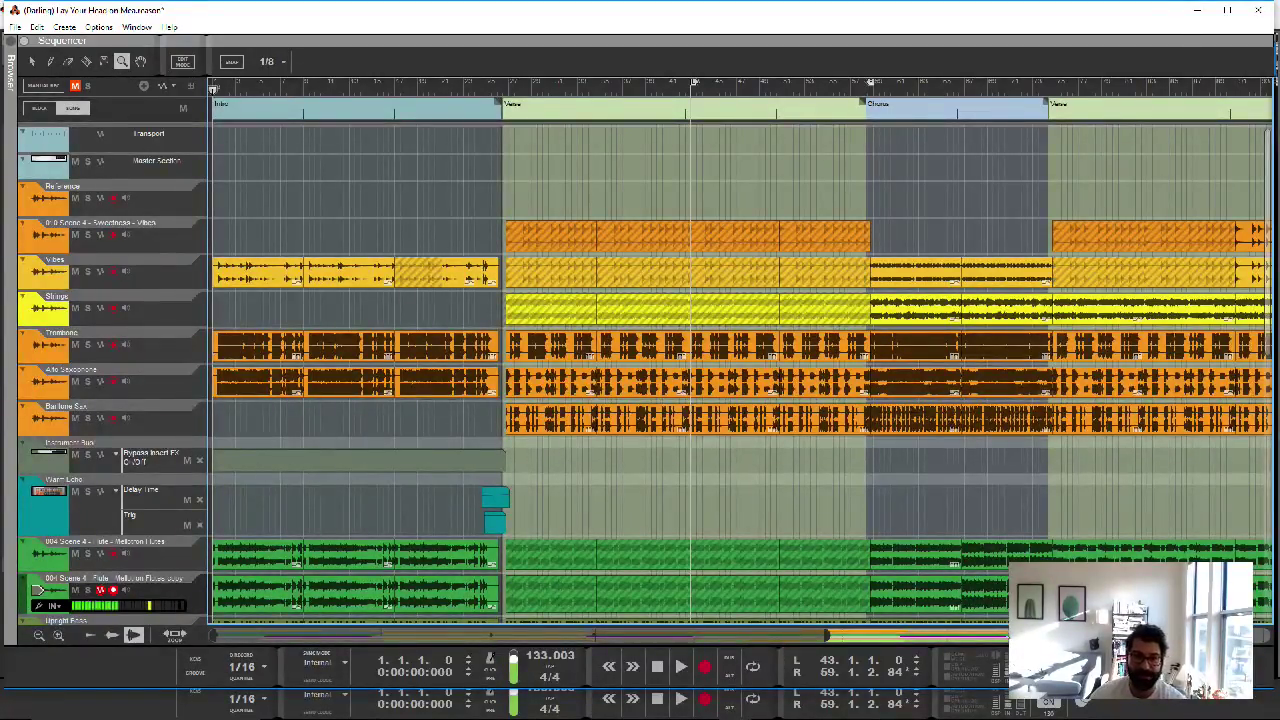
- Zoom in and out around the Vibes track's Intro clips with the Magnifying Glass, and pan the arrangement with the Hand tool
click(366, 278)
click(366, 278)
click(366, 278)
right_click(366, 276)
click(346, 276)
scroll(335, 416, down, 3)
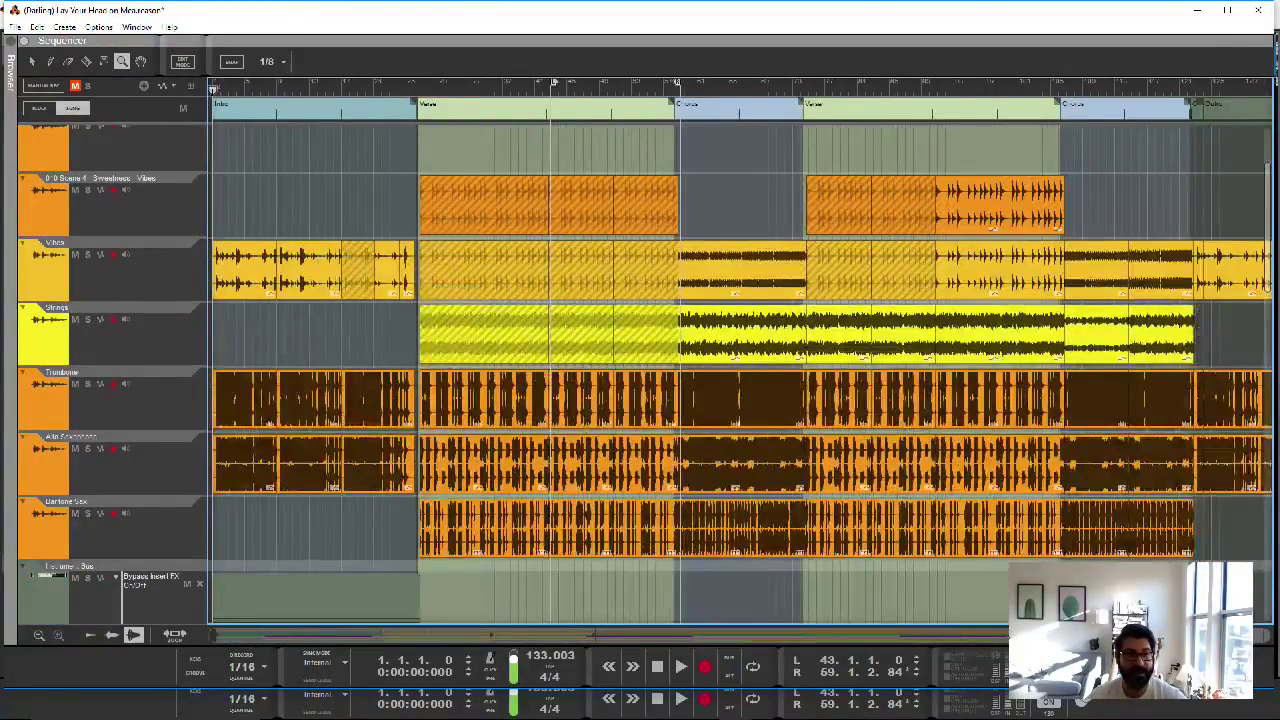
click(140, 62)
drag(640, 374, 640, 460)
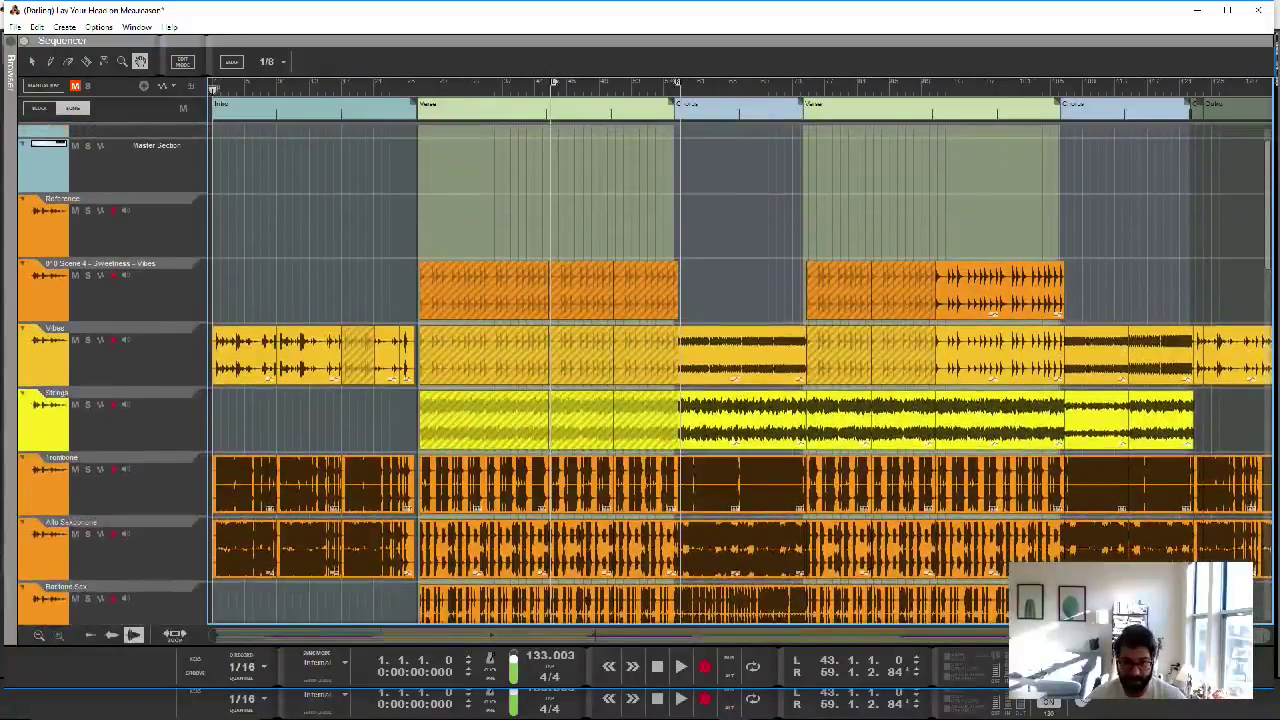
- Reduce the track height and zoom the arrangement out until the whole song from Intro to Outro fits
click(39, 635)
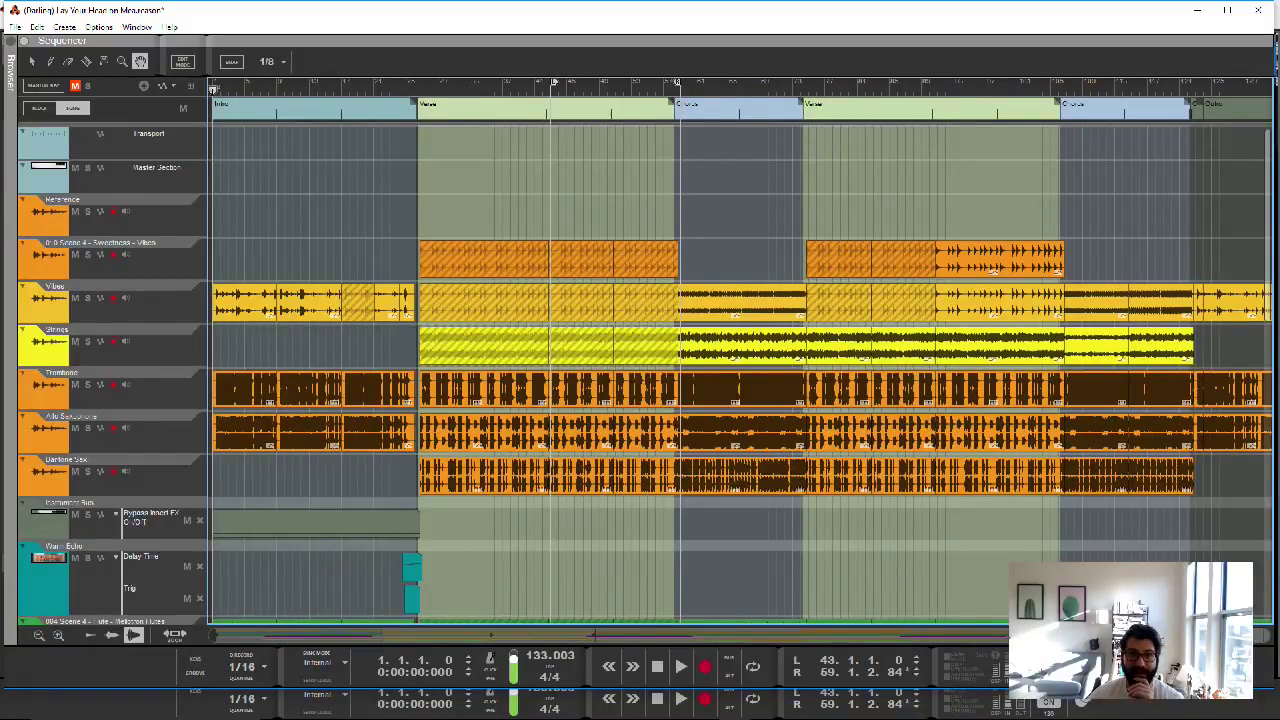
scroll(903, 328, down, 3)
scroll(903, 328, down, 3)
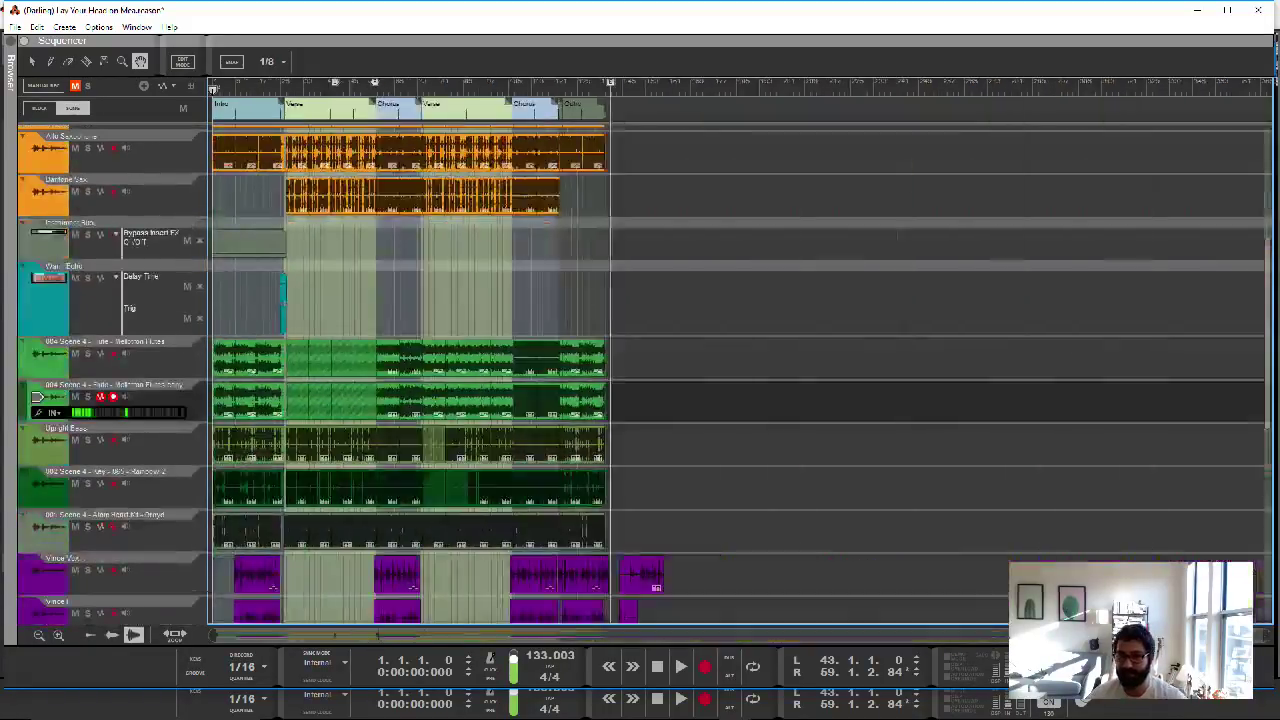
scroll(903, 328, up, 1)
scroll(903, 328, up, 1)
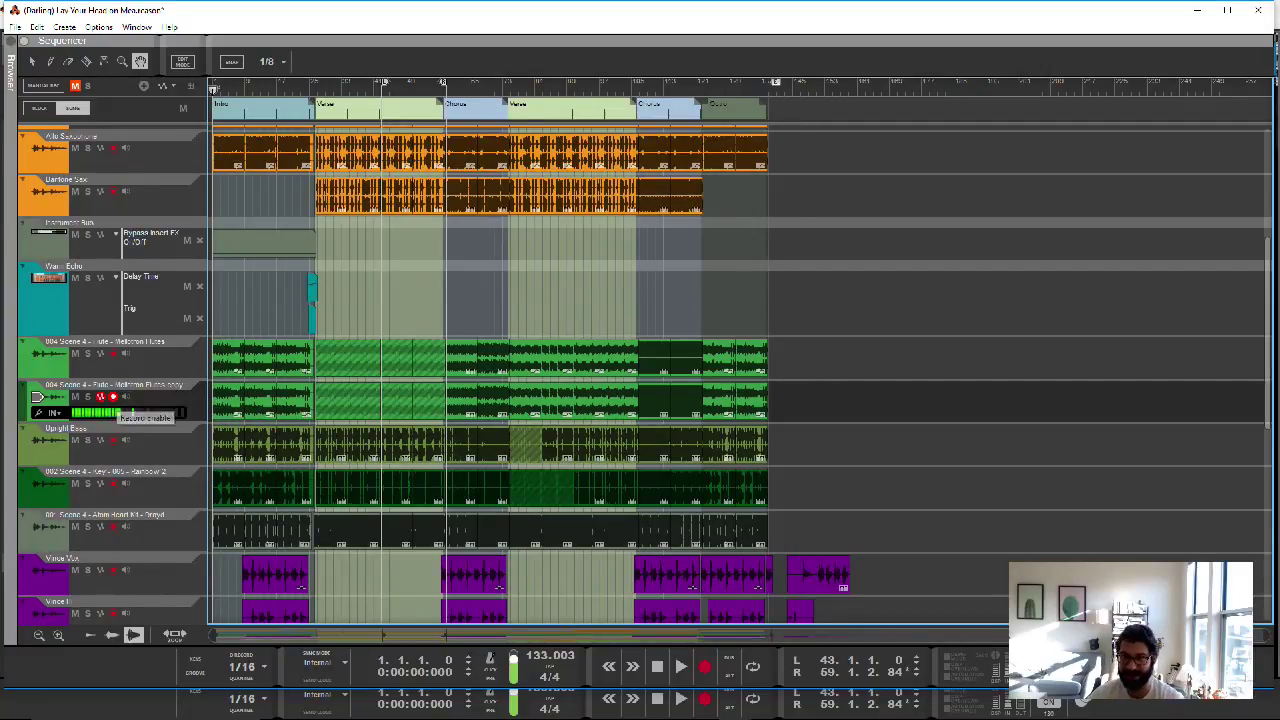
- Maximize the sequencer window, and show and hide the browser
click(1227, 10)
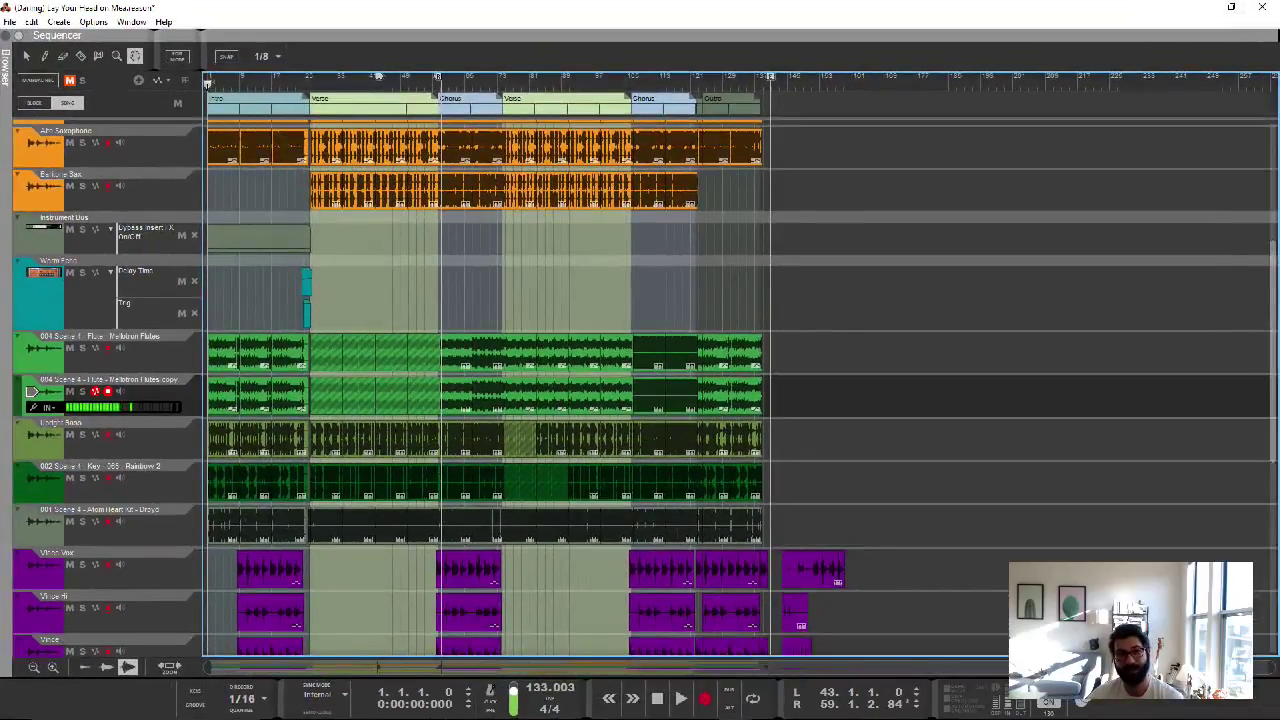
key(F3)
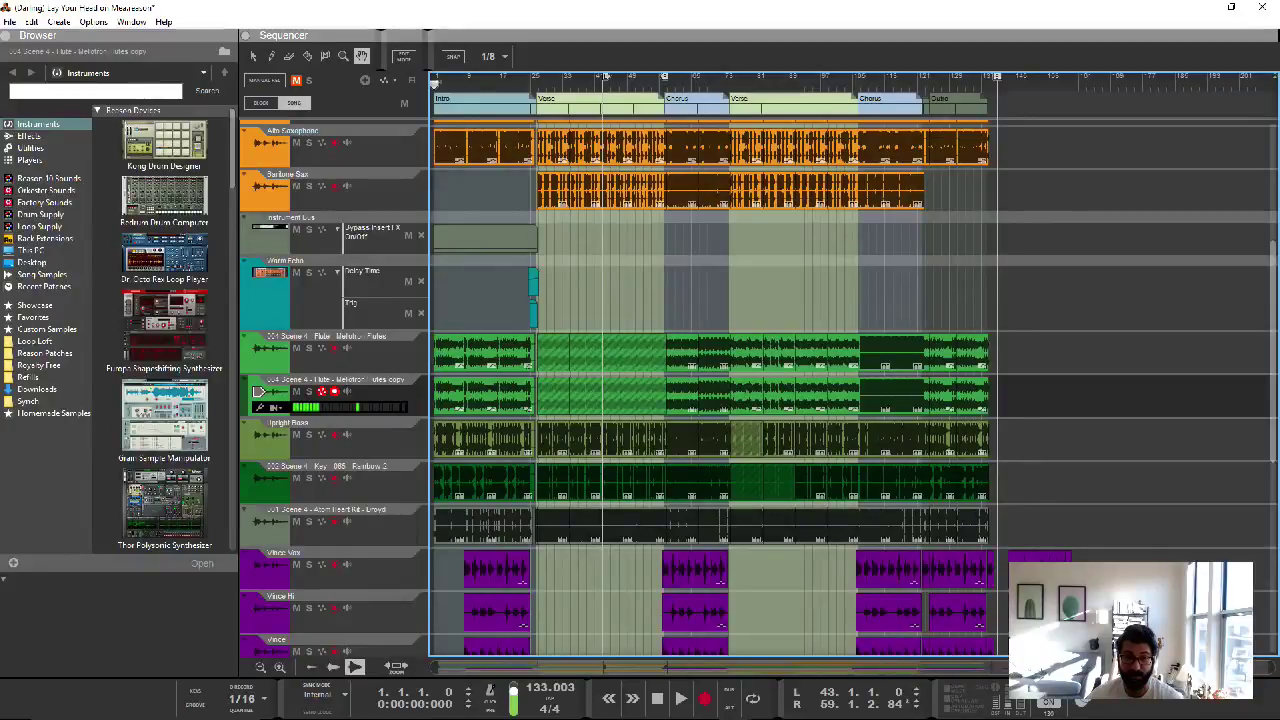
key(F3)
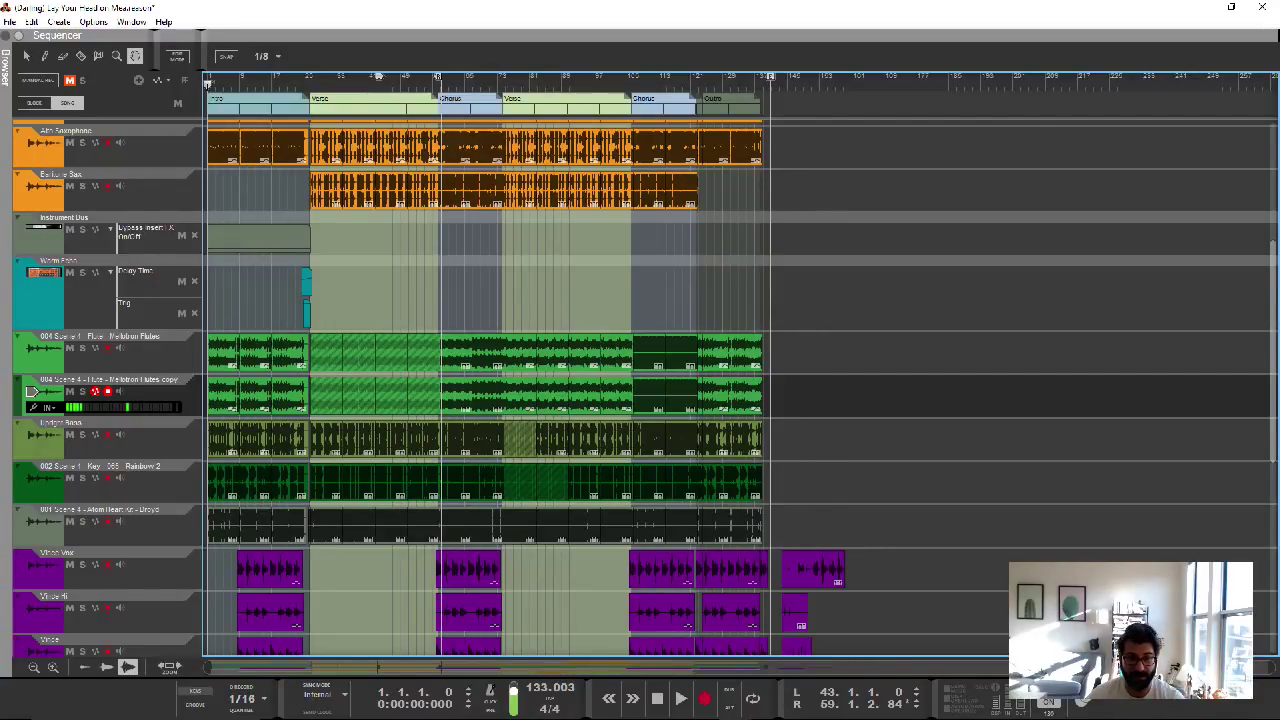
- Open the on-screen piano keys and play several notes from the computer keyboard in the C5 octave
click(196, 696)
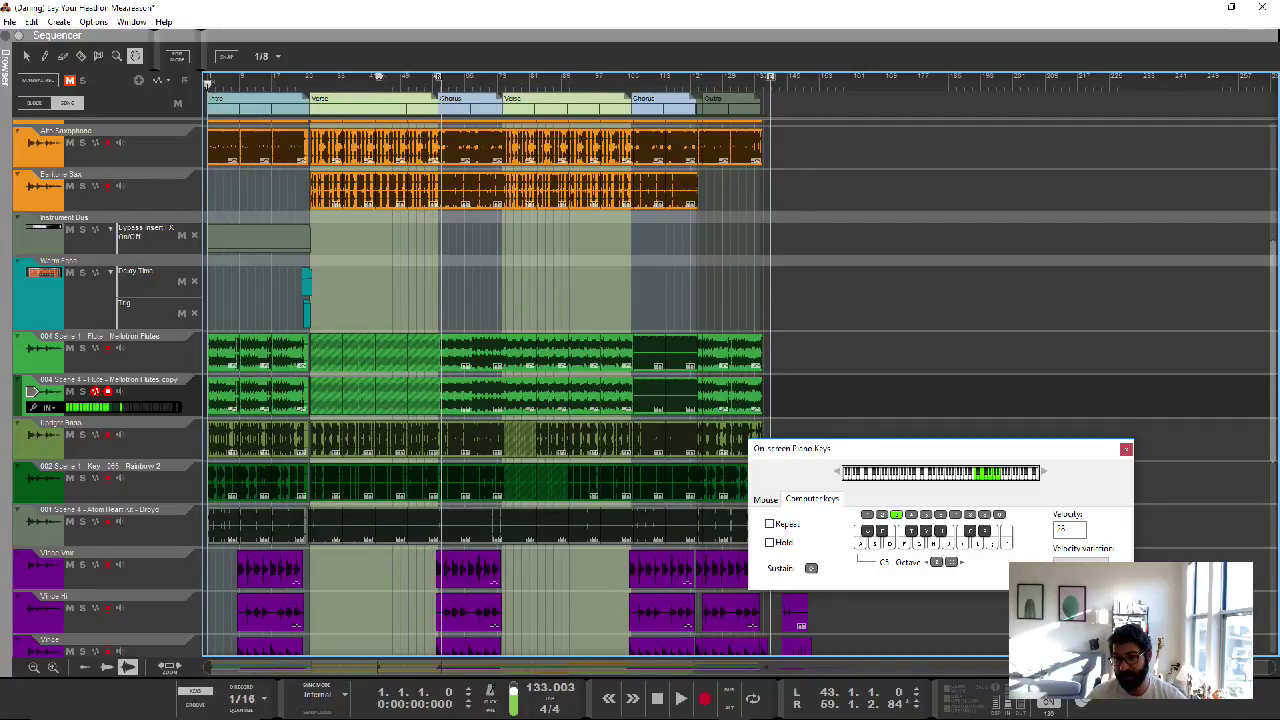
key(a)
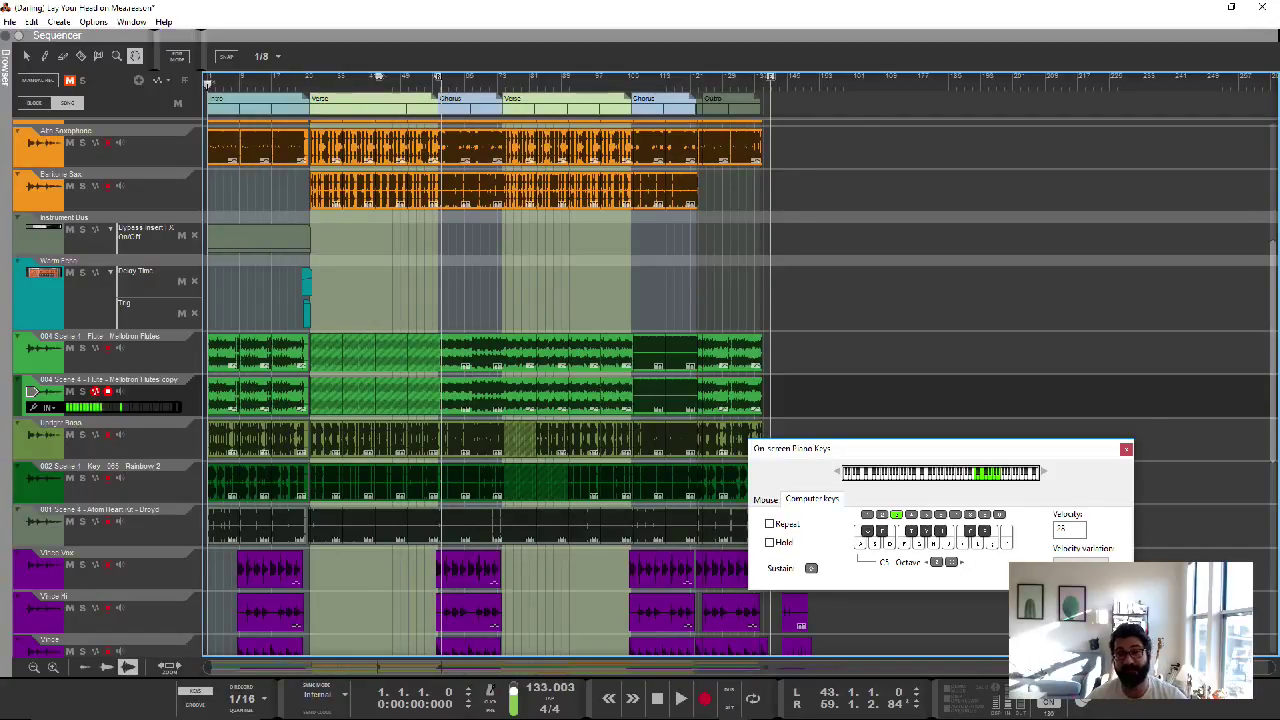
key(a)
key(d)
key(g)
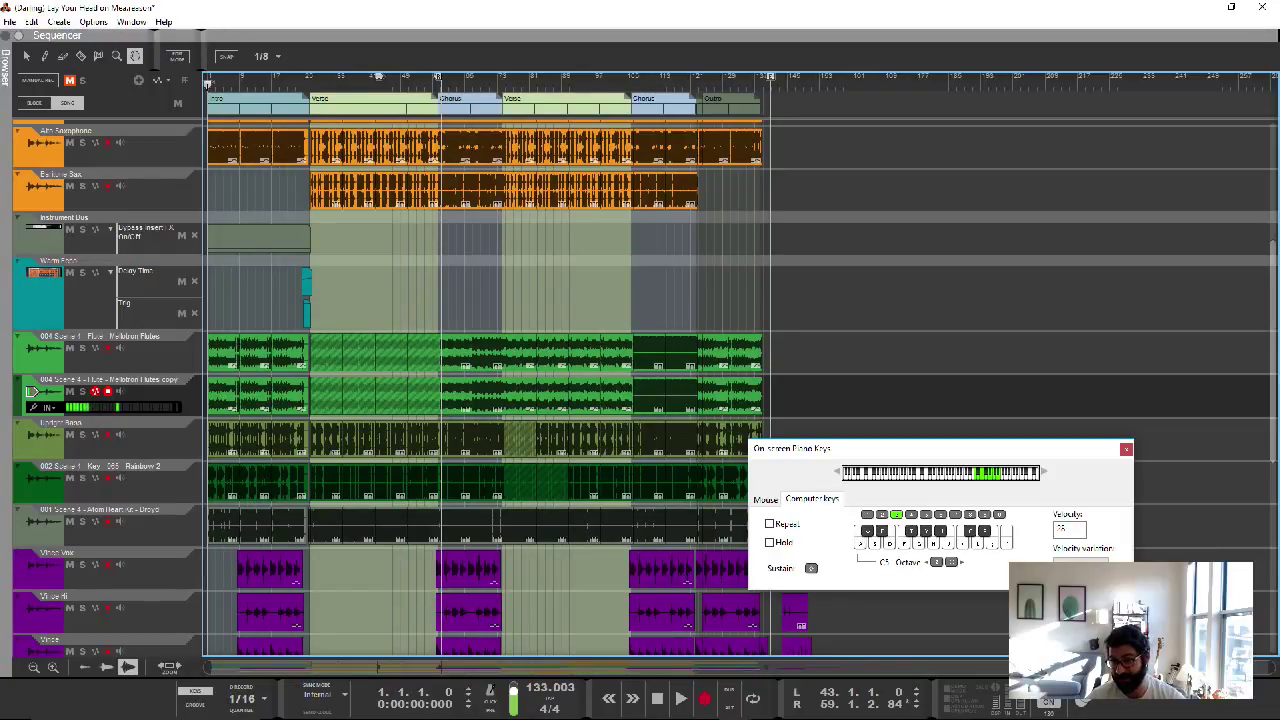
key(a)
key(d)
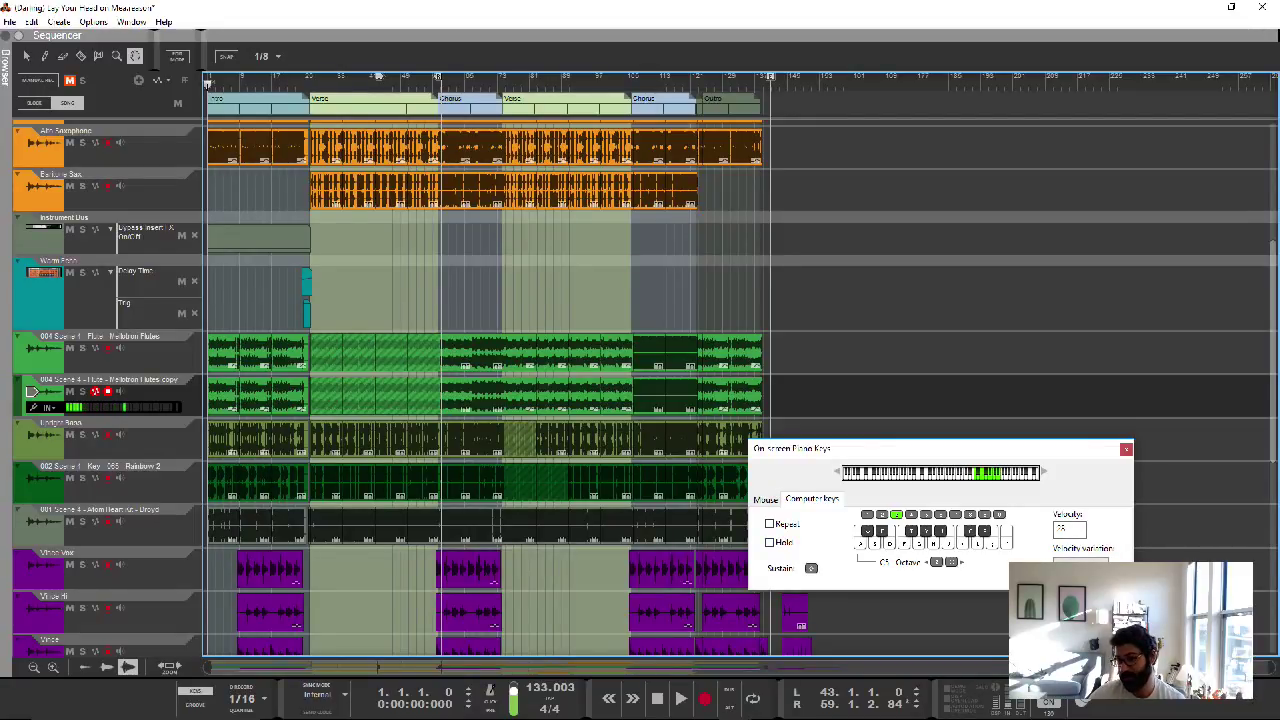
- Lower the computer-keyboard octave to C1 and close the on-screen piano keys
key(z)
key(z)
key(z)
key(z)
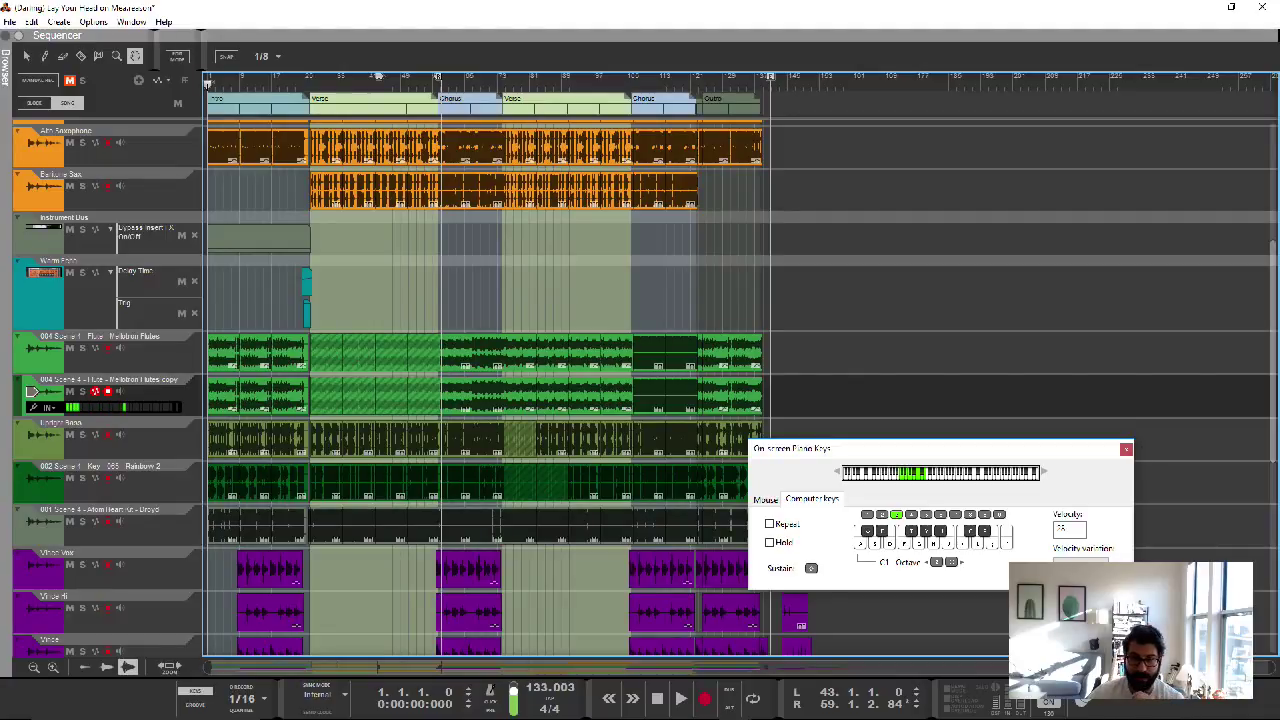
click(1126, 448)
- Show and hide the ReGroove Mixer, and view the available record quantize values without changing the setting
click(195, 705)
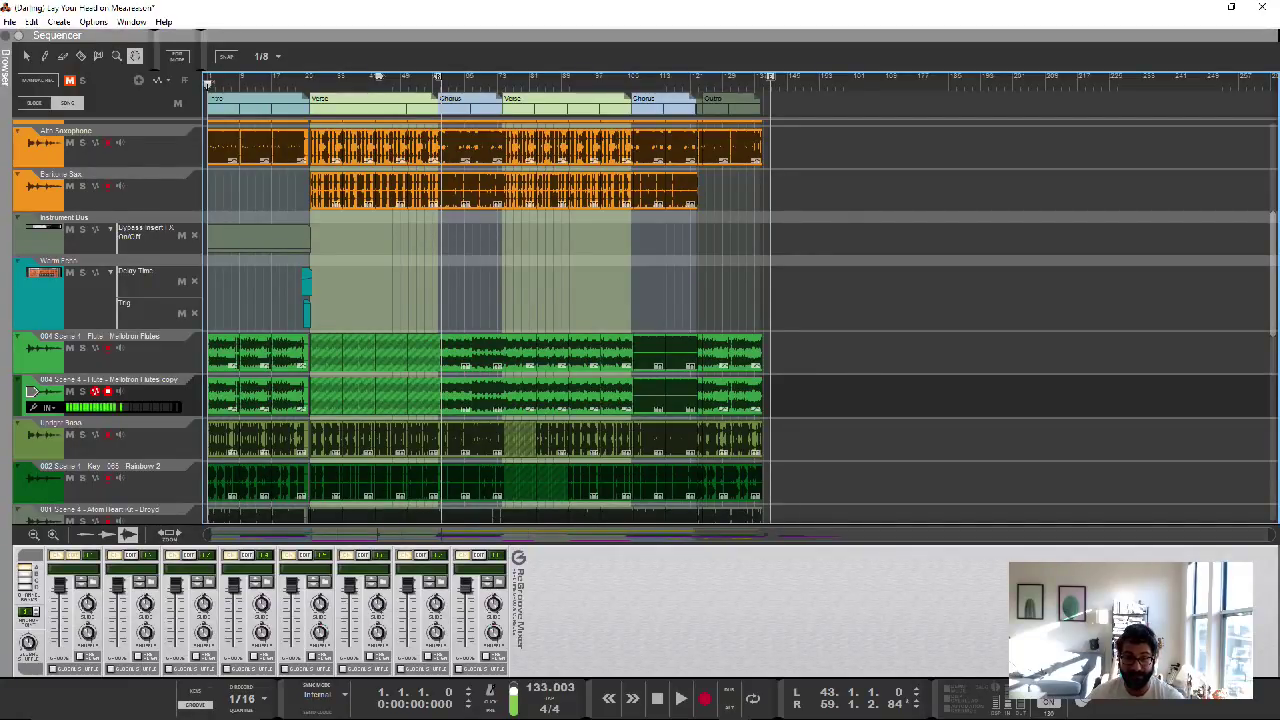
click(195, 703)
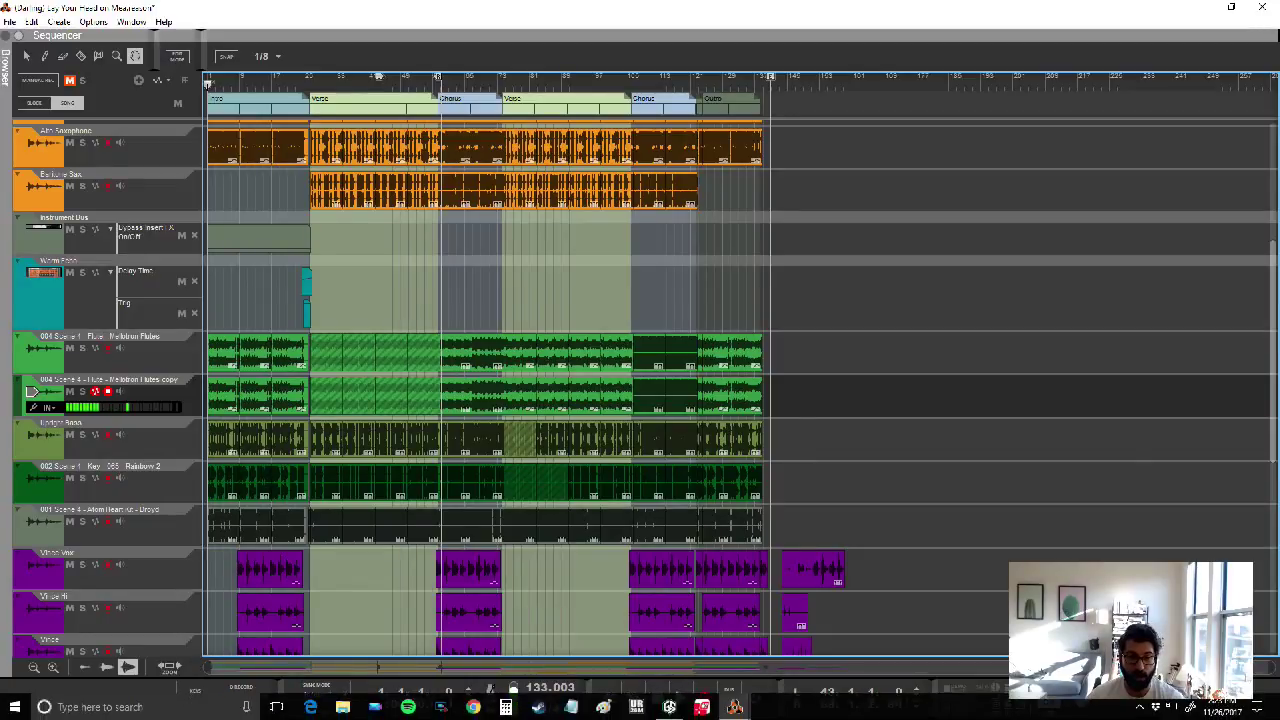
click(262, 699)
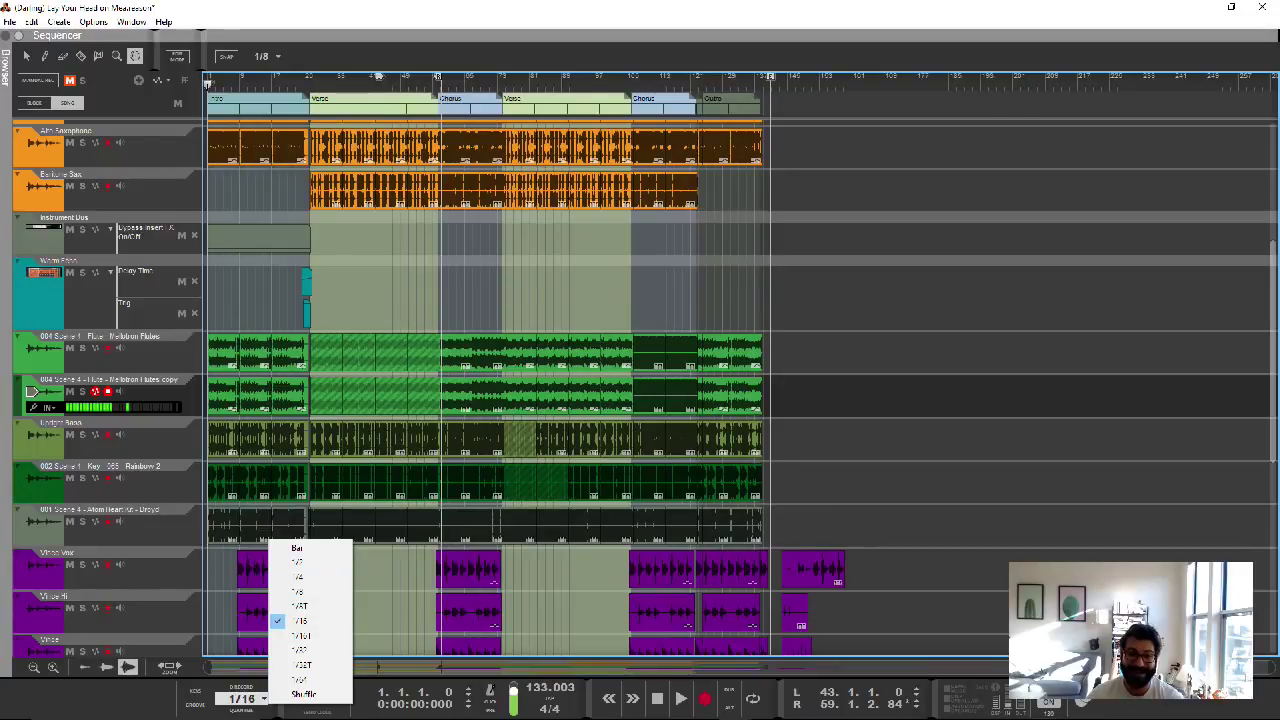
key(Escape)
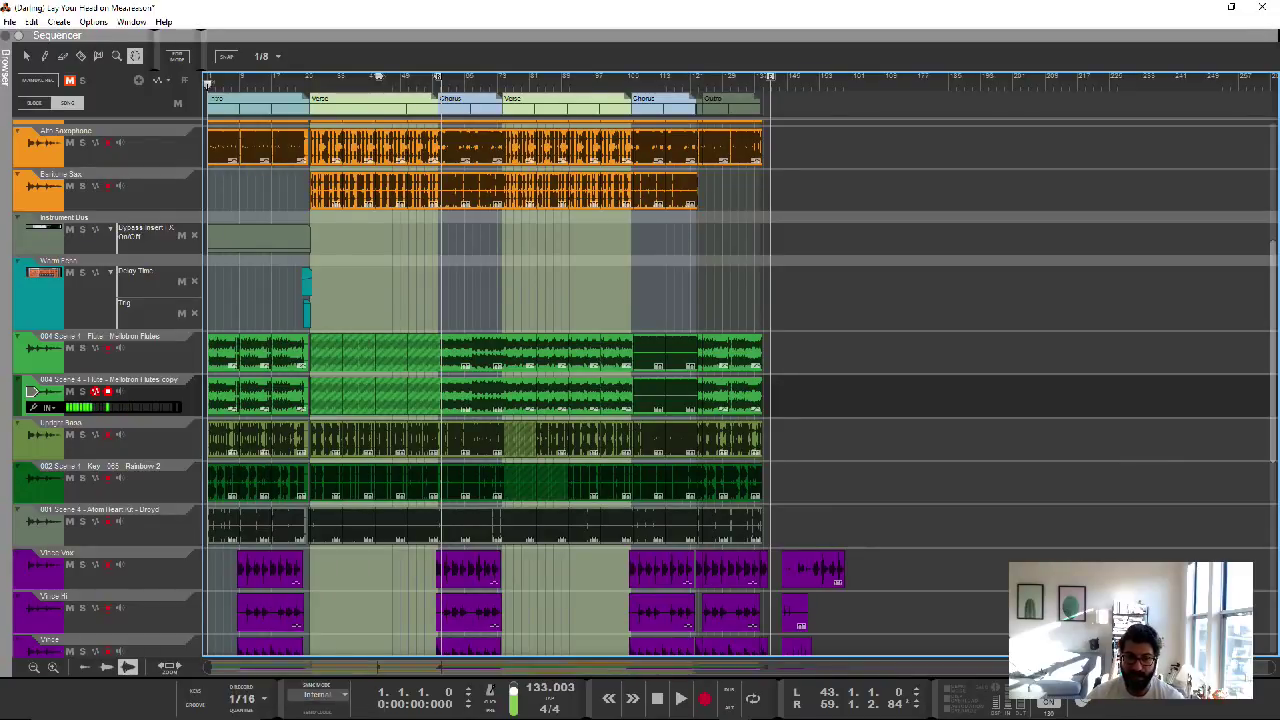
- View the available sync modes without changing the setting
click(318, 694)
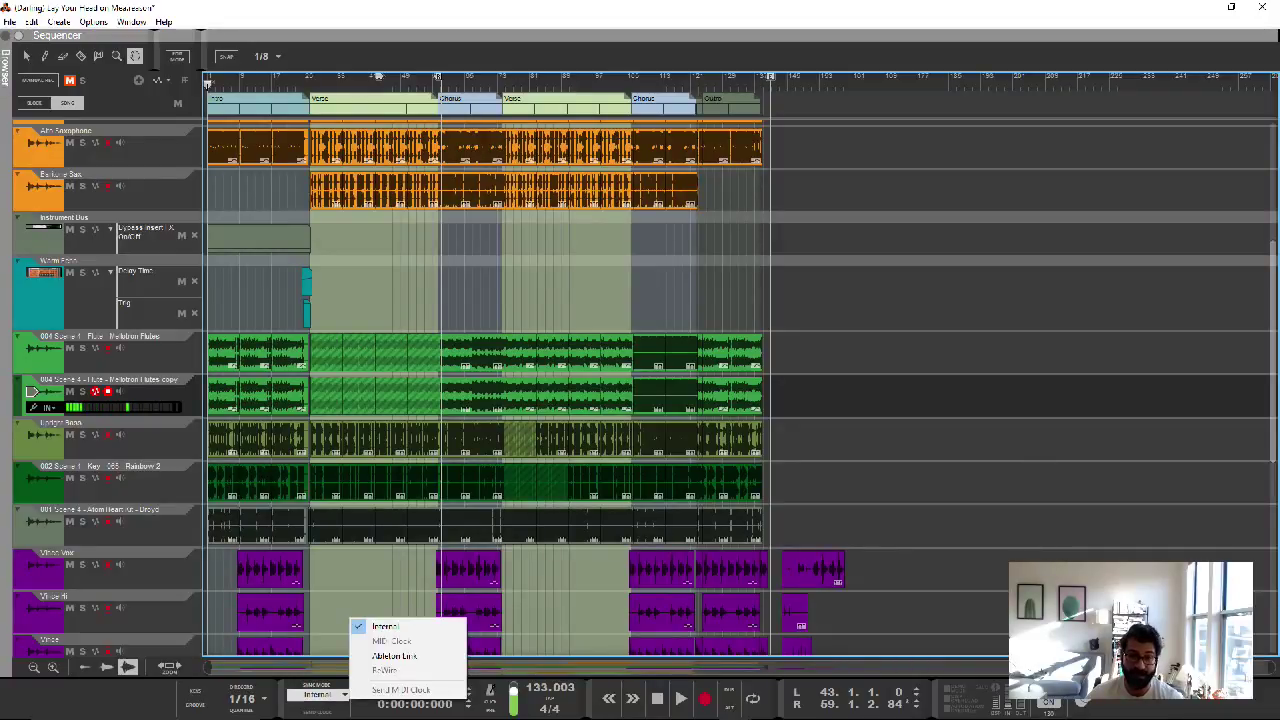
key(Escape)
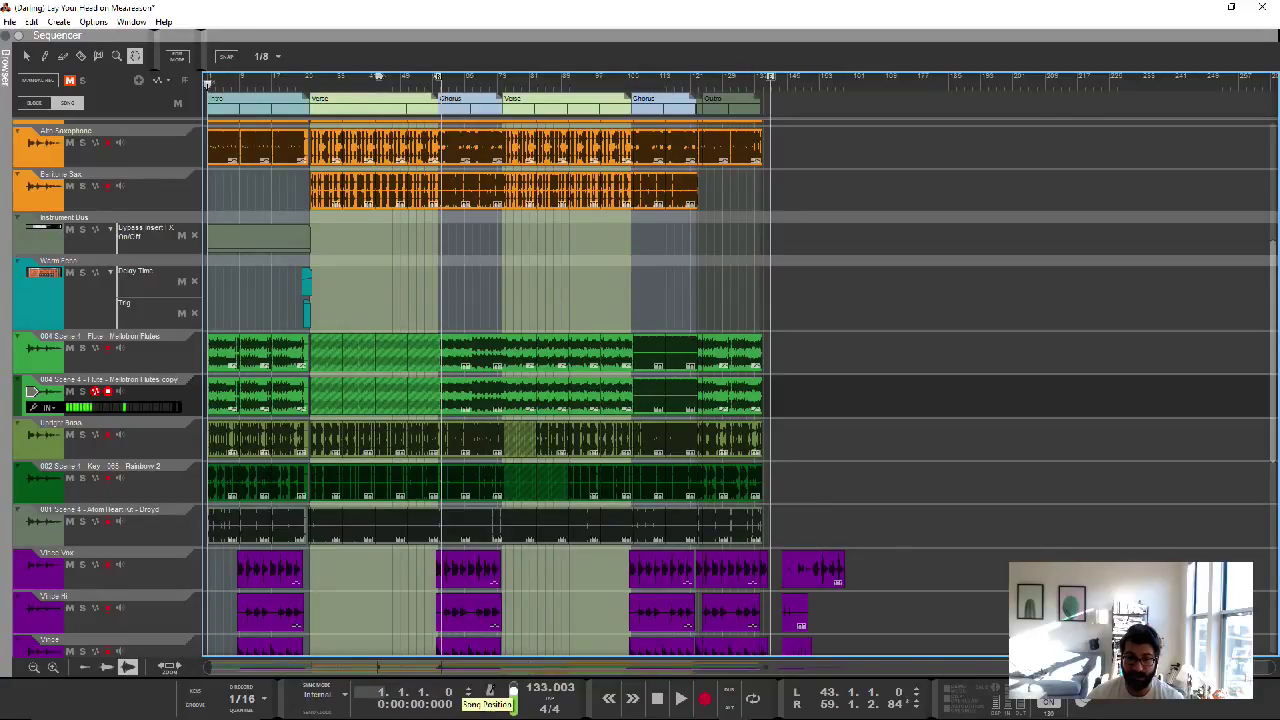
- Move the song position to bar 9, and shift the playhead along the ruler to about bar 13
drag(382, 691, 382, 655)
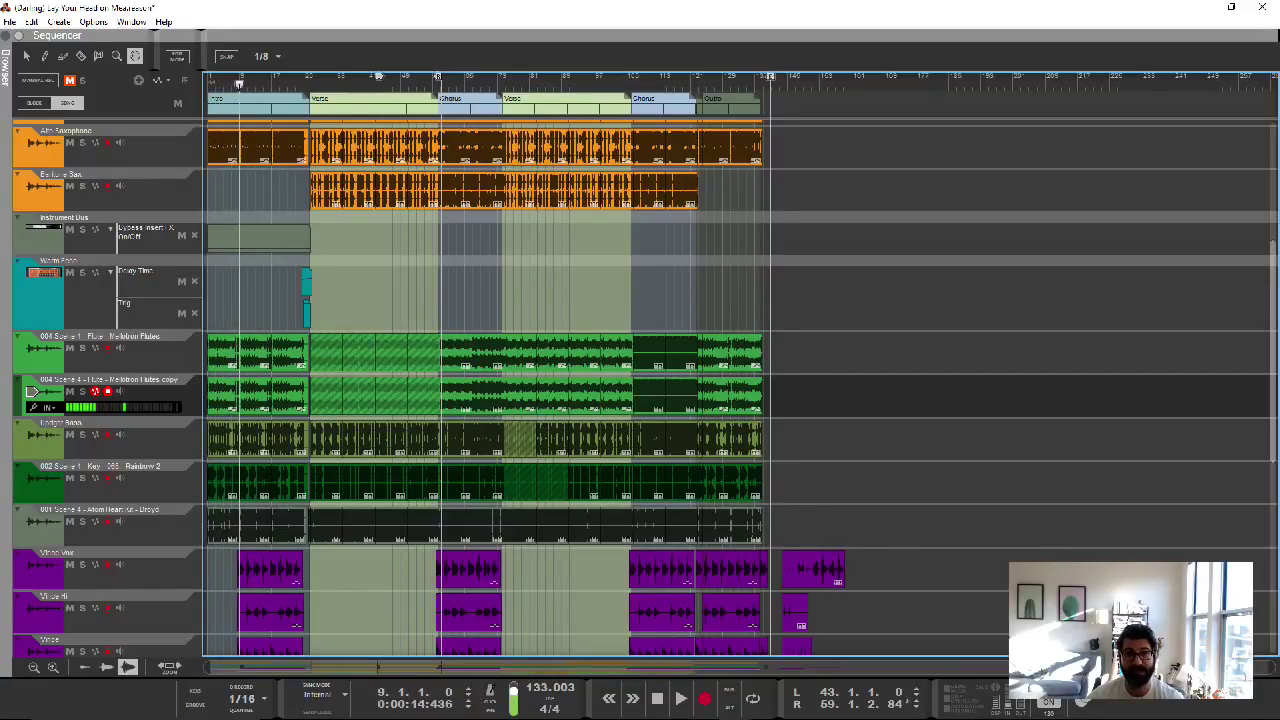
click(238, 84)
mouse_move(238, 84)
mouse_down()
mouse_move(566, 85)
mouse_move(257, 85)
mouse_up()
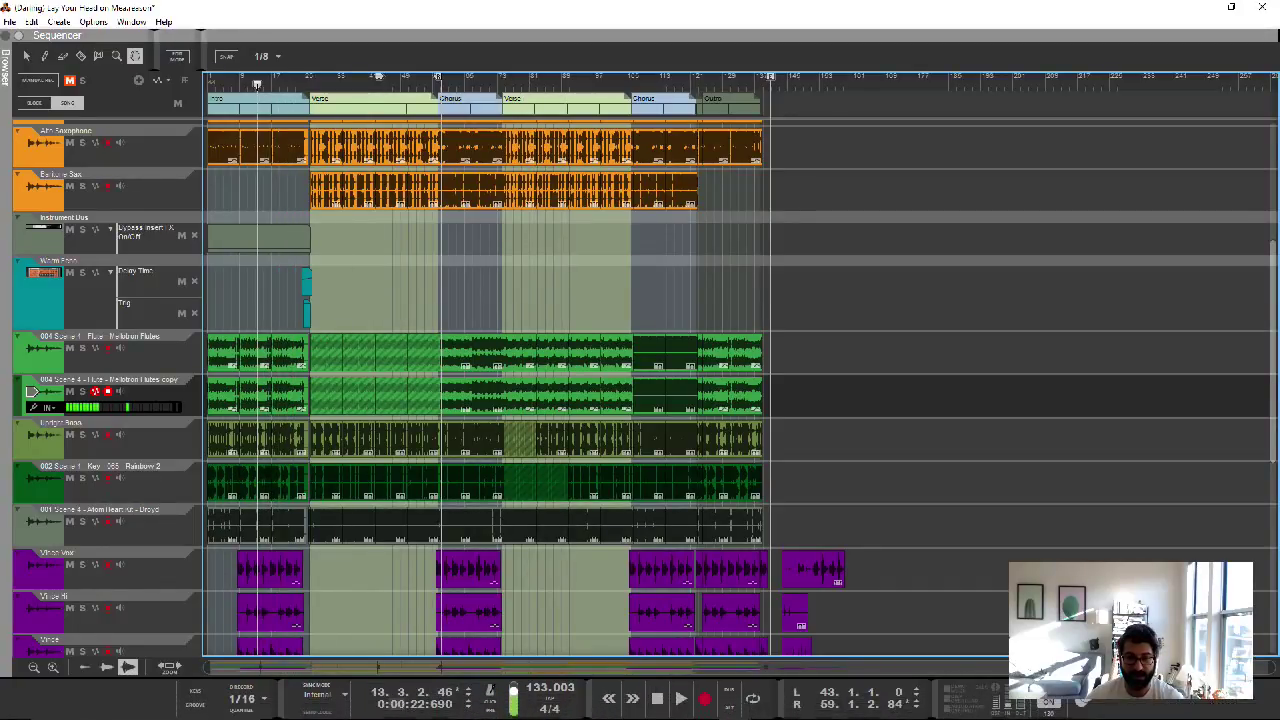
- Edit the song position numerically through its bar and beat values, and set its time to 37 seconds
double_click(370, 692)
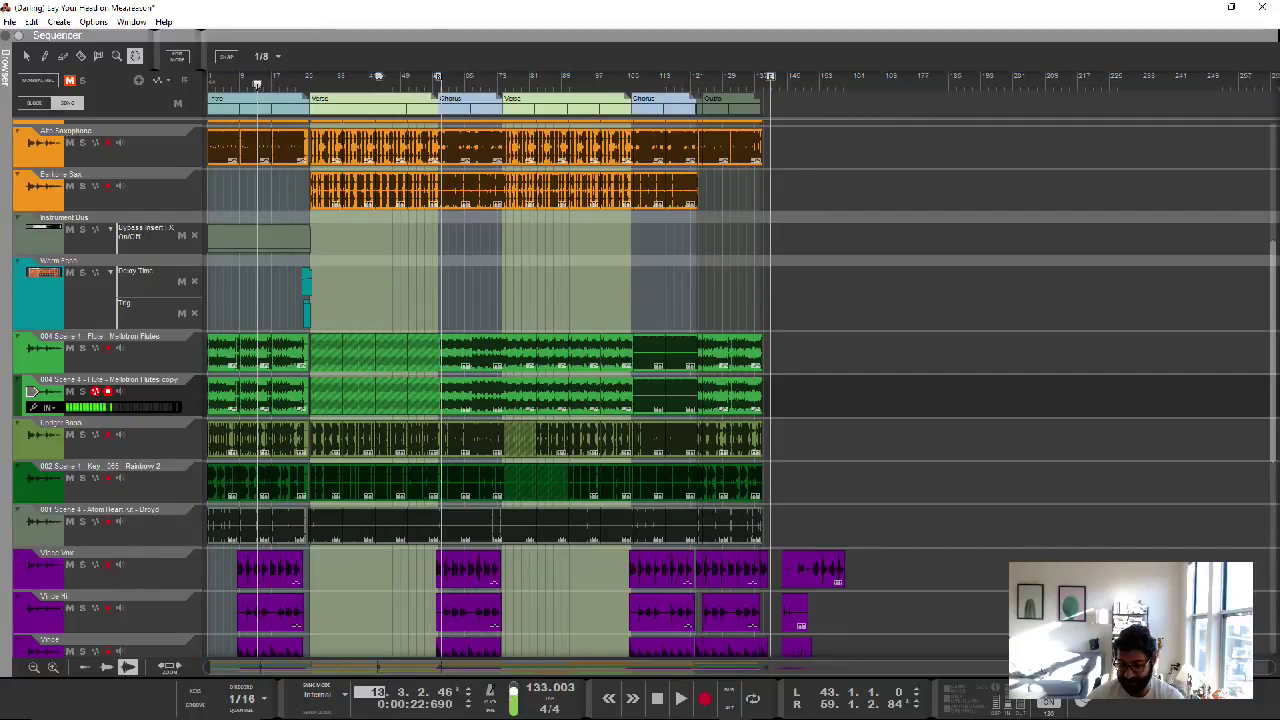
key(Return)
double_click(397, 692)
text(4)
key(Return)
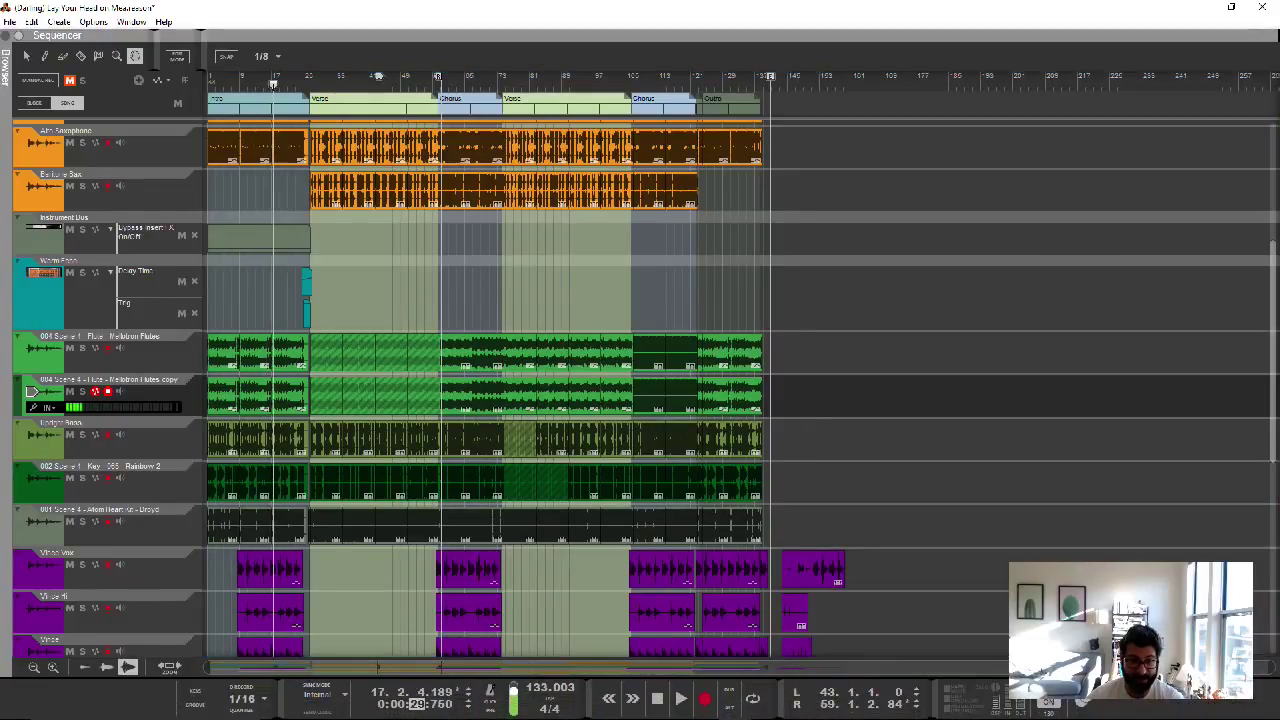
text(37)
key(Return)
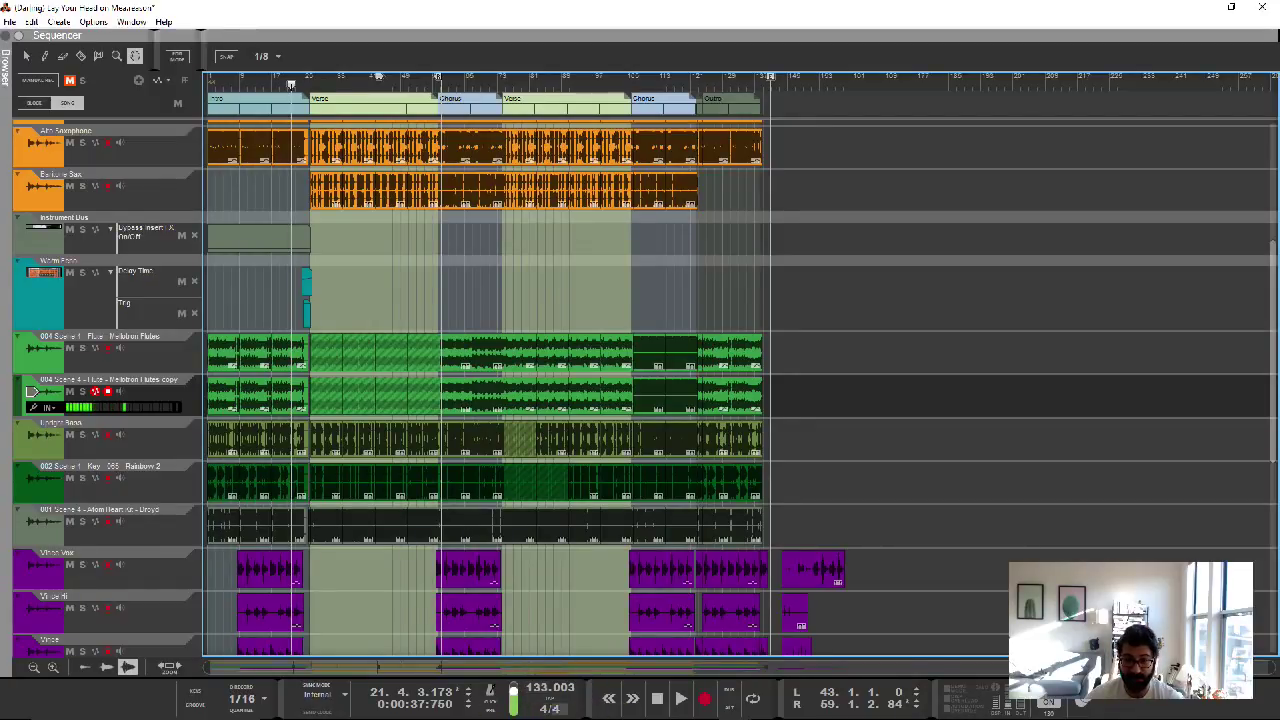
- Rewind and fast-forward the song position to around bar 18, and return it to the start of the song
click(608, 698)
click(632, 698)
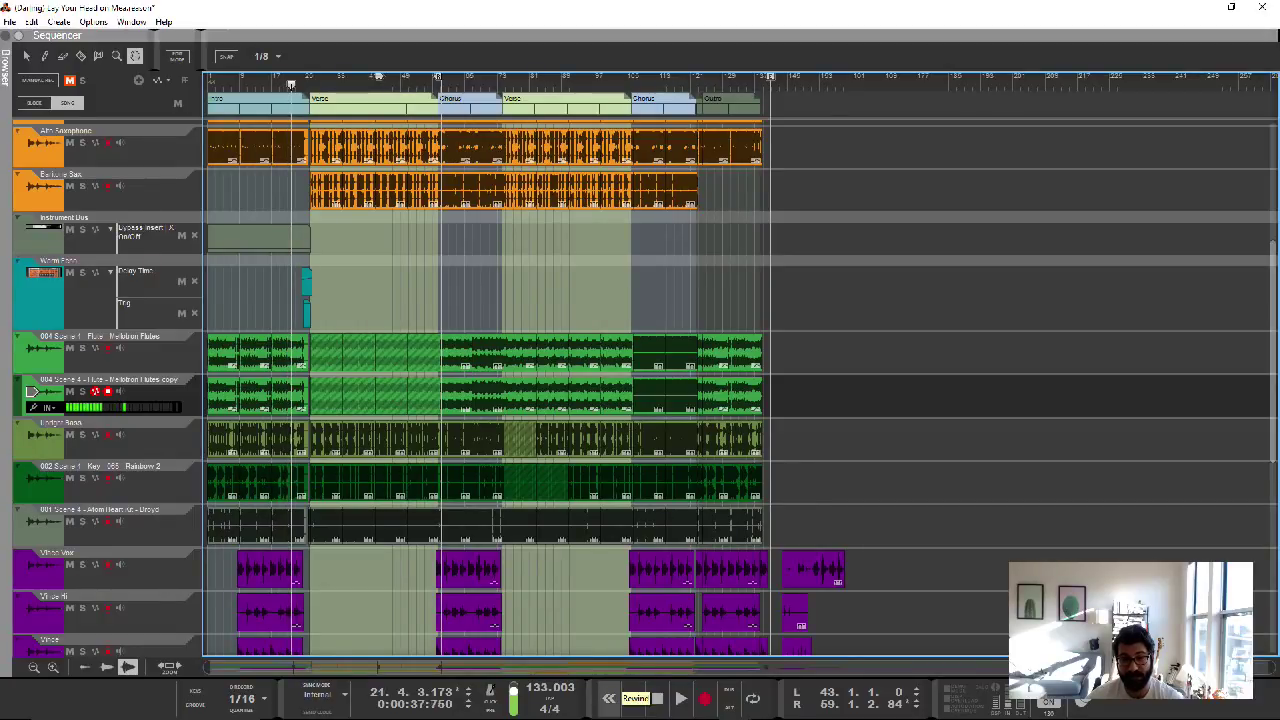
click(608, 698)
click(608, 698)
click(608, 698)
click(608, 698)
click(632, 698)
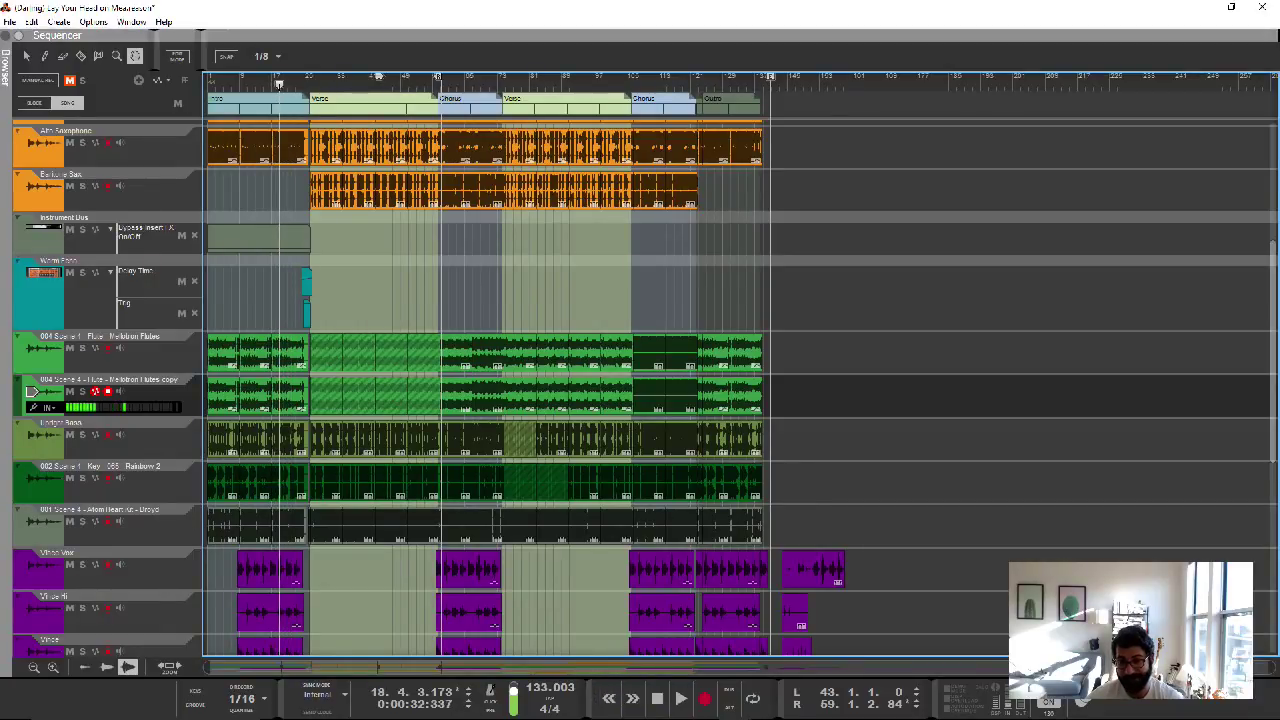
click(657, 698)
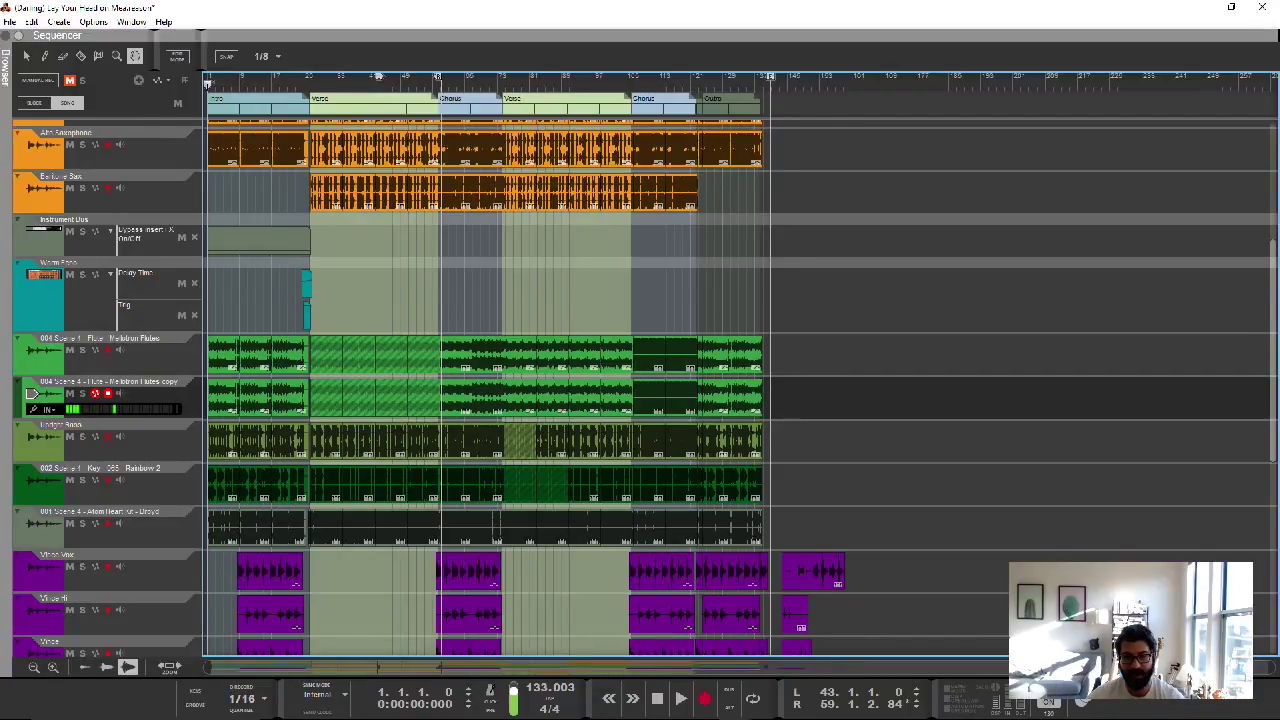
- Switch looping on and off, and move the song position to the left locator and on to the right locator
click(752, 698)
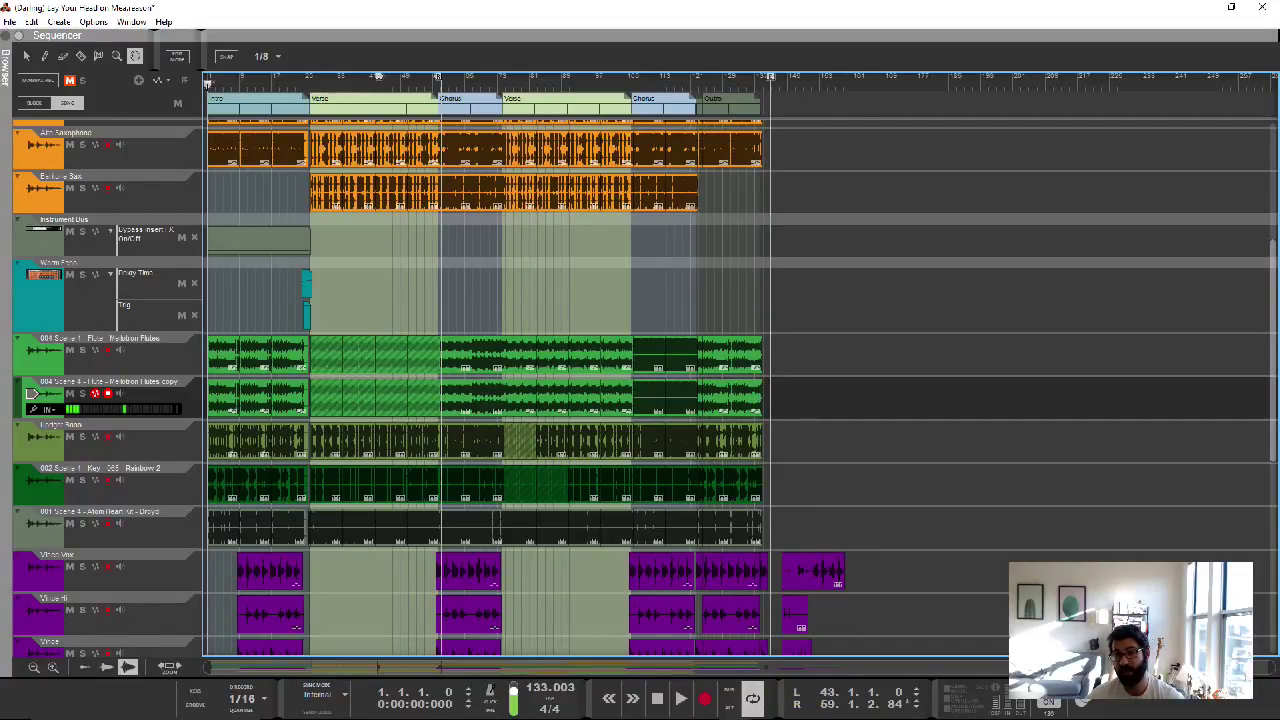
mouse_move(752, 716)
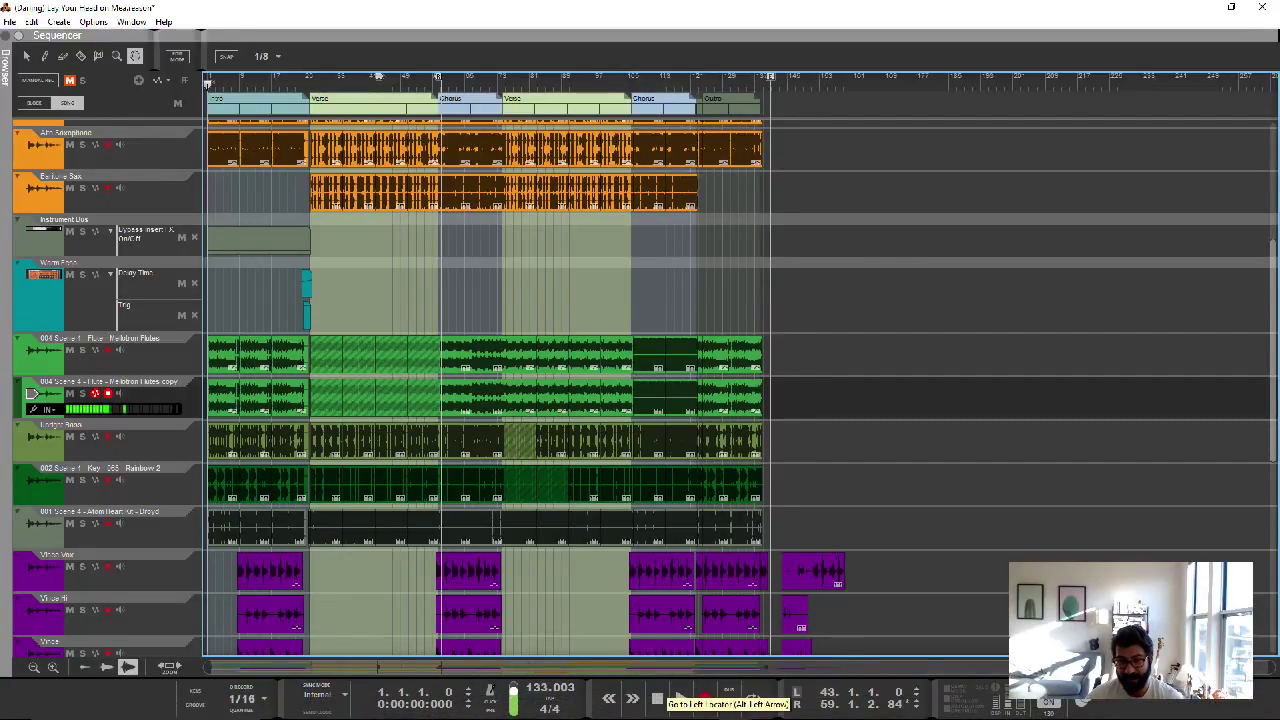
click(796, 692)
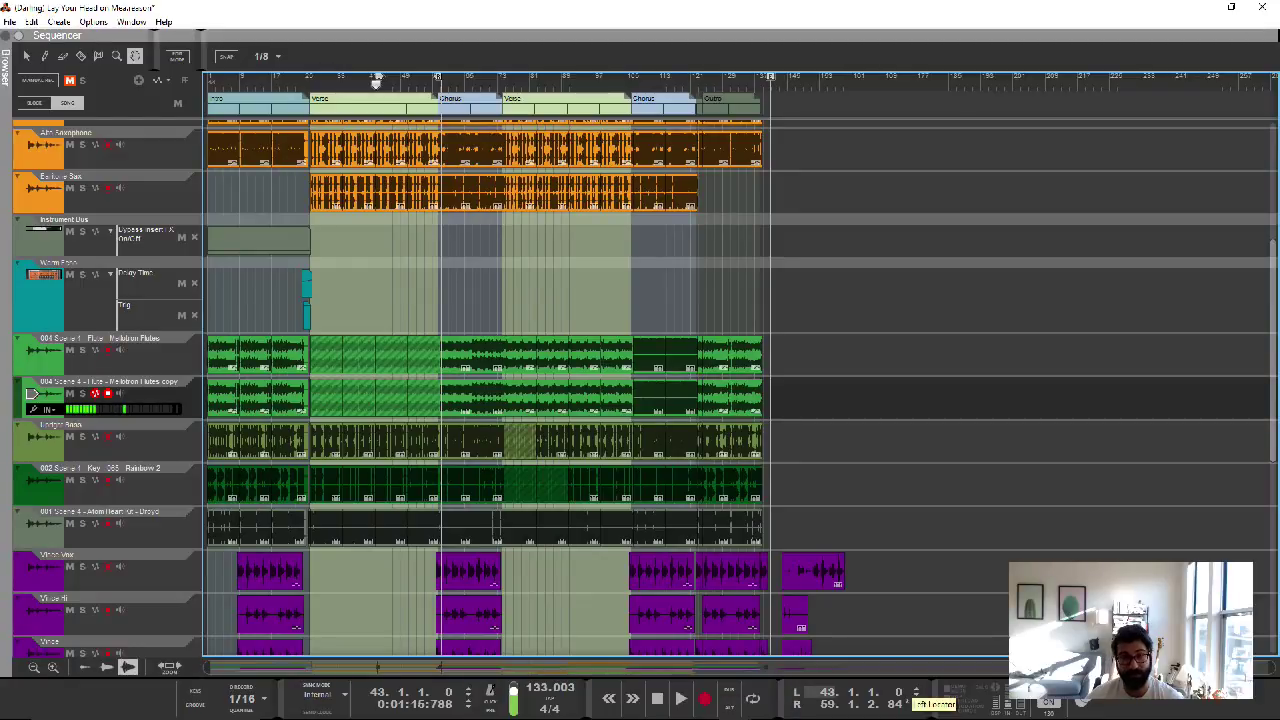
click(797, 704)
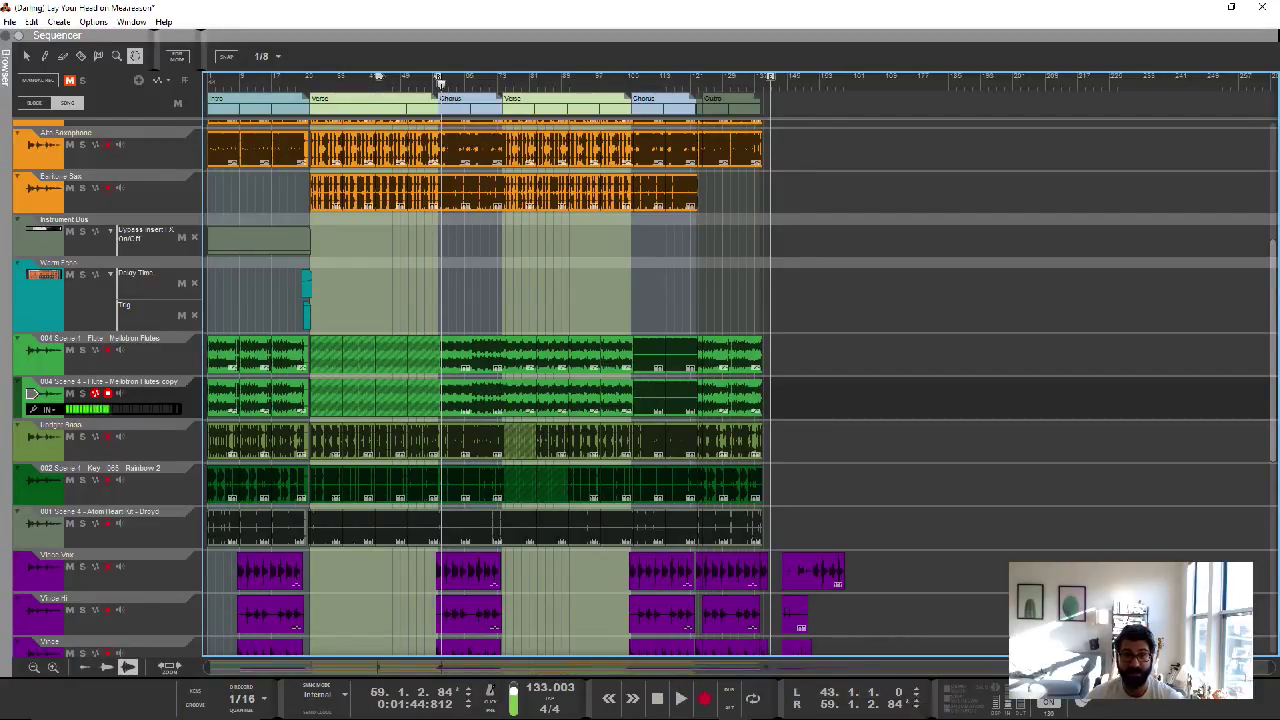
- Move the left locator to about bar 32, and toggle delay compensation
drag(378, 76, 369, 76)
mouse_move(826, 692)
mouse_down()
mouse_move(826, 655)
mouse_move(826, 716)
mouse_up()
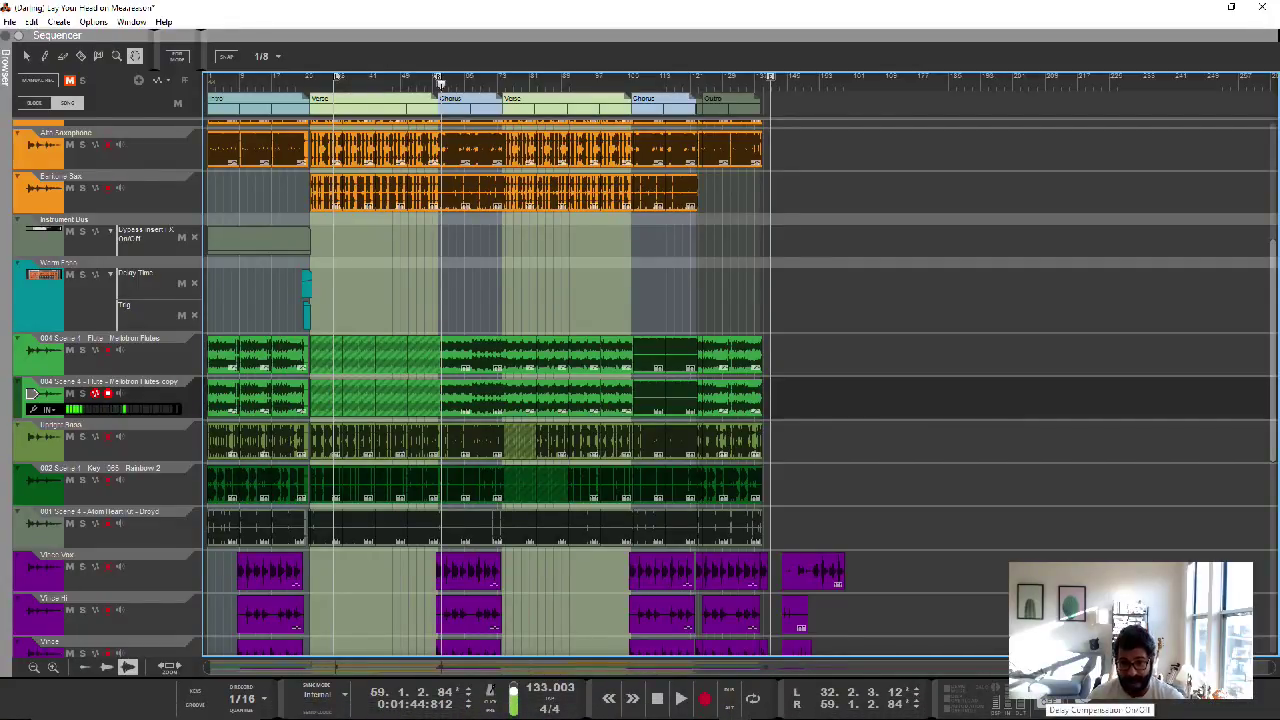
click(1048, 701)
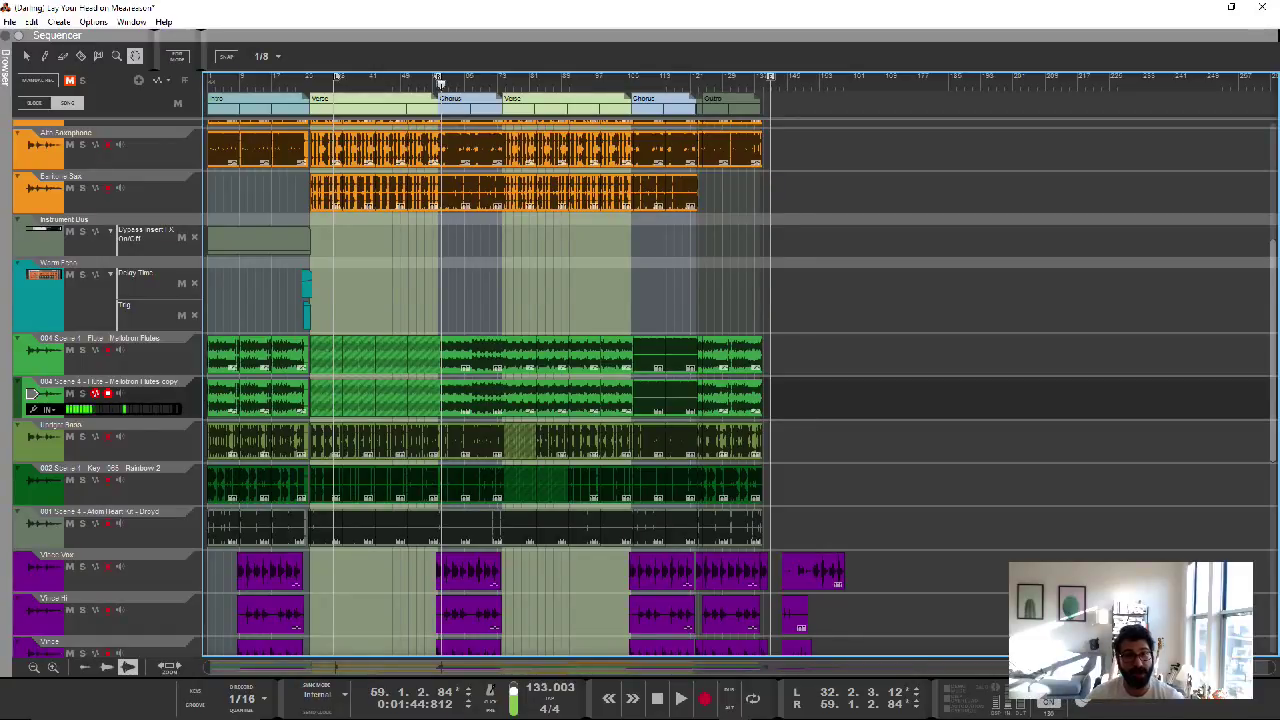